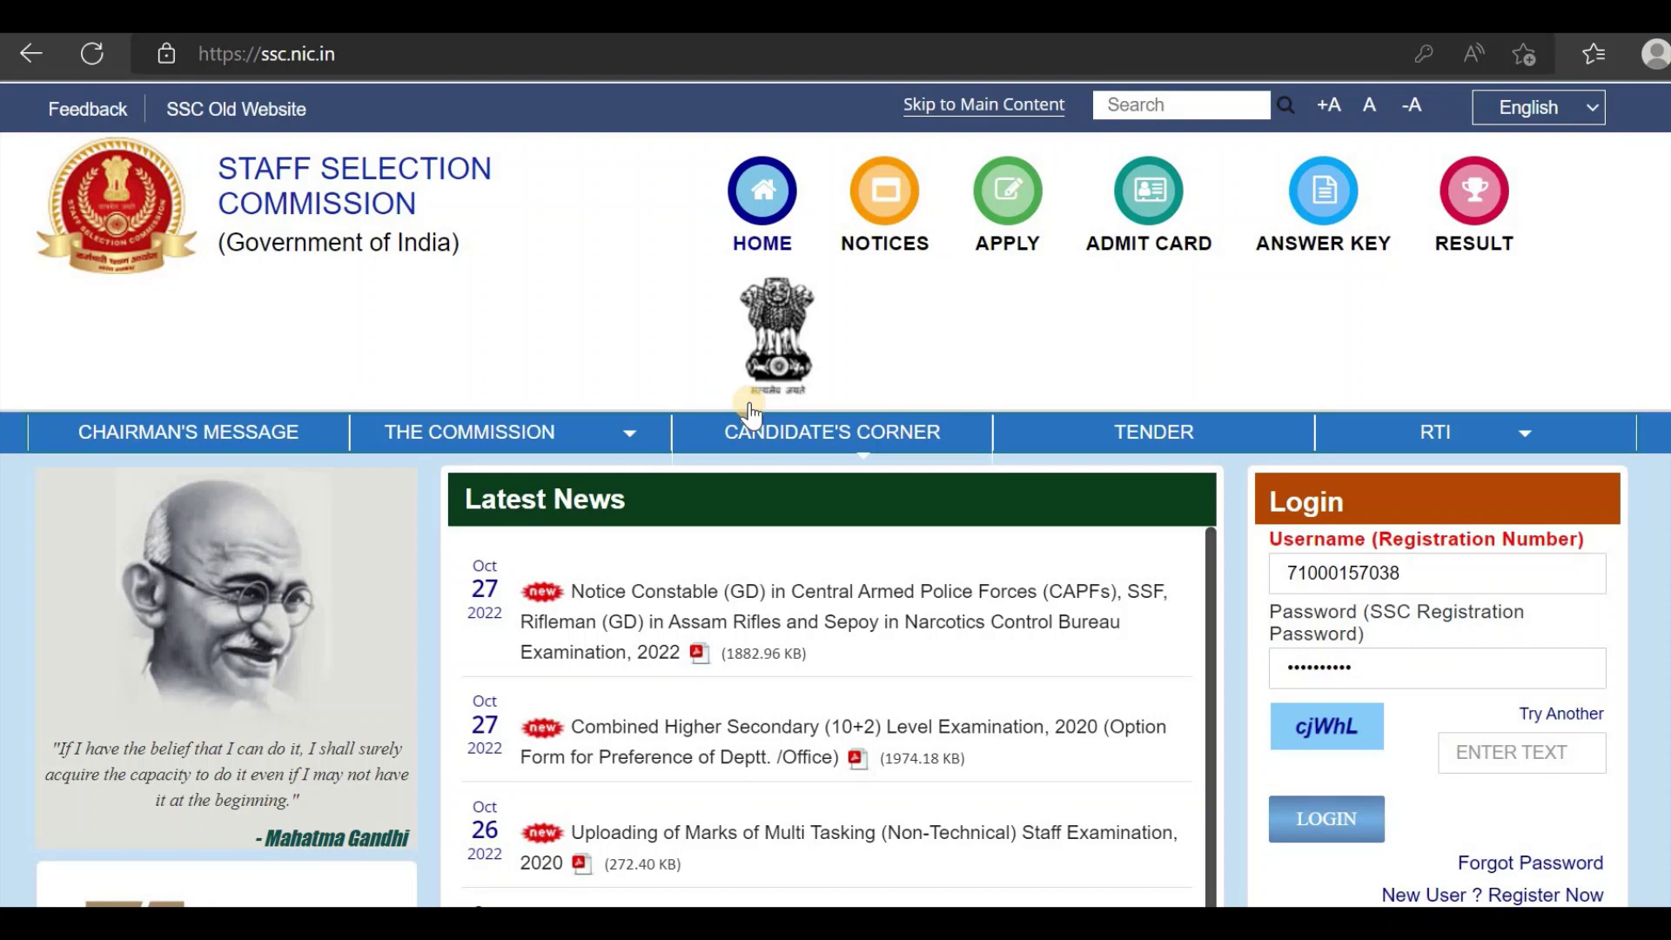
Step: Open the new user registration form and go to its Basic Details section
scroll(750, 409, "down", 1)
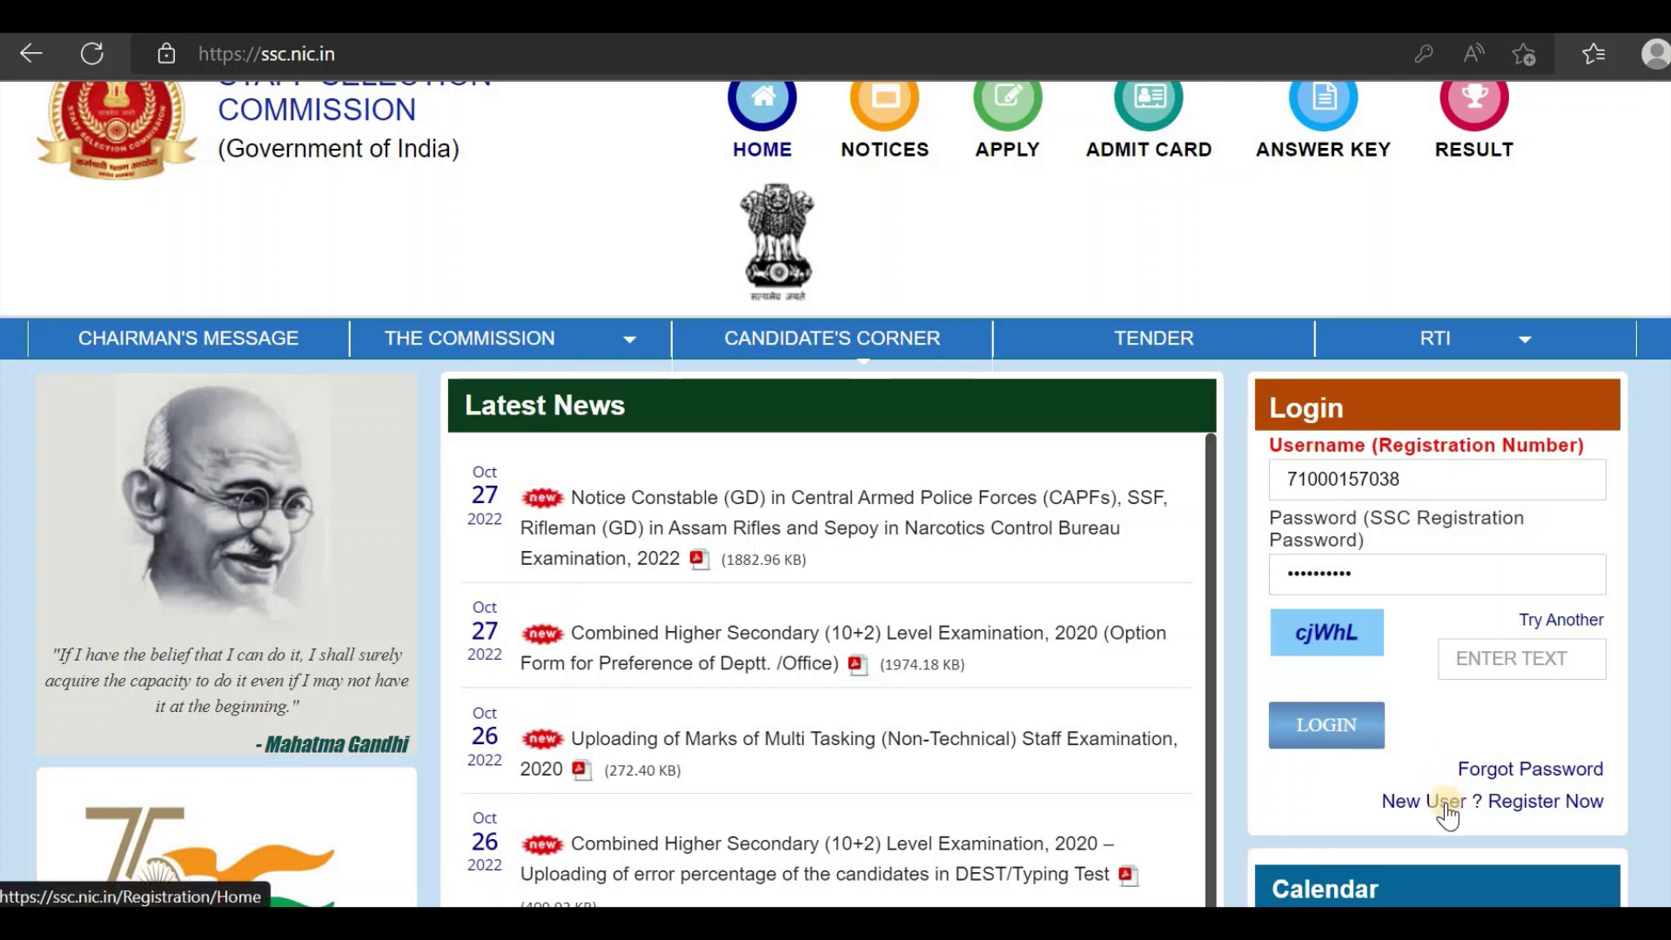
left_click(1515, 821)
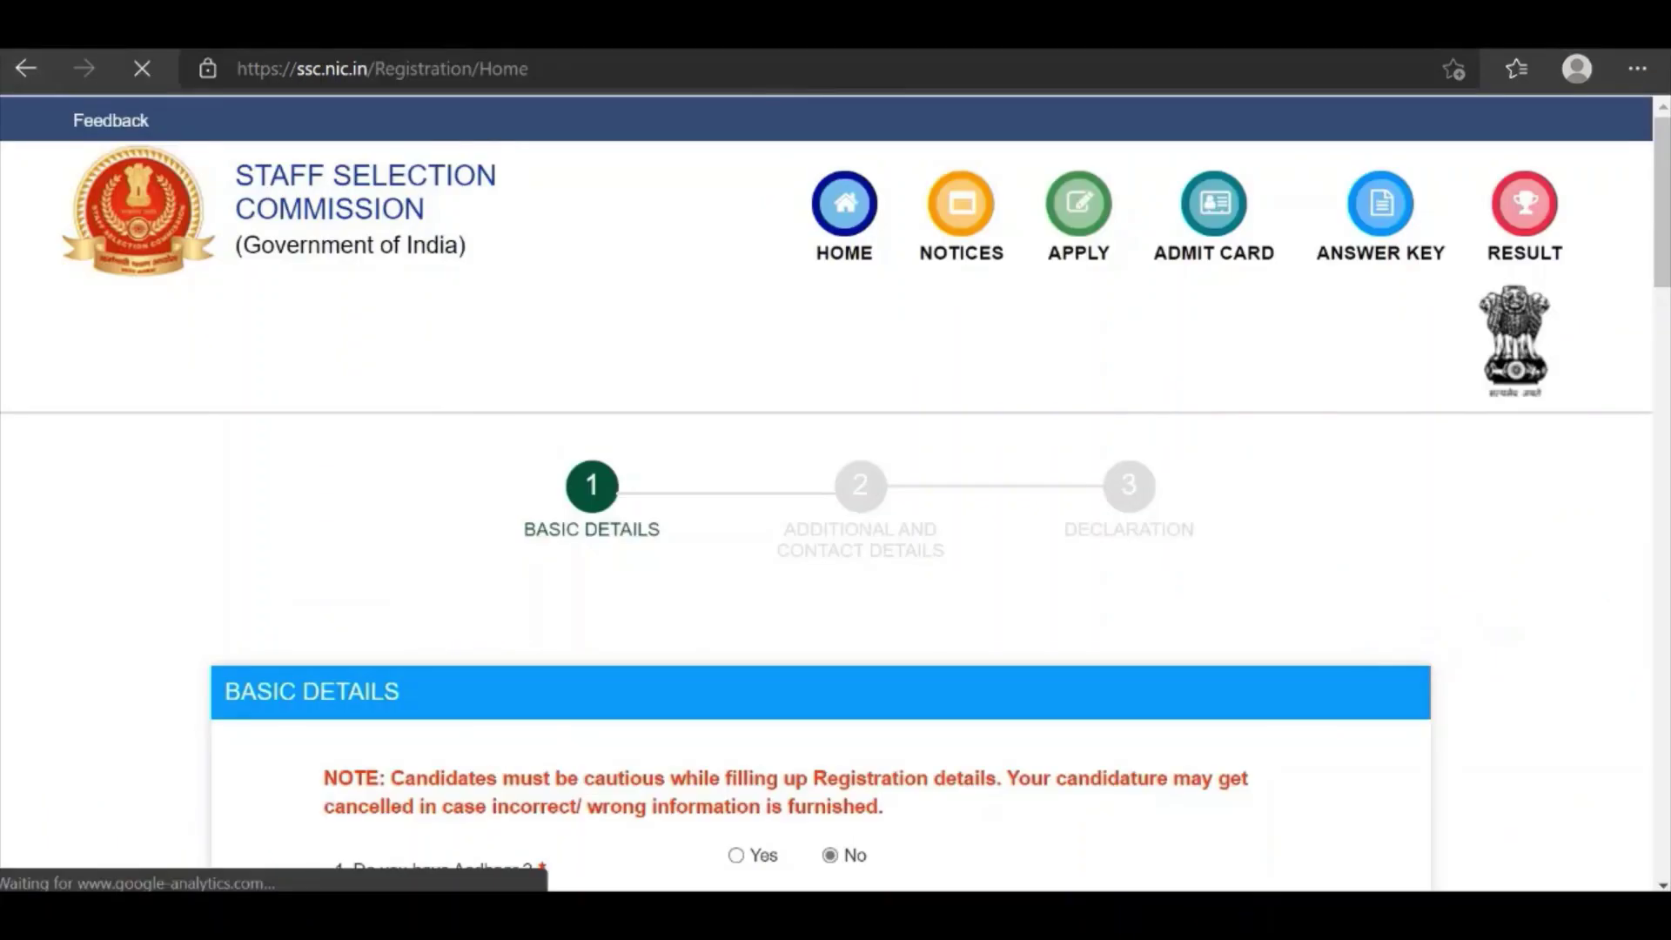
scroll(481, 429, "down", 5)
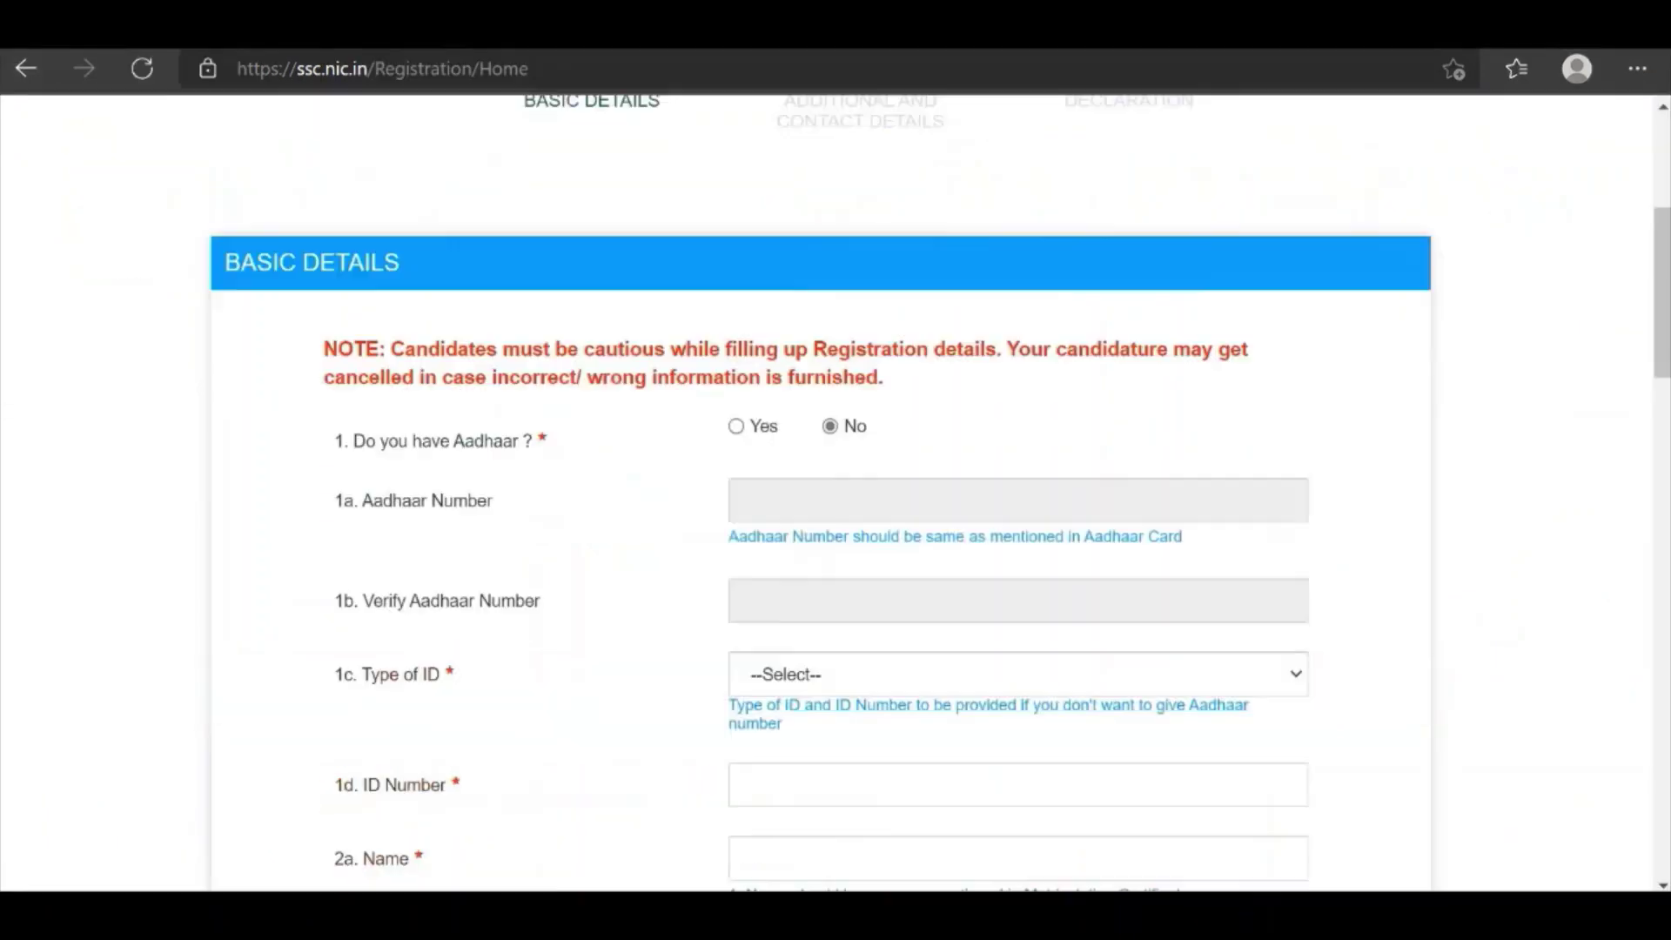
Step: Answer No to having Aadhaar and choose PAN Card as the type of ID
left_click(736, 426)
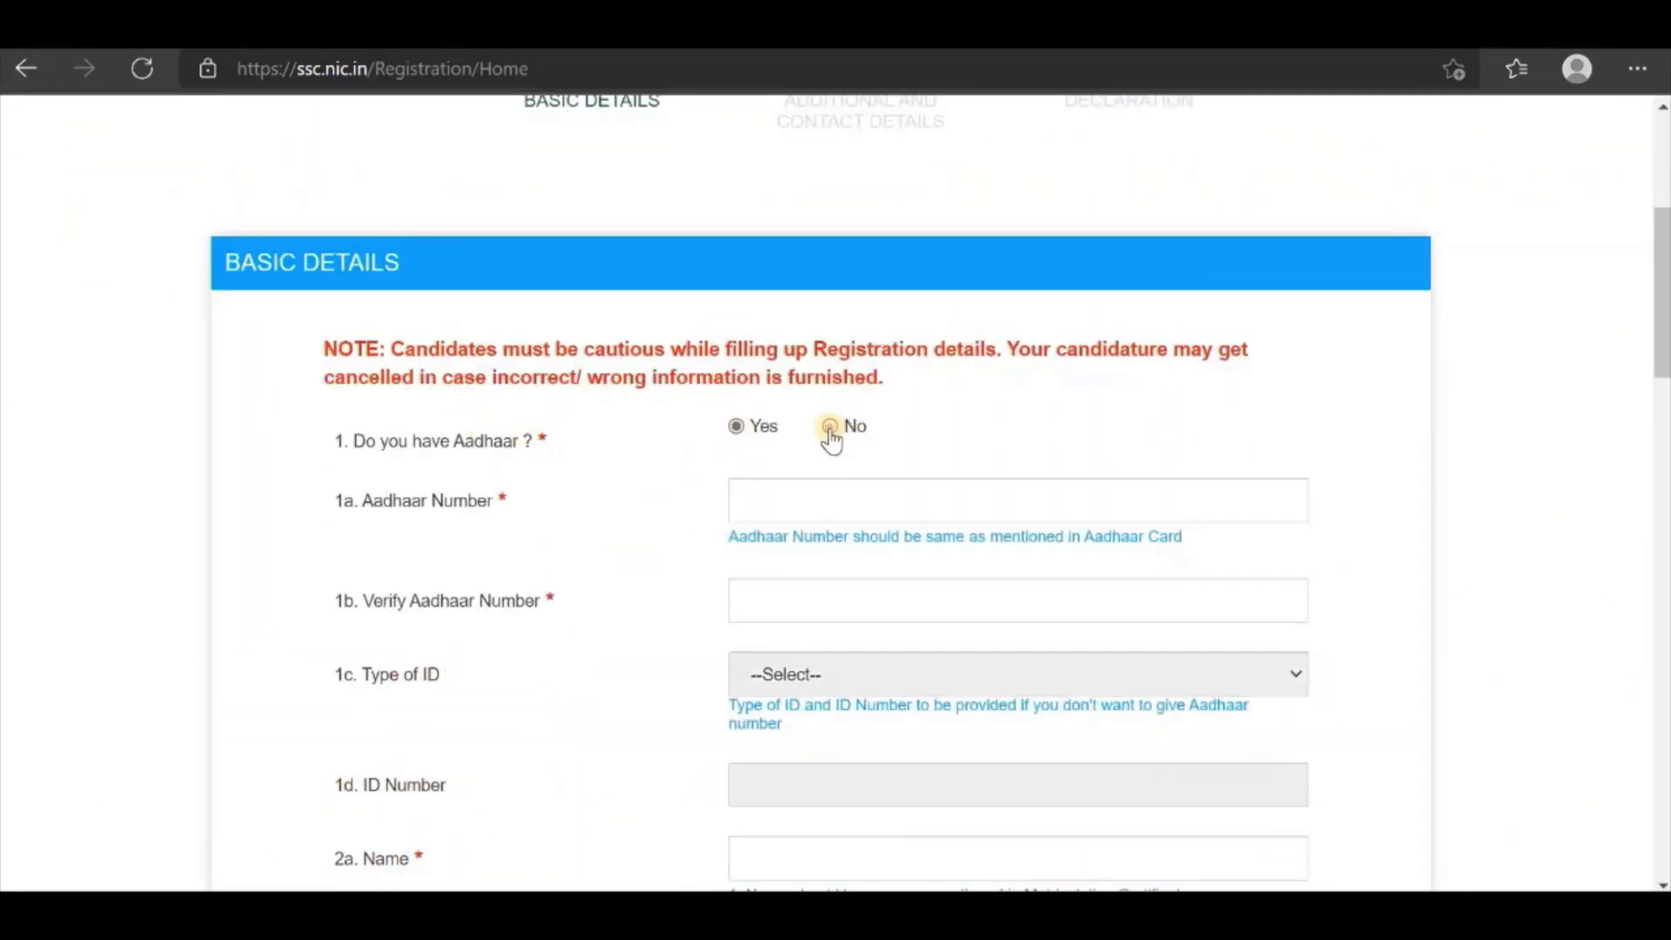
left_click(829, 425)
left_click(736, 426)
left_click(829, 425)
left_click(805, 681)
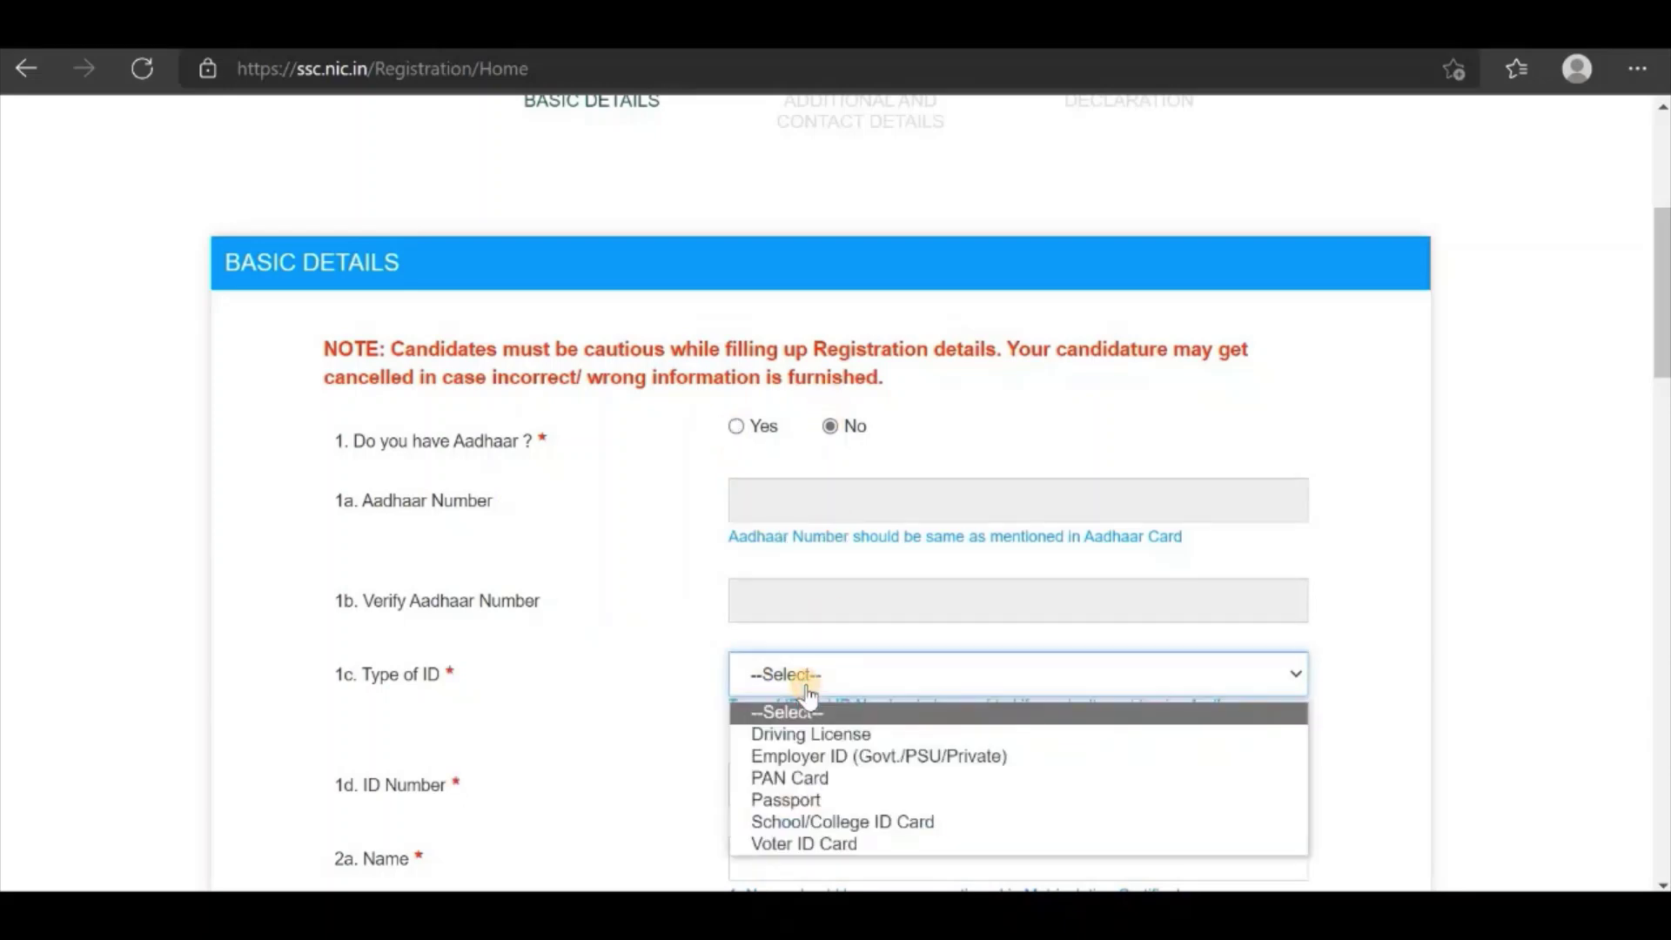
left_click(808, 779)
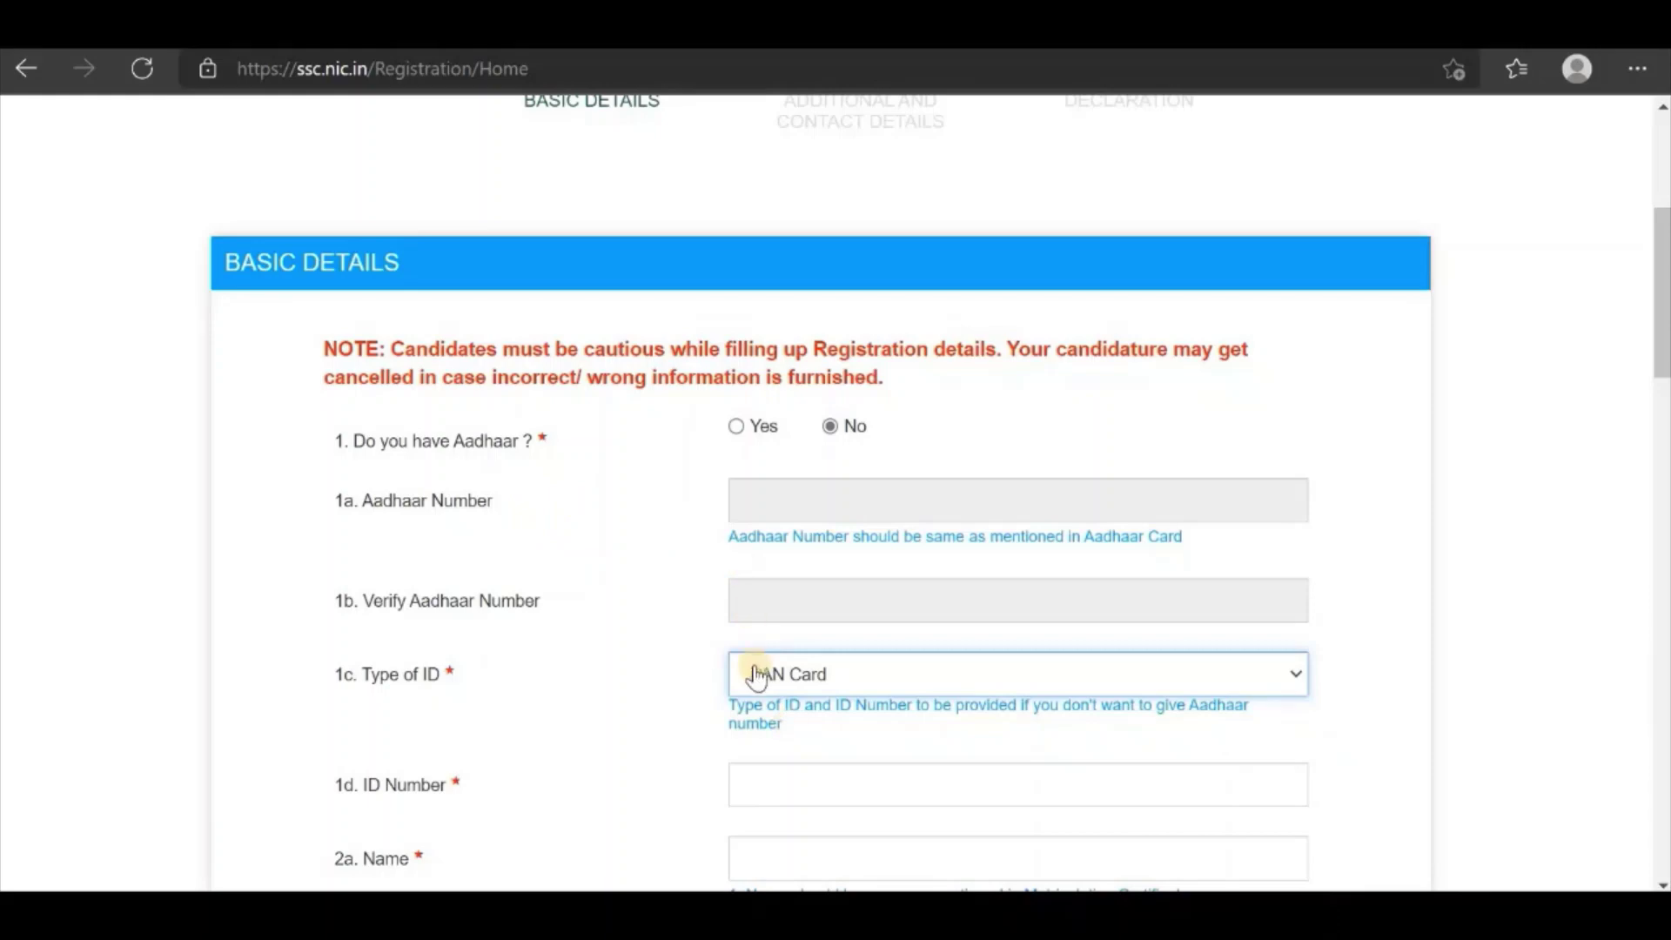
Step: Review the name, parents' name and date of birth fields, trying the changed-name option and returning it to No
scroll(693, 718, "down", 4)
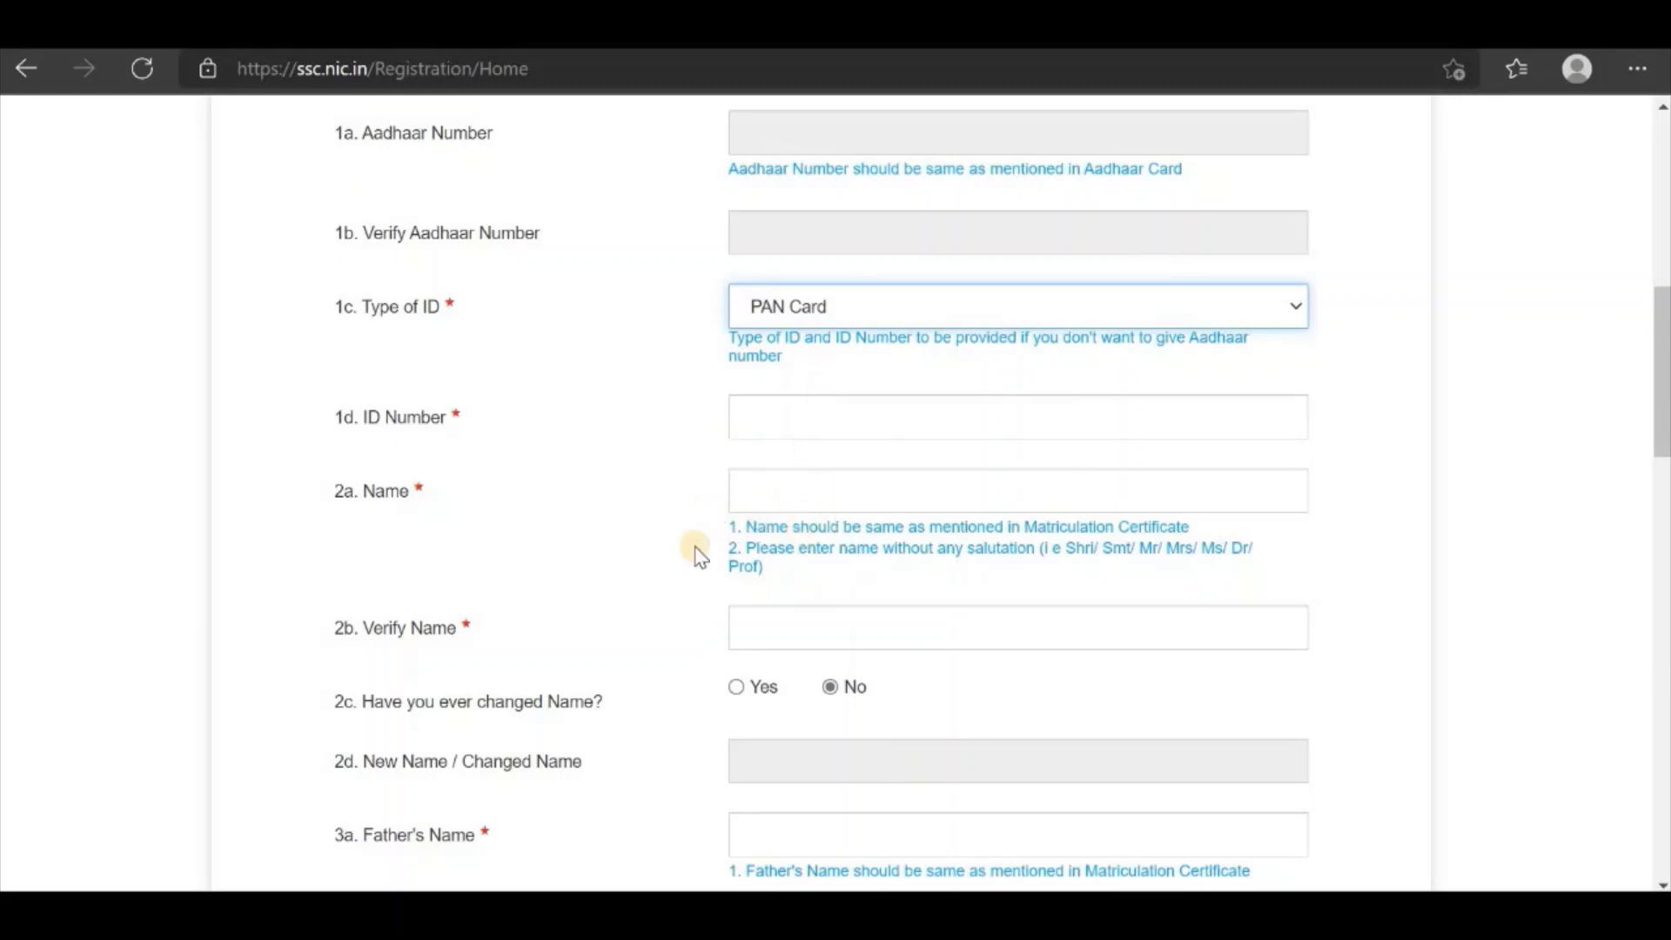
scroll(668, 723, "down", 1)
scroll(666, 722, "down", 3)
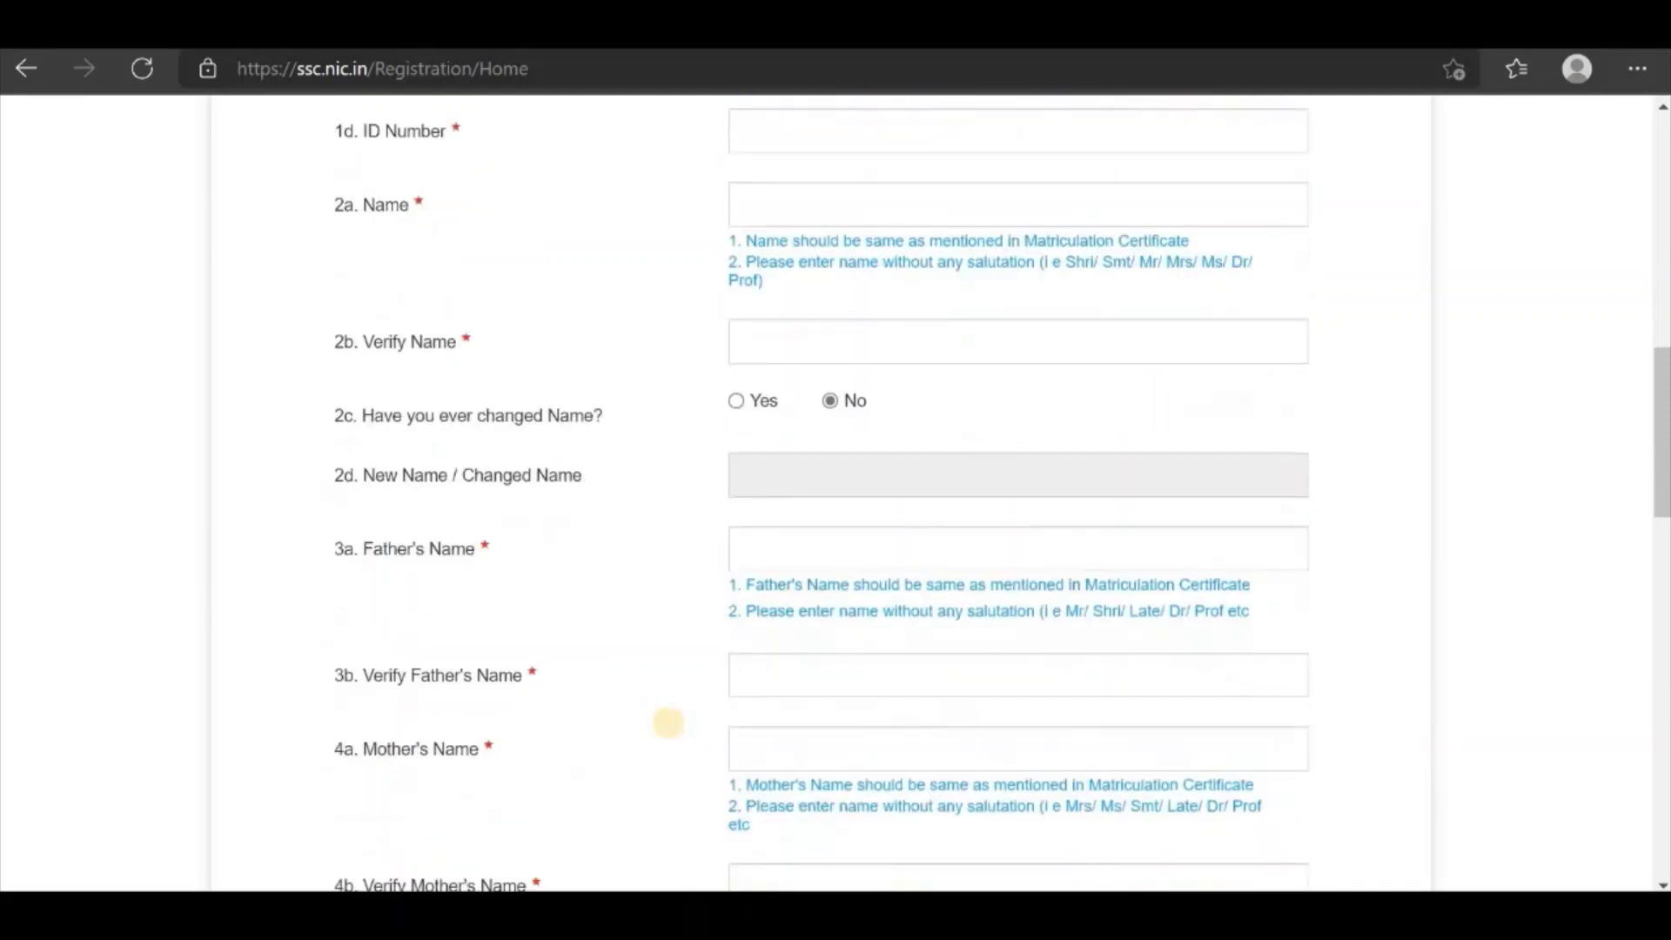
left_click(736, 400)
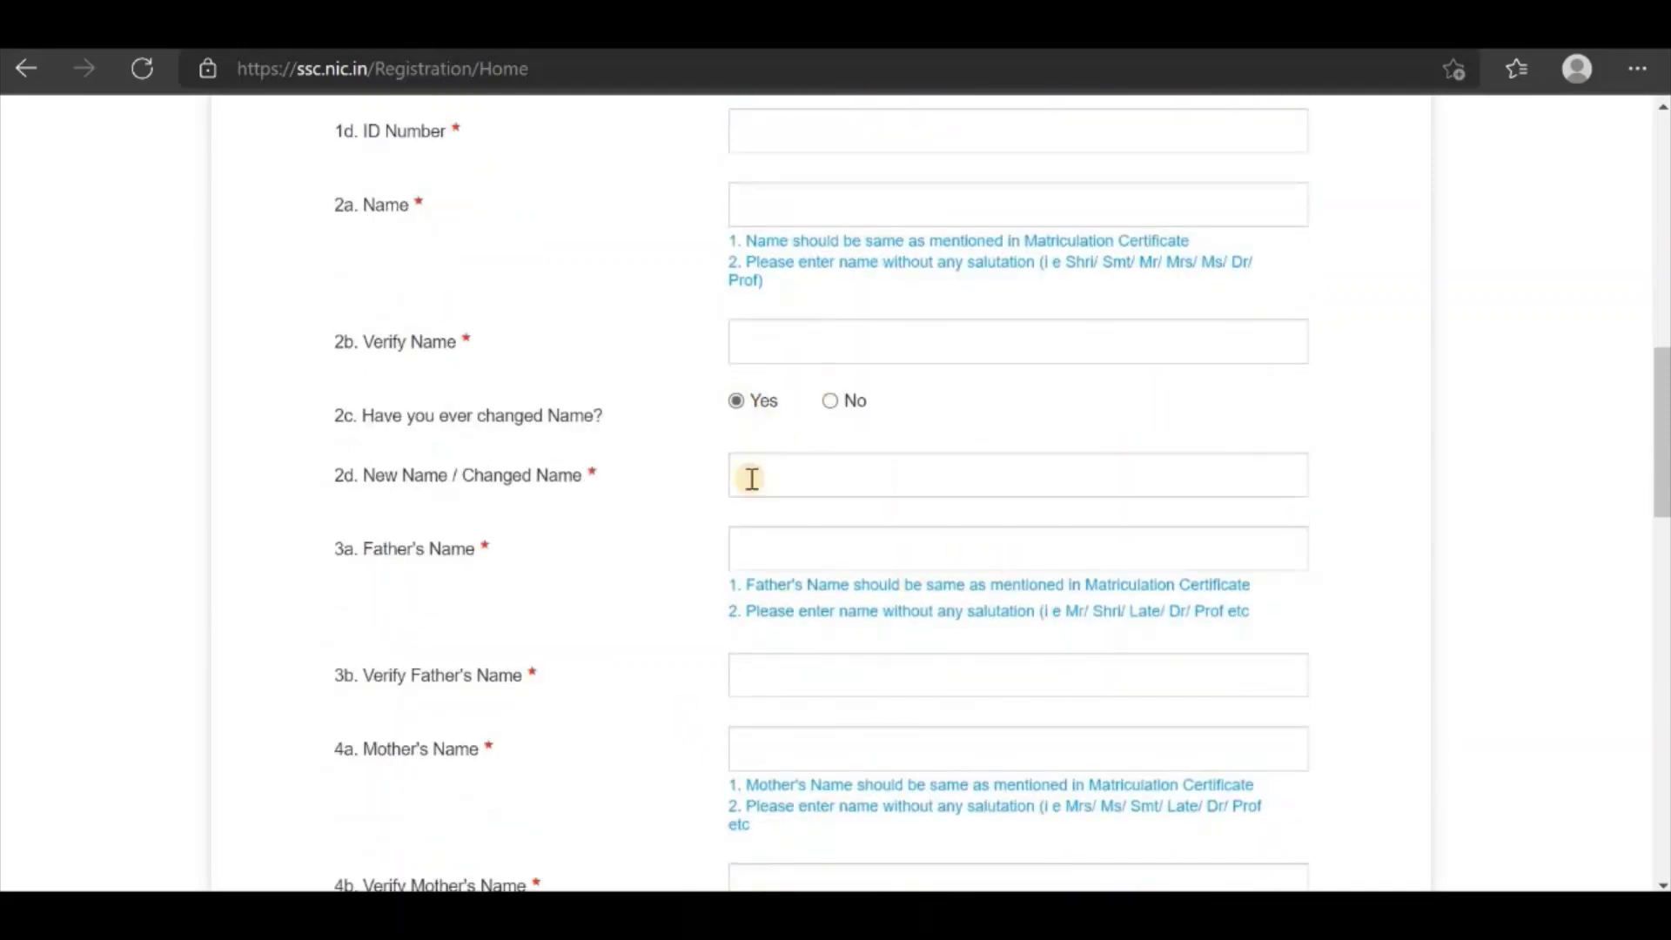
left_click(830, 402)
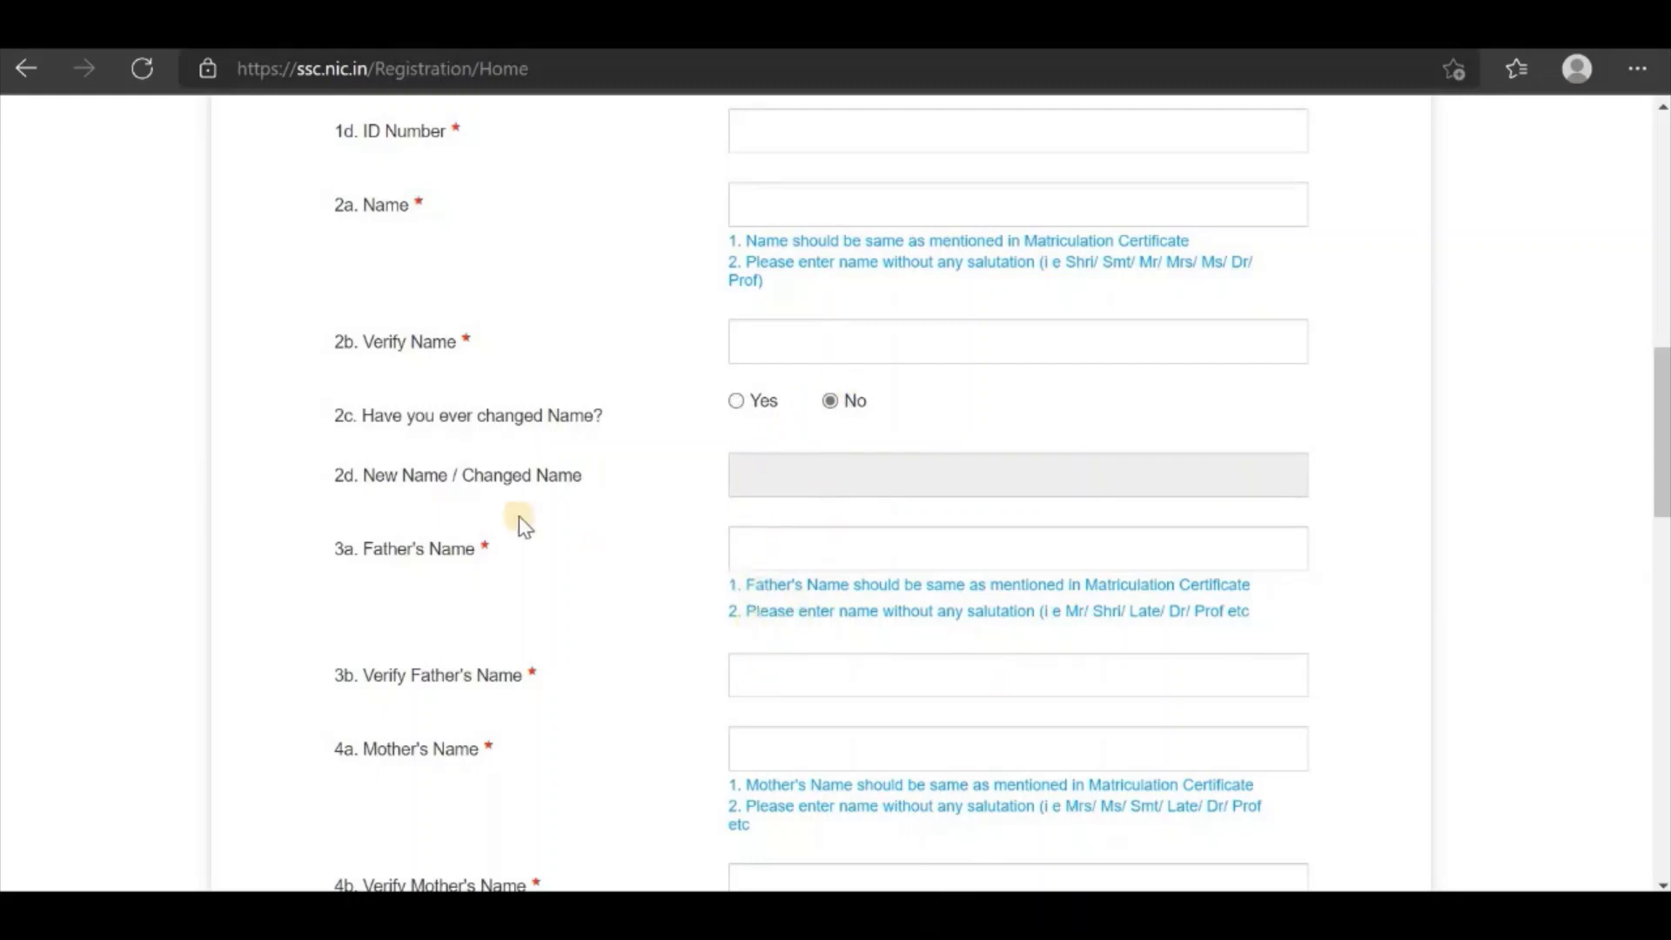
scroll(484, 500, "down", 3)
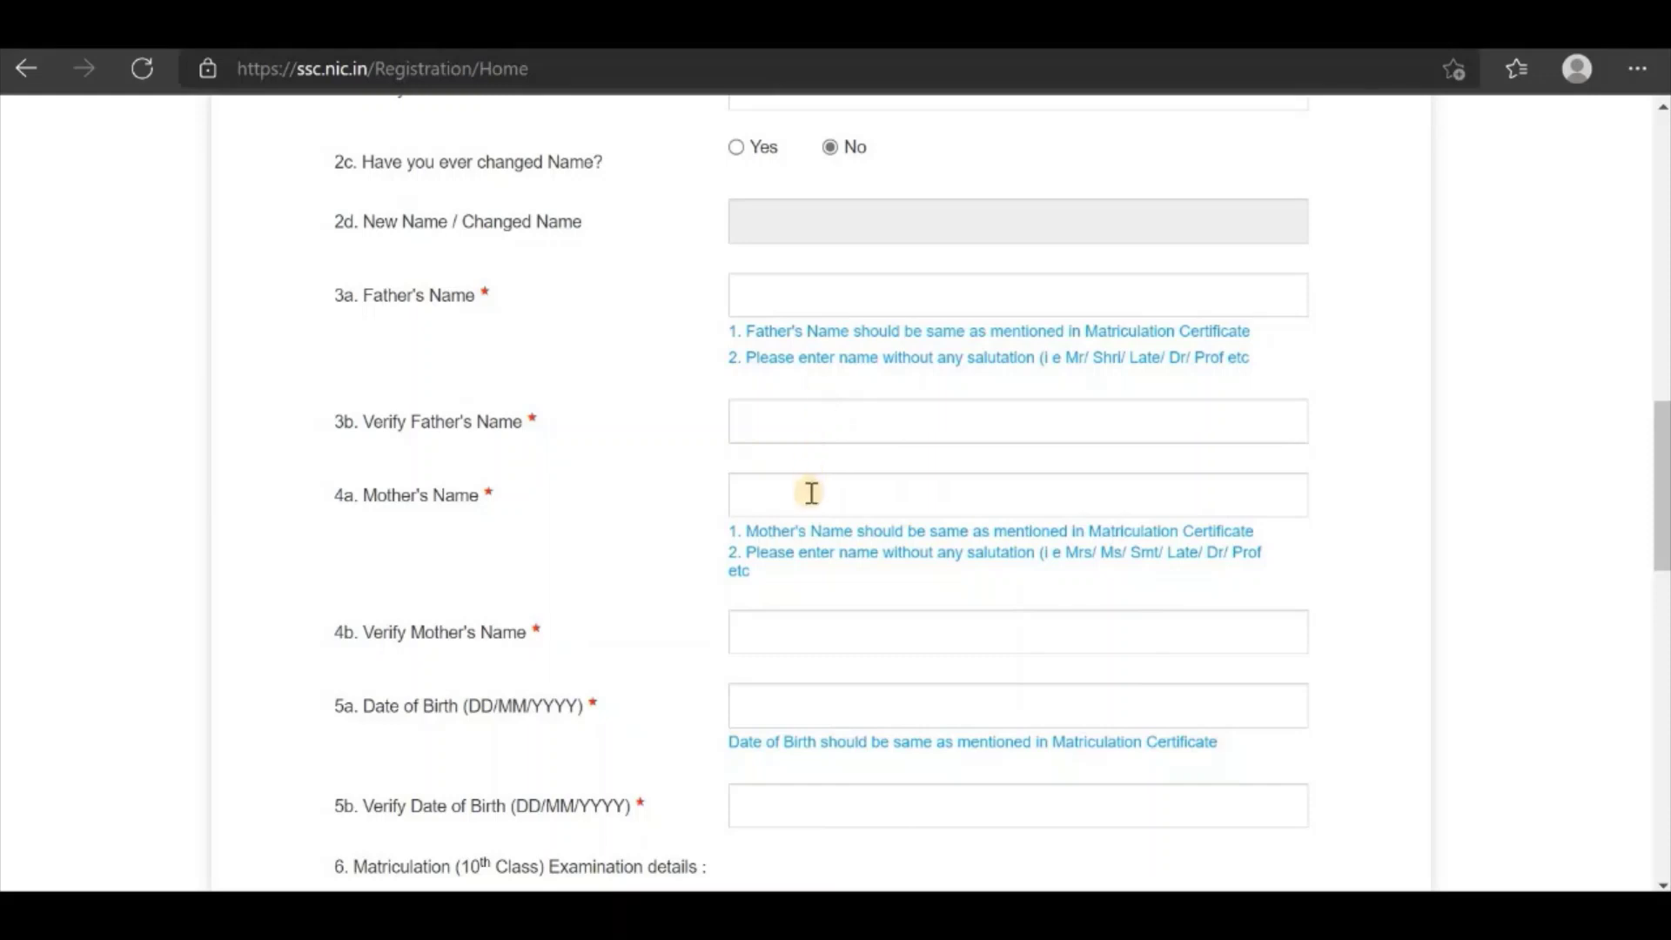
left_click(322, 713)
scroll(322, 713, "down", 5)
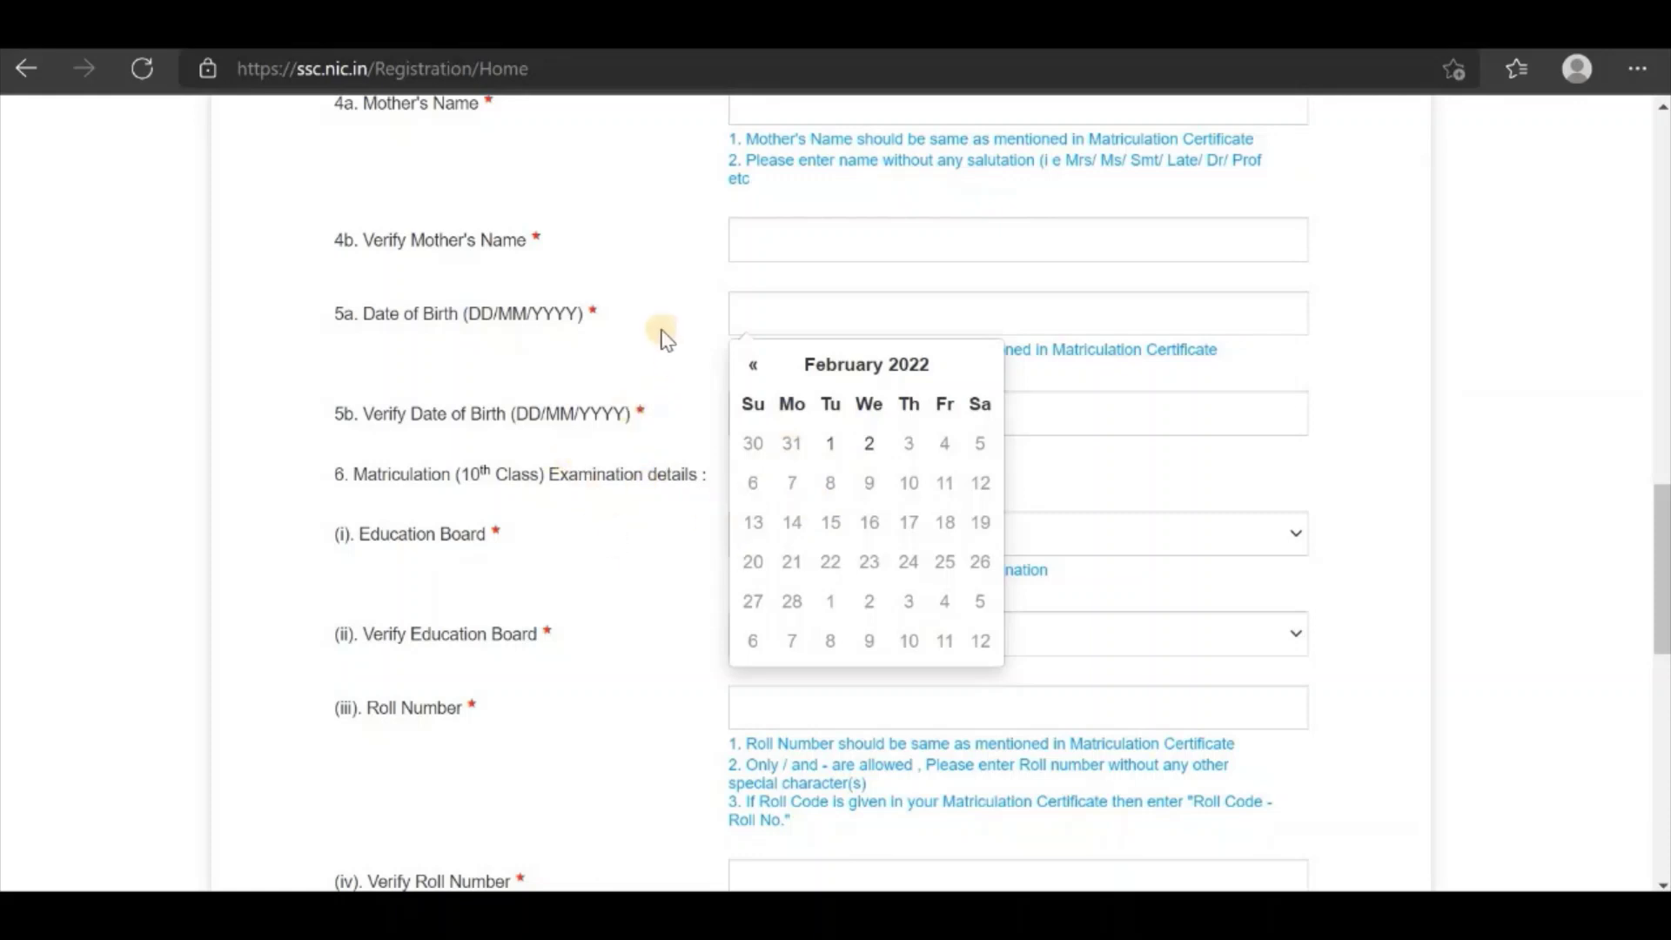
left_click(601, 423)
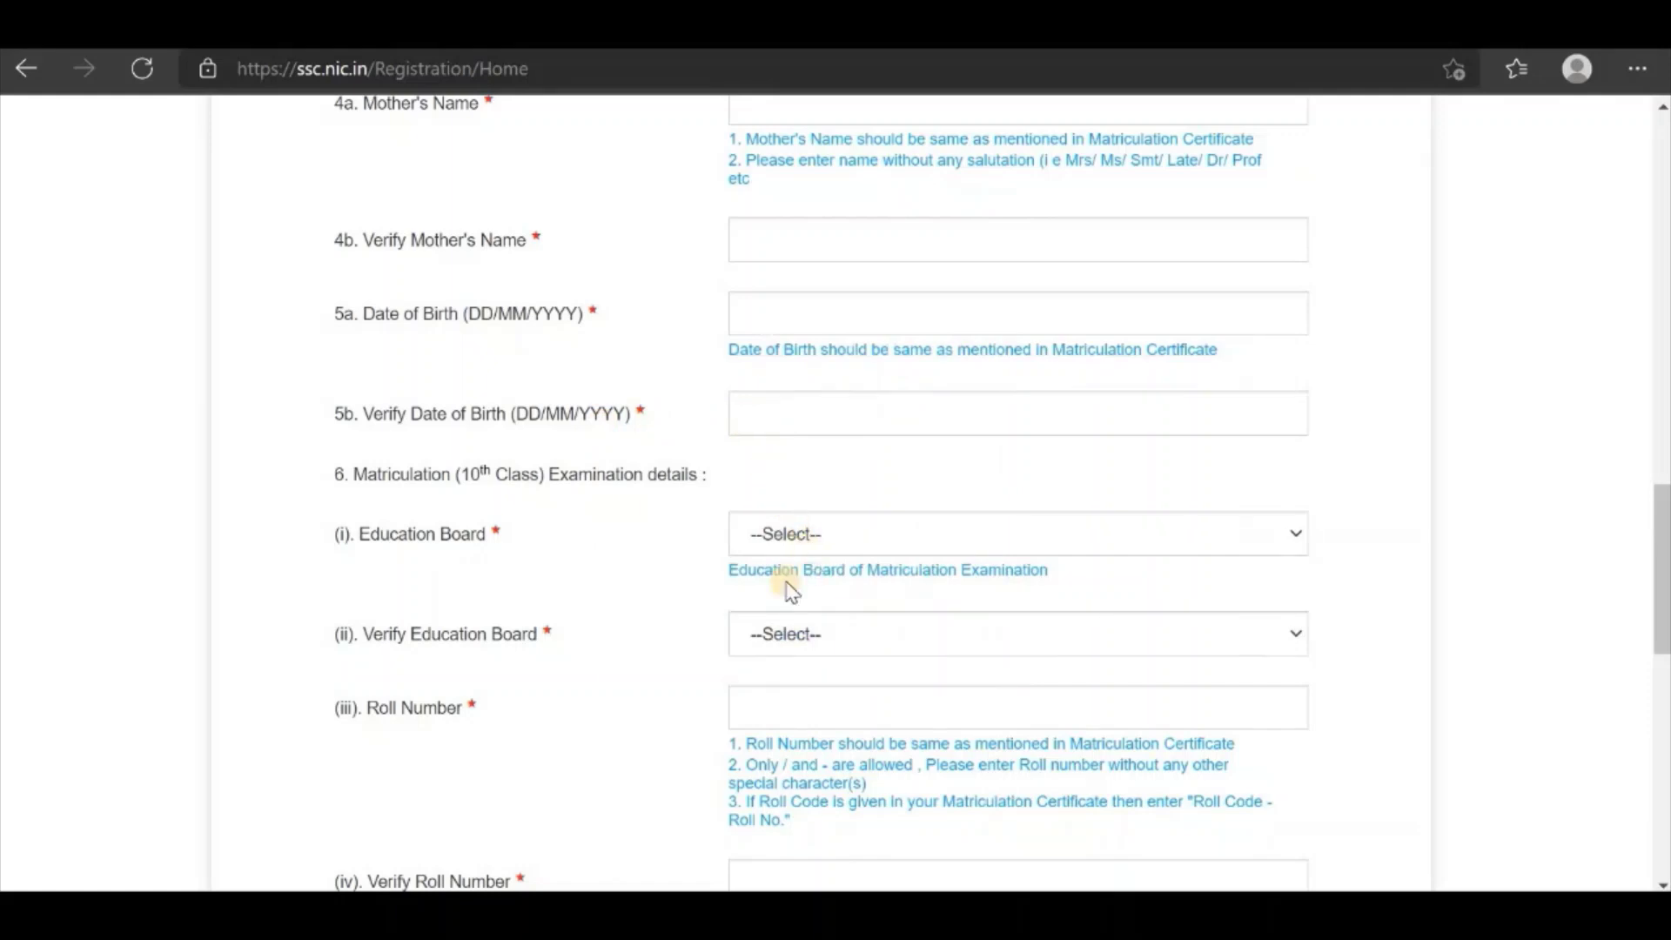
Step: Set the matriculation education board to Tamil Nadu Board of Secondary Education
left_click(813, 538)
key("t")
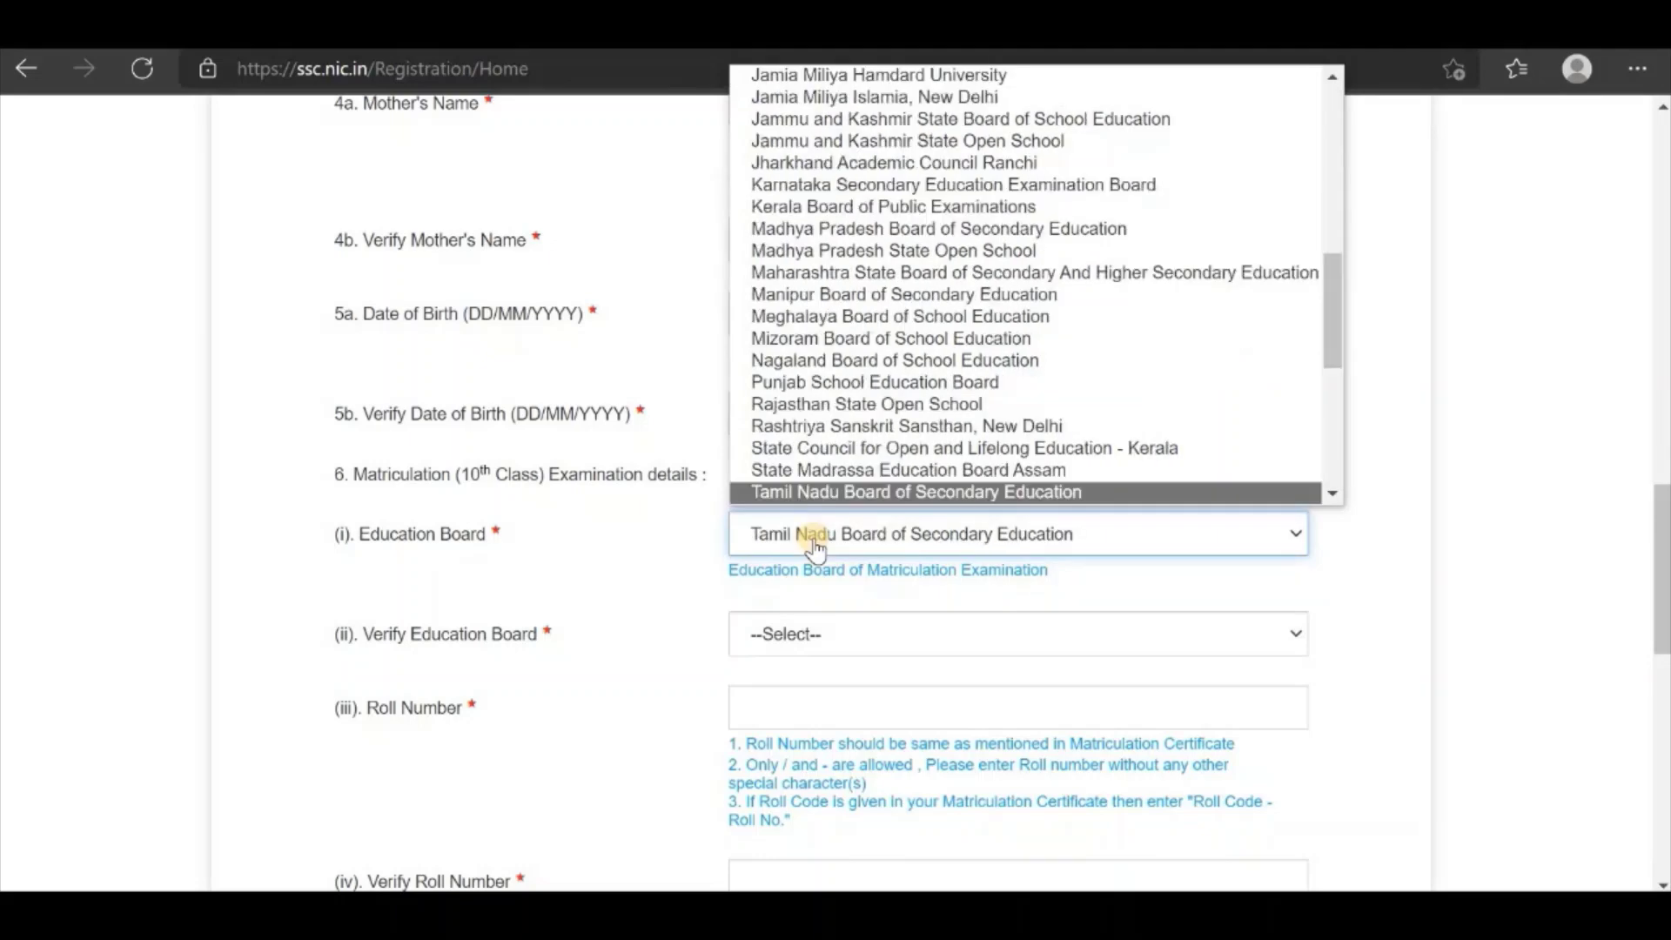
key("Return")
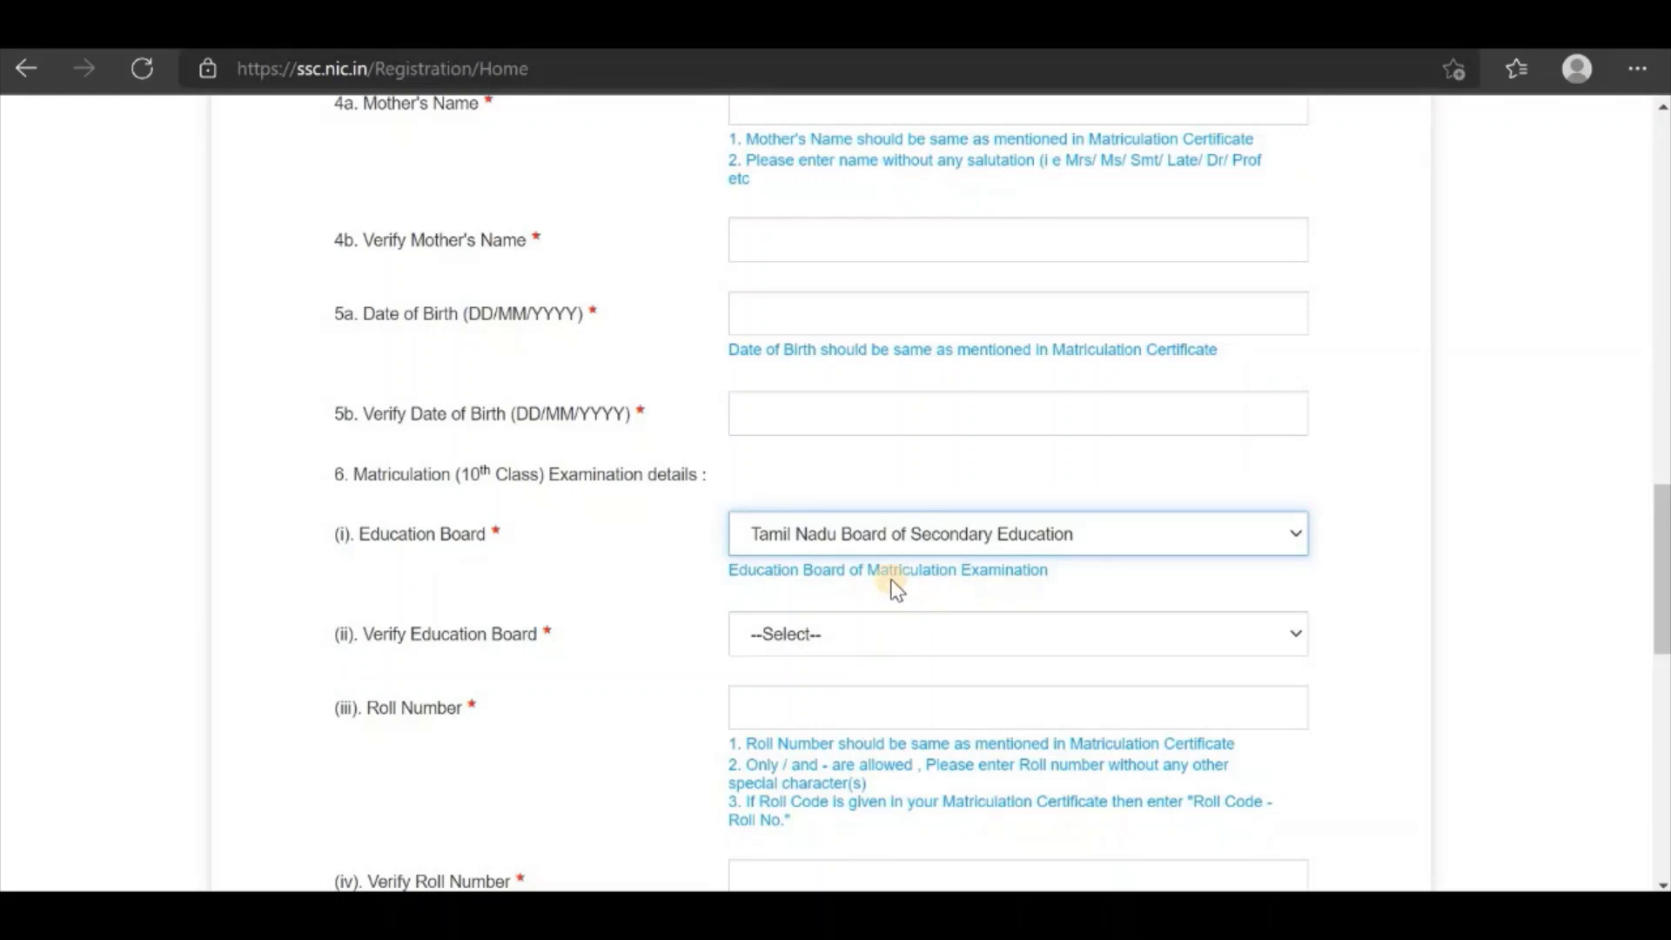
Step: Review the remaining basic details fields, including the options for level of educational qualification
scroll(894, 583, "down", 4)
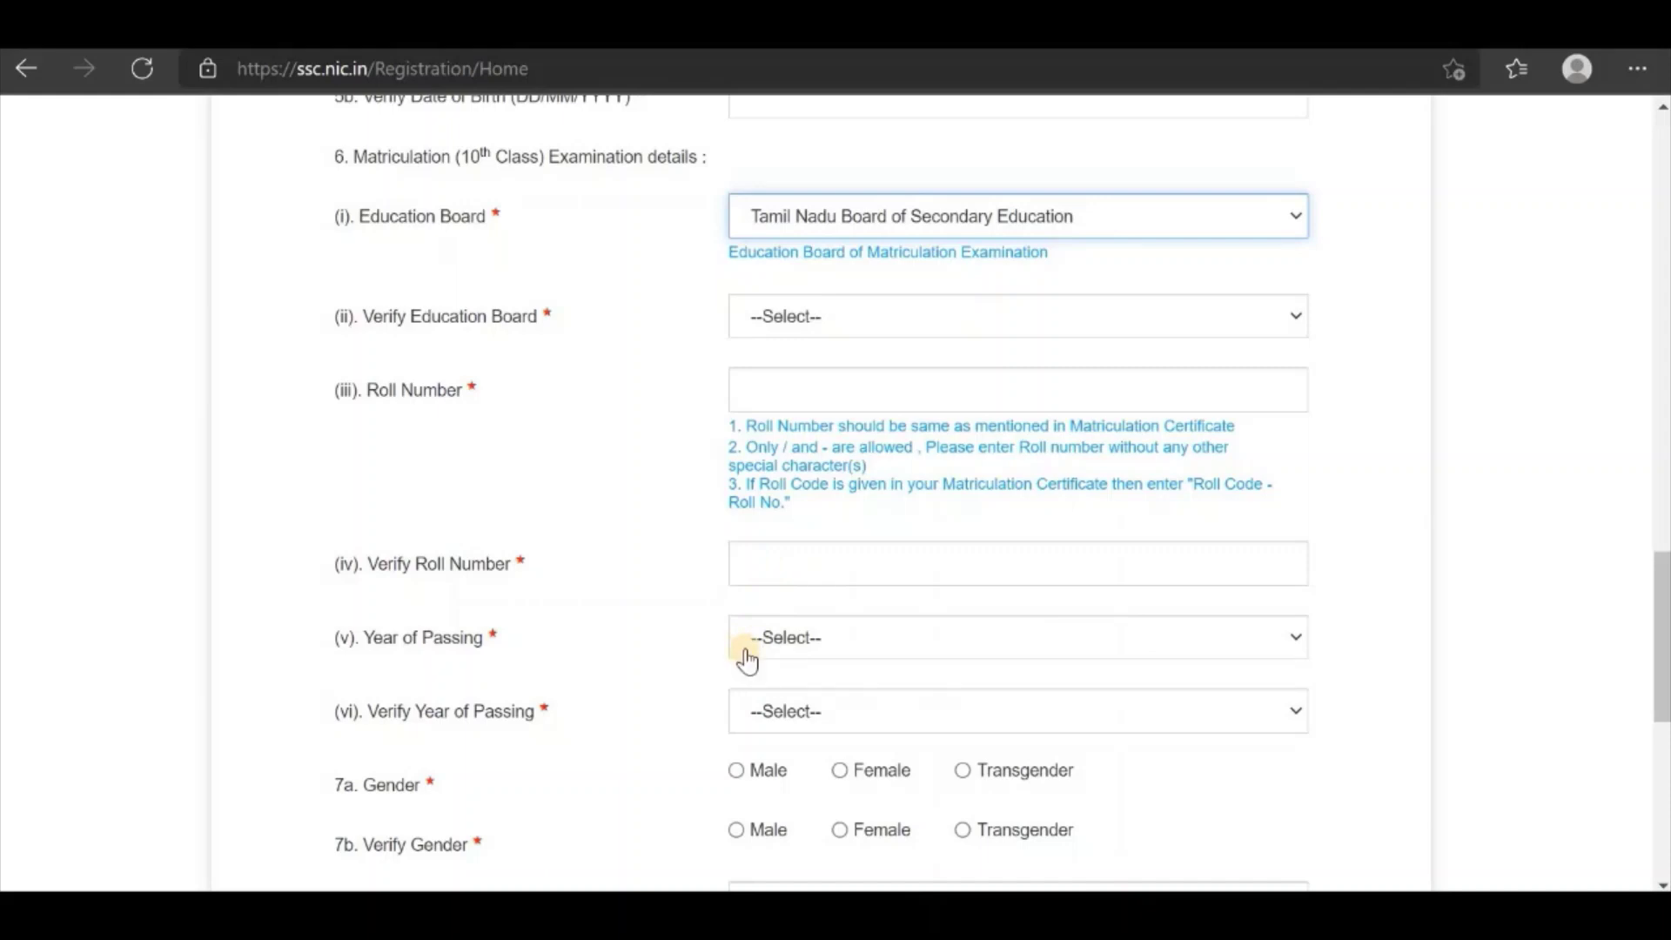
scroll(747, 659, "down", 5)
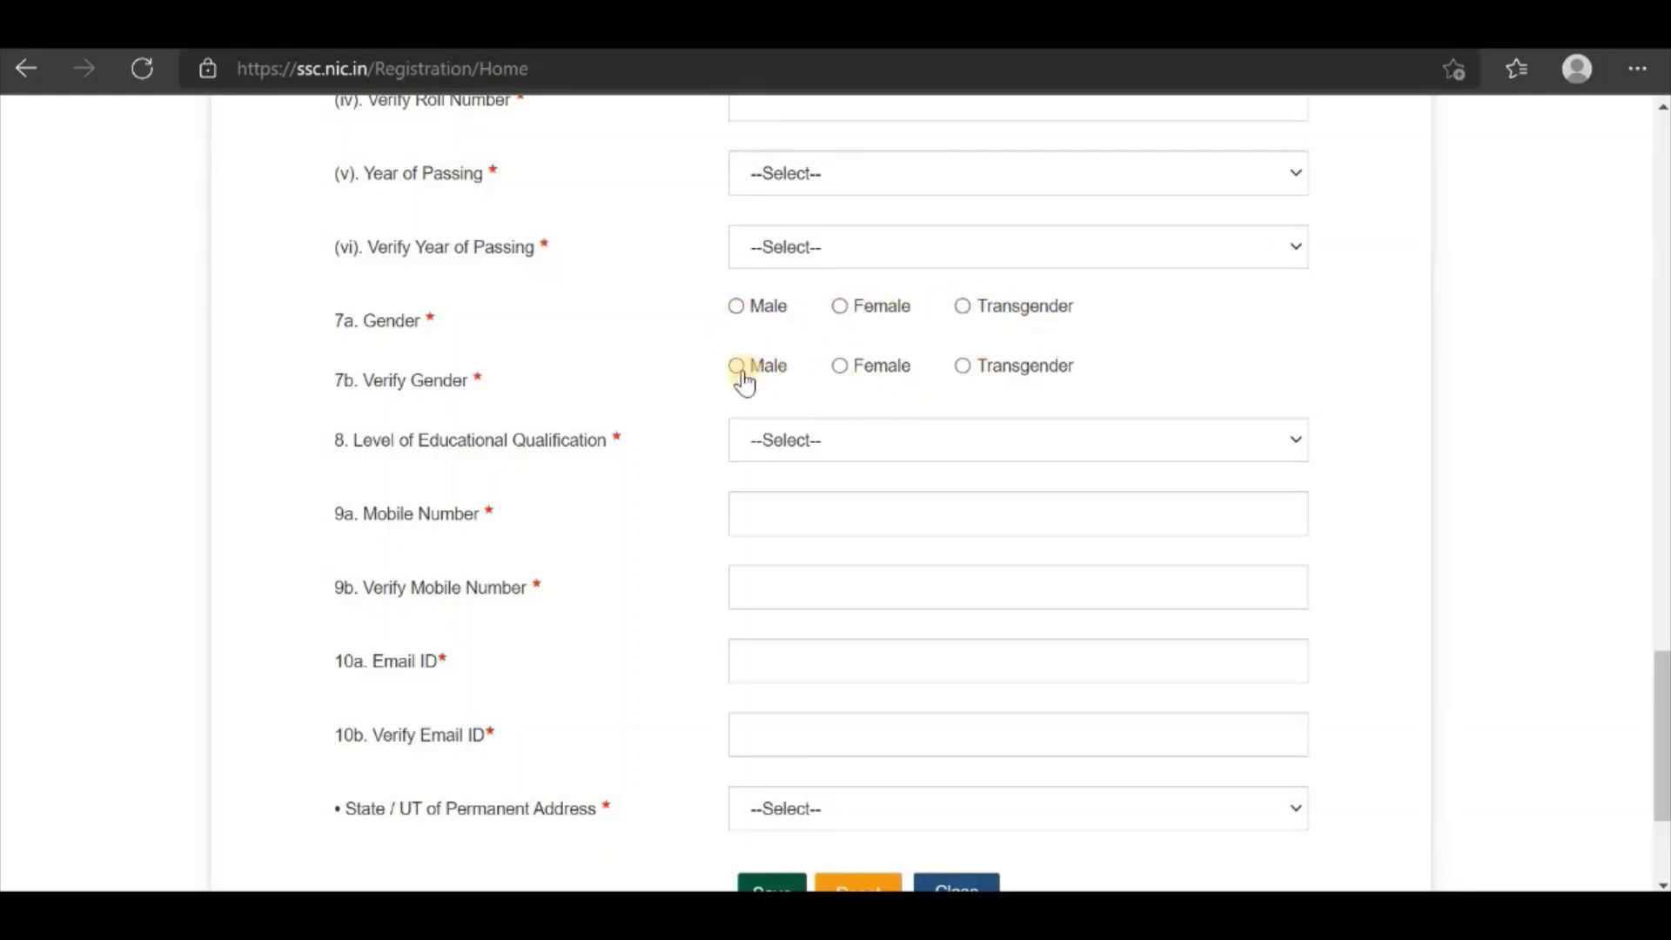
left_click(778, 470)
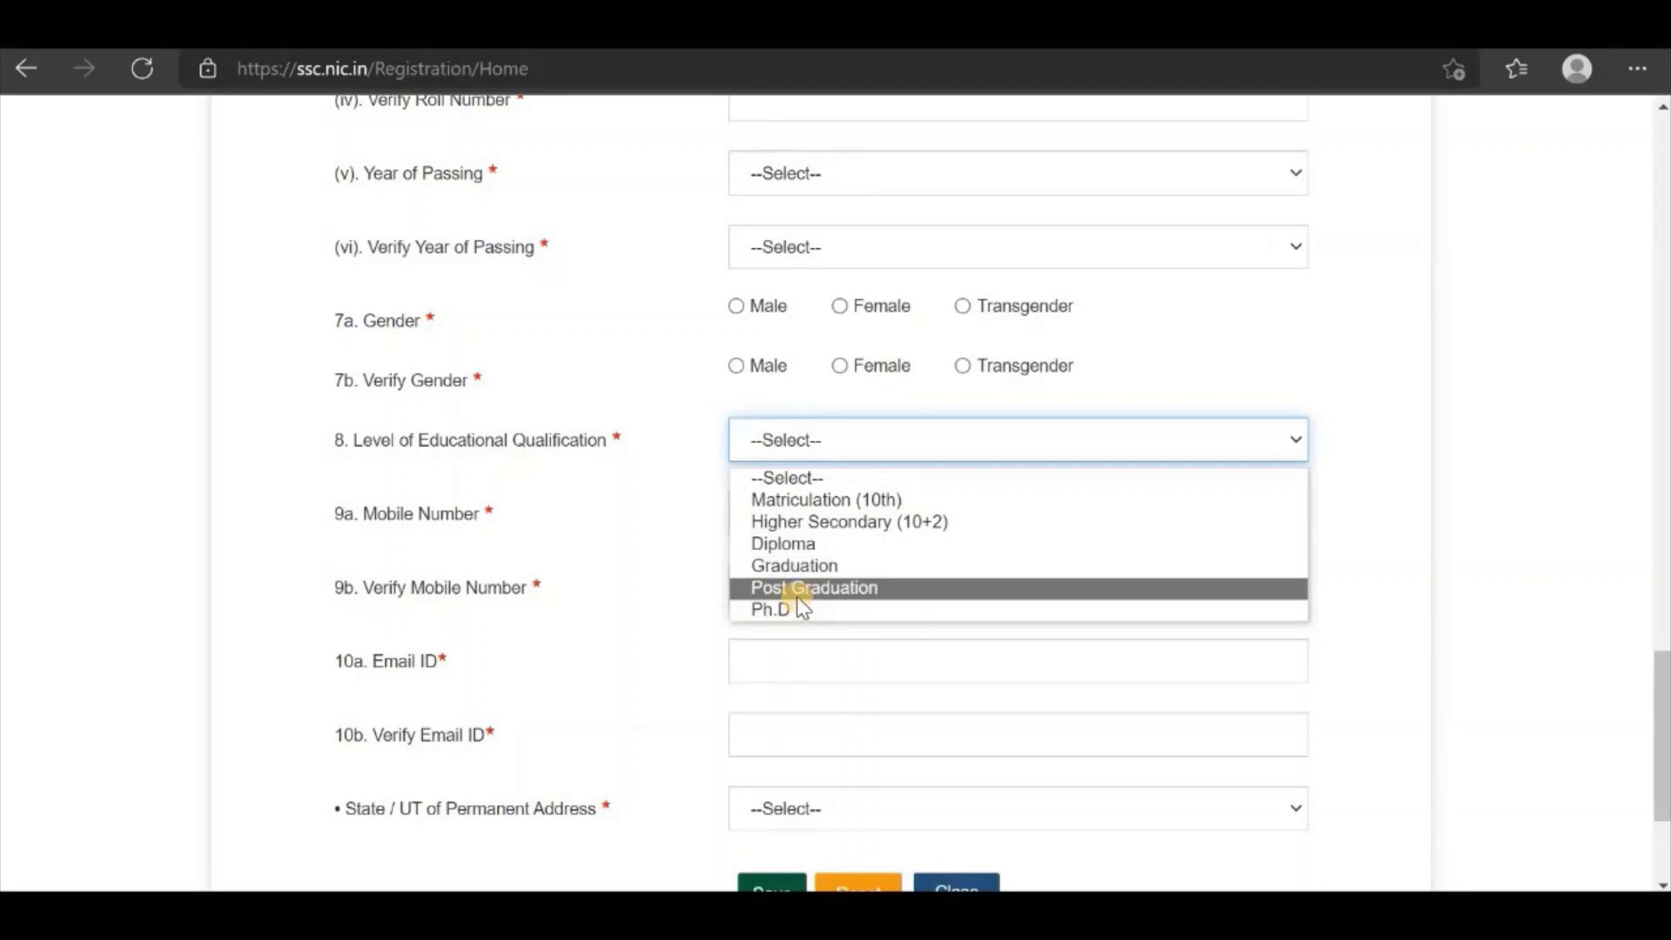
left_click(647, 555)
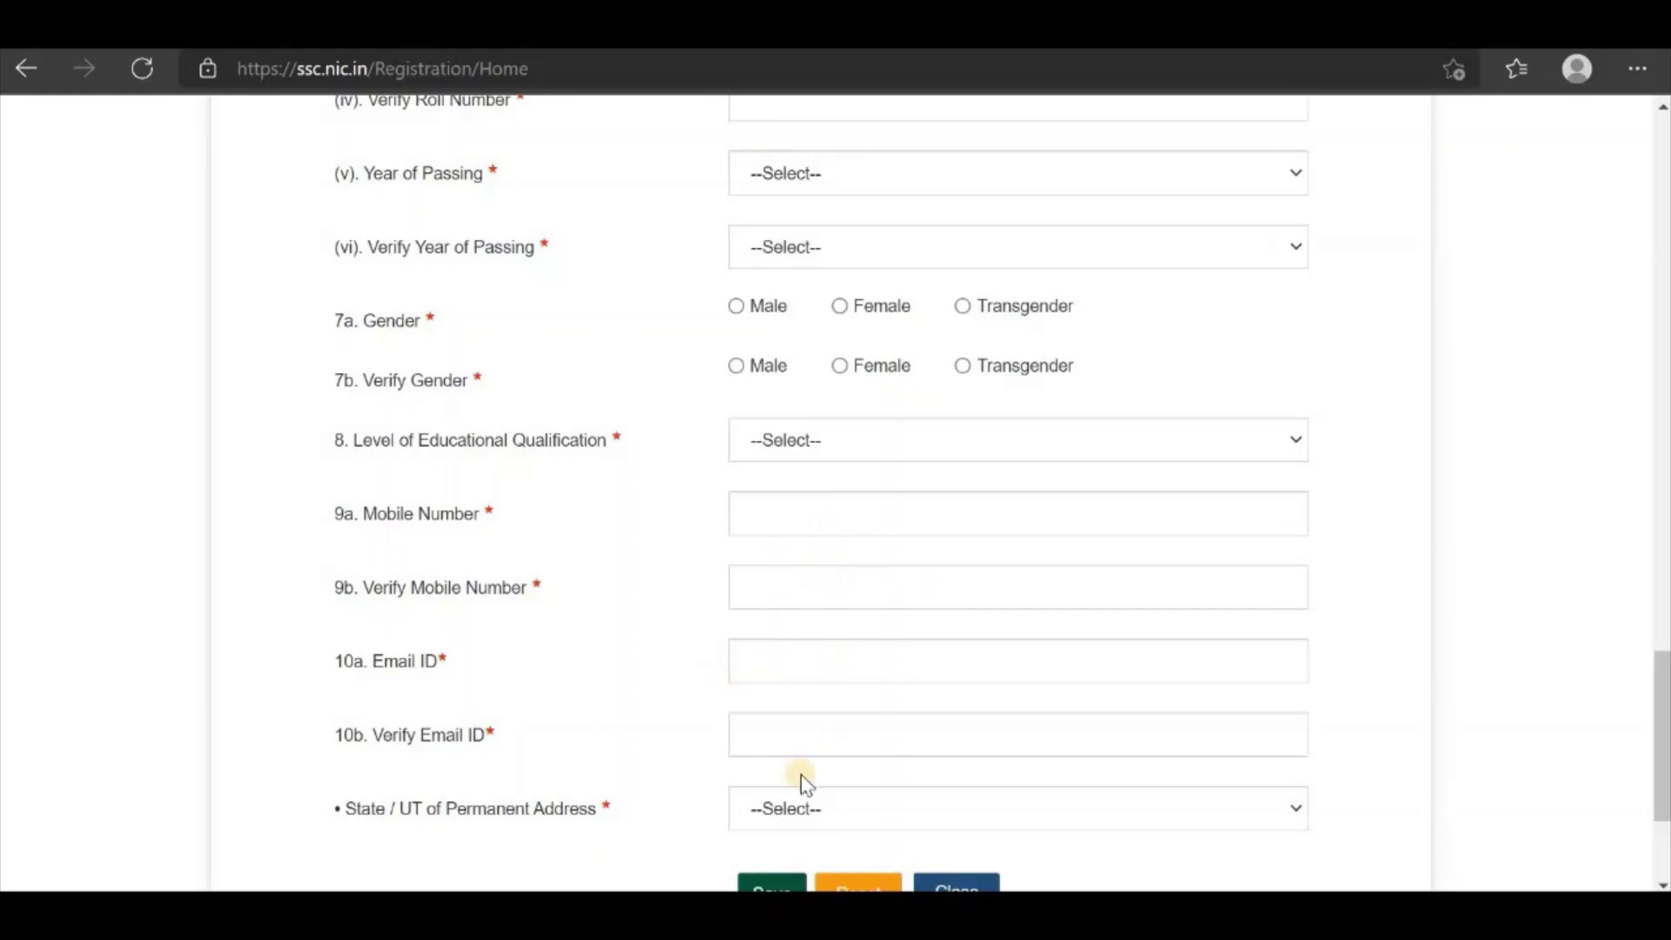
scroll(784, 777, "down", 3)
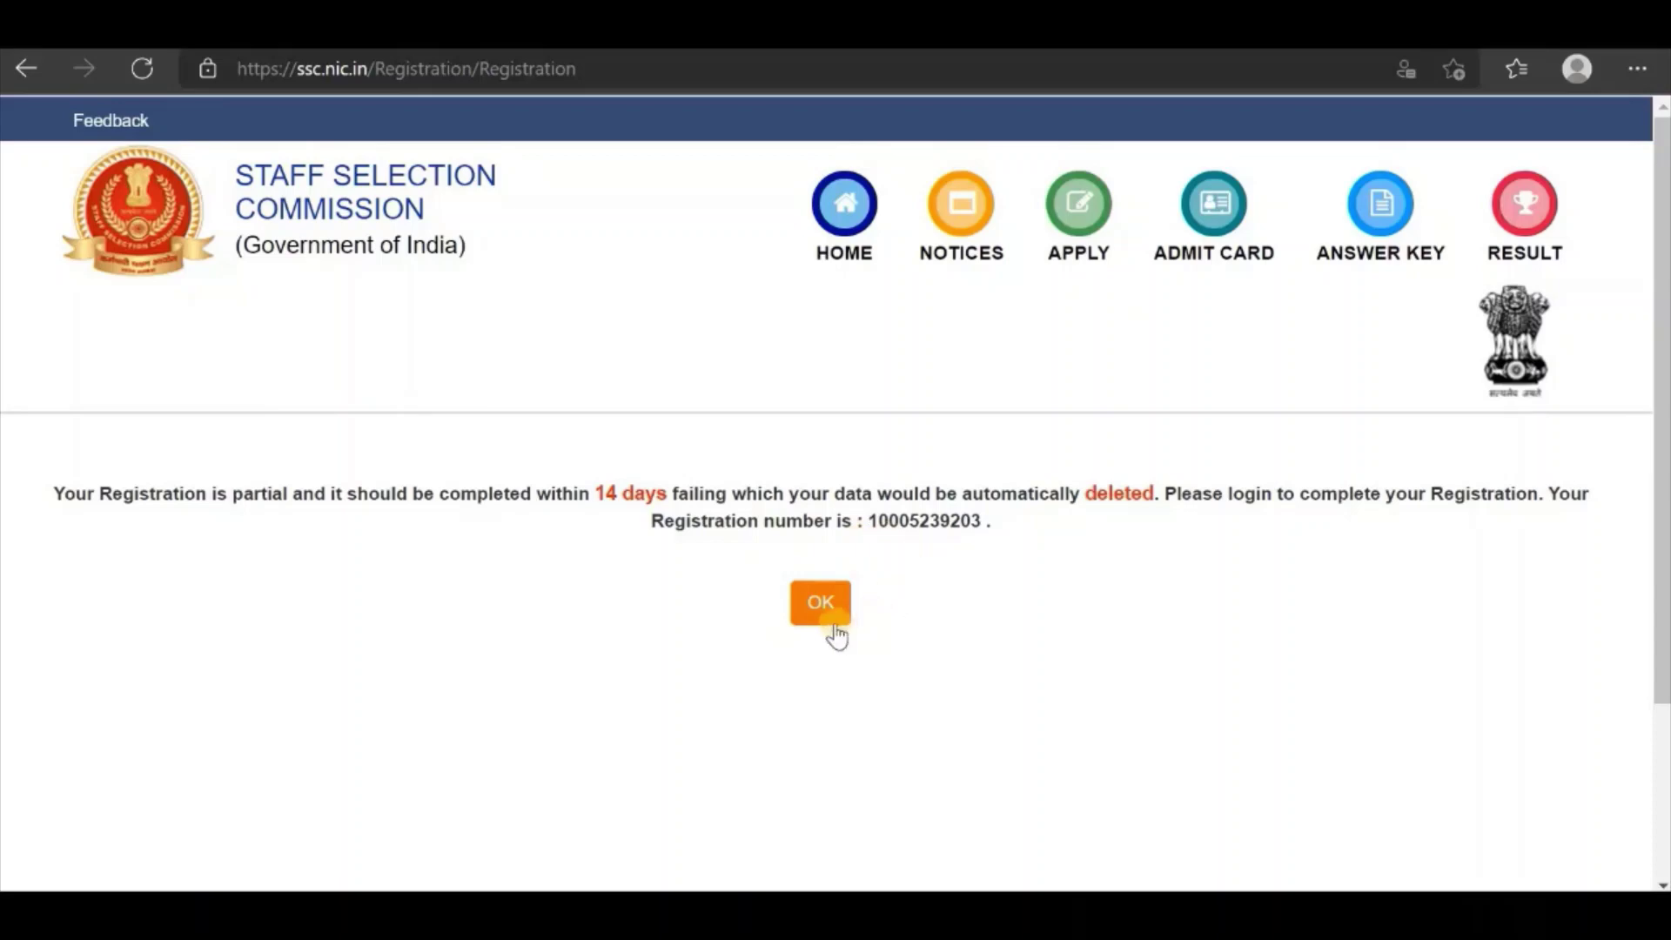
Step: Acknowledge the partial registration notice and view the requirements for the new password on the change password form
left_click(822, 603)
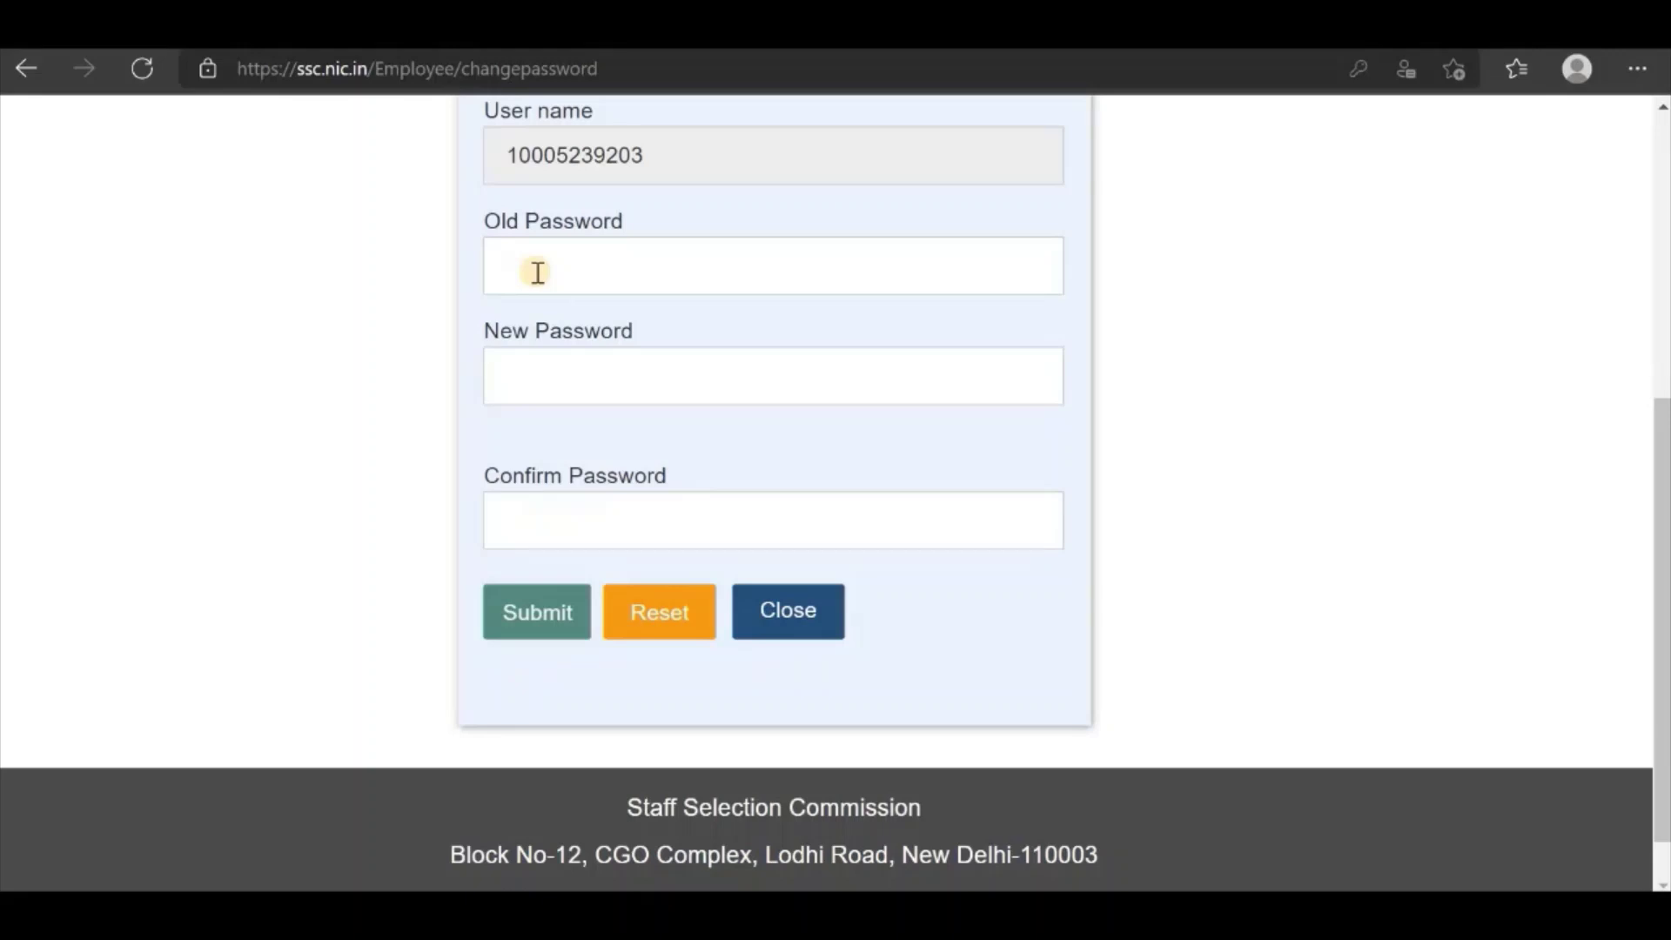
left_click(552, 373)
left_click(989, 430)
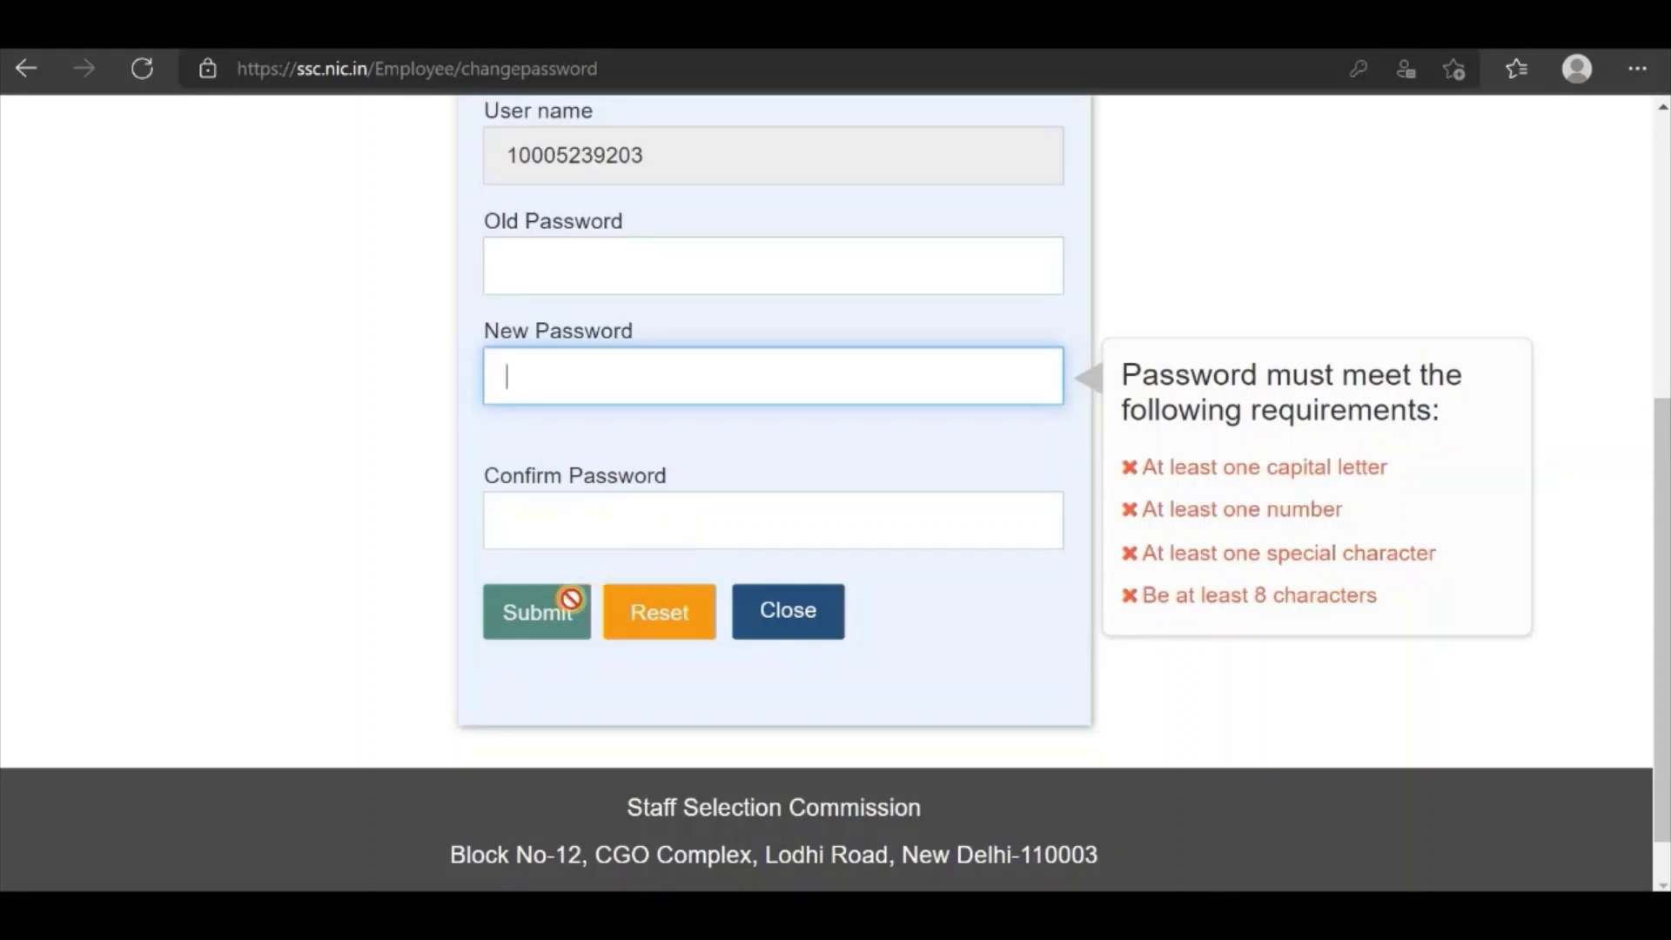
left_click(26, 69)
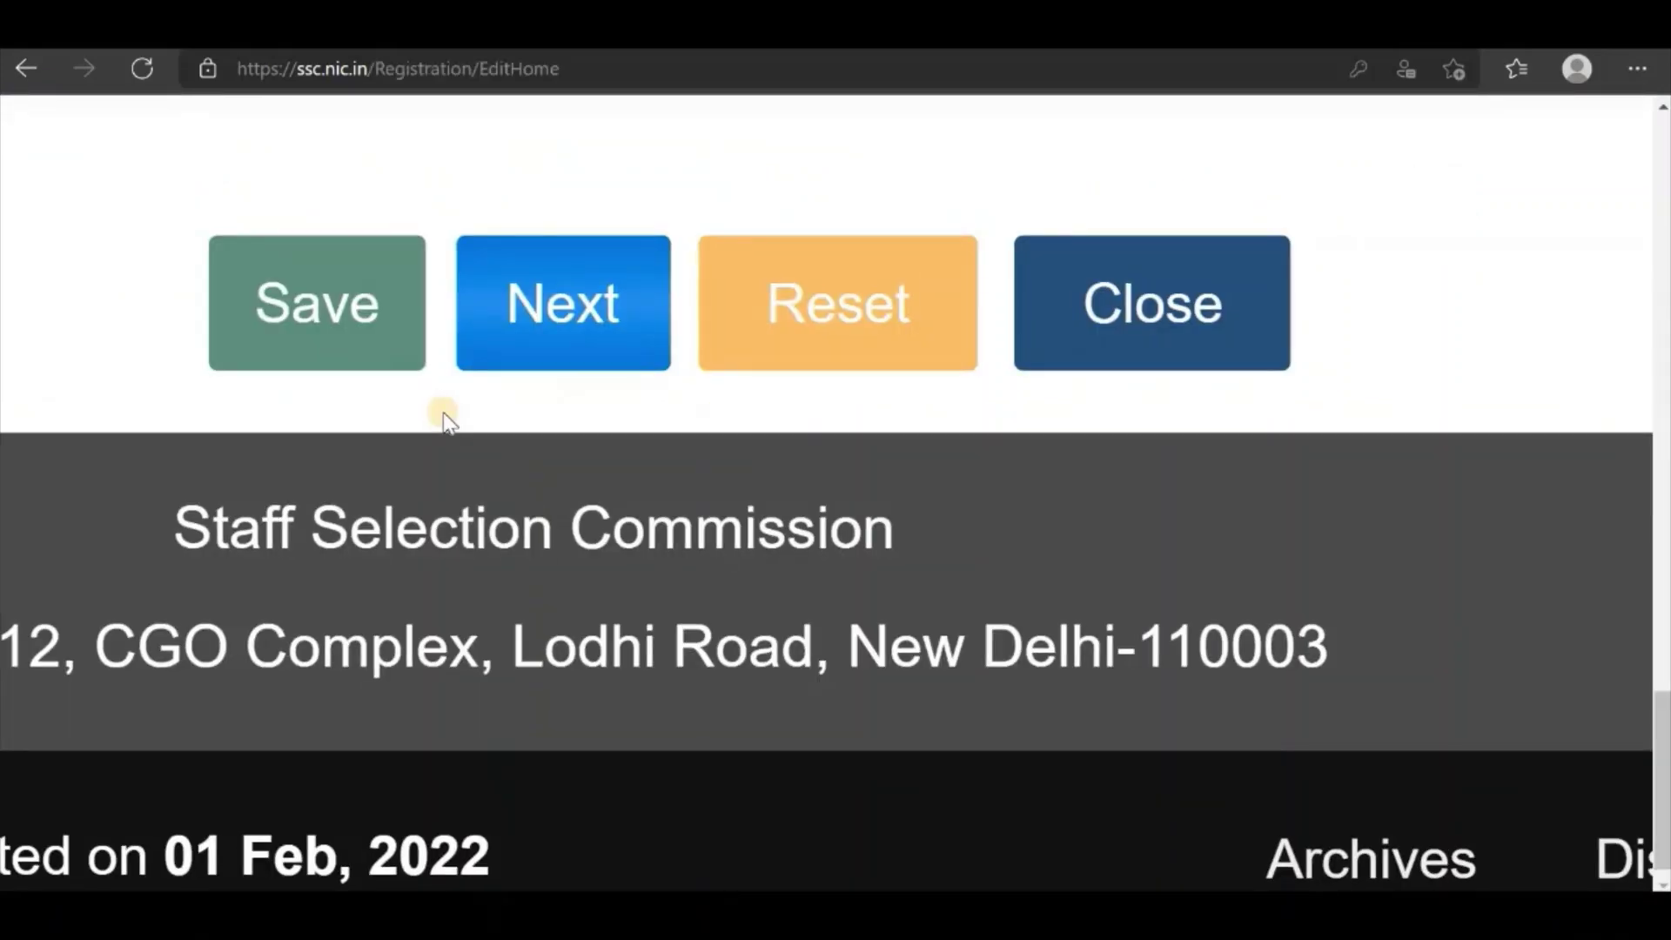
Step: Proceed to the additional and contact details and set the nationality to Citizen of India
left_click(568, 358)
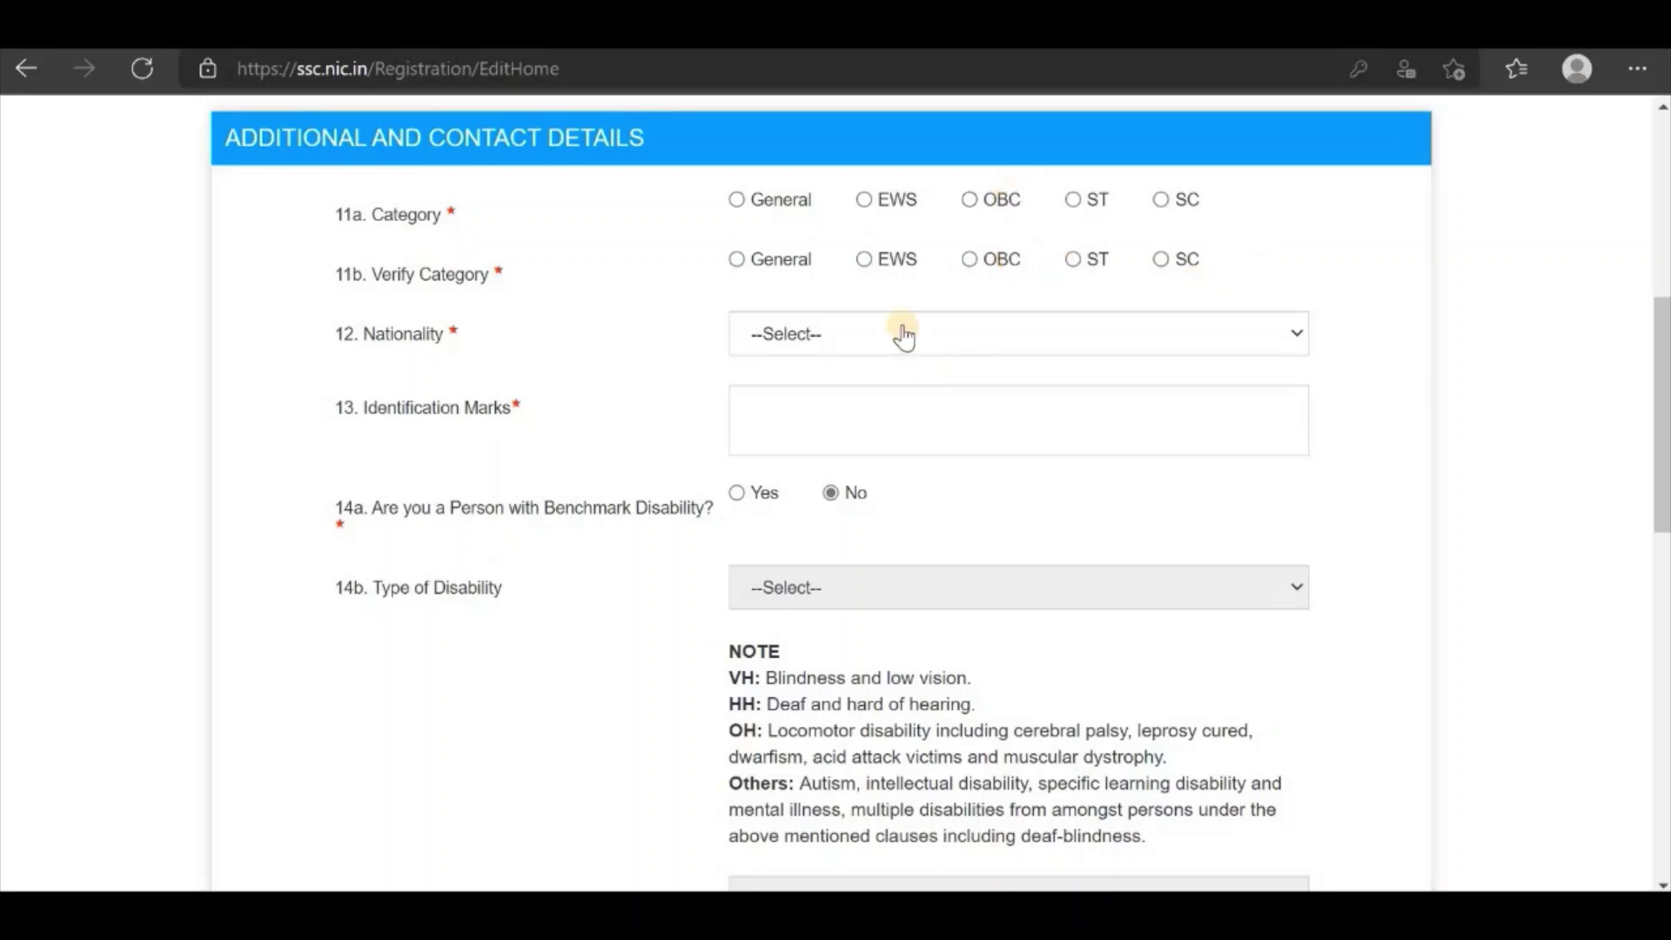
left_click(904, 335)
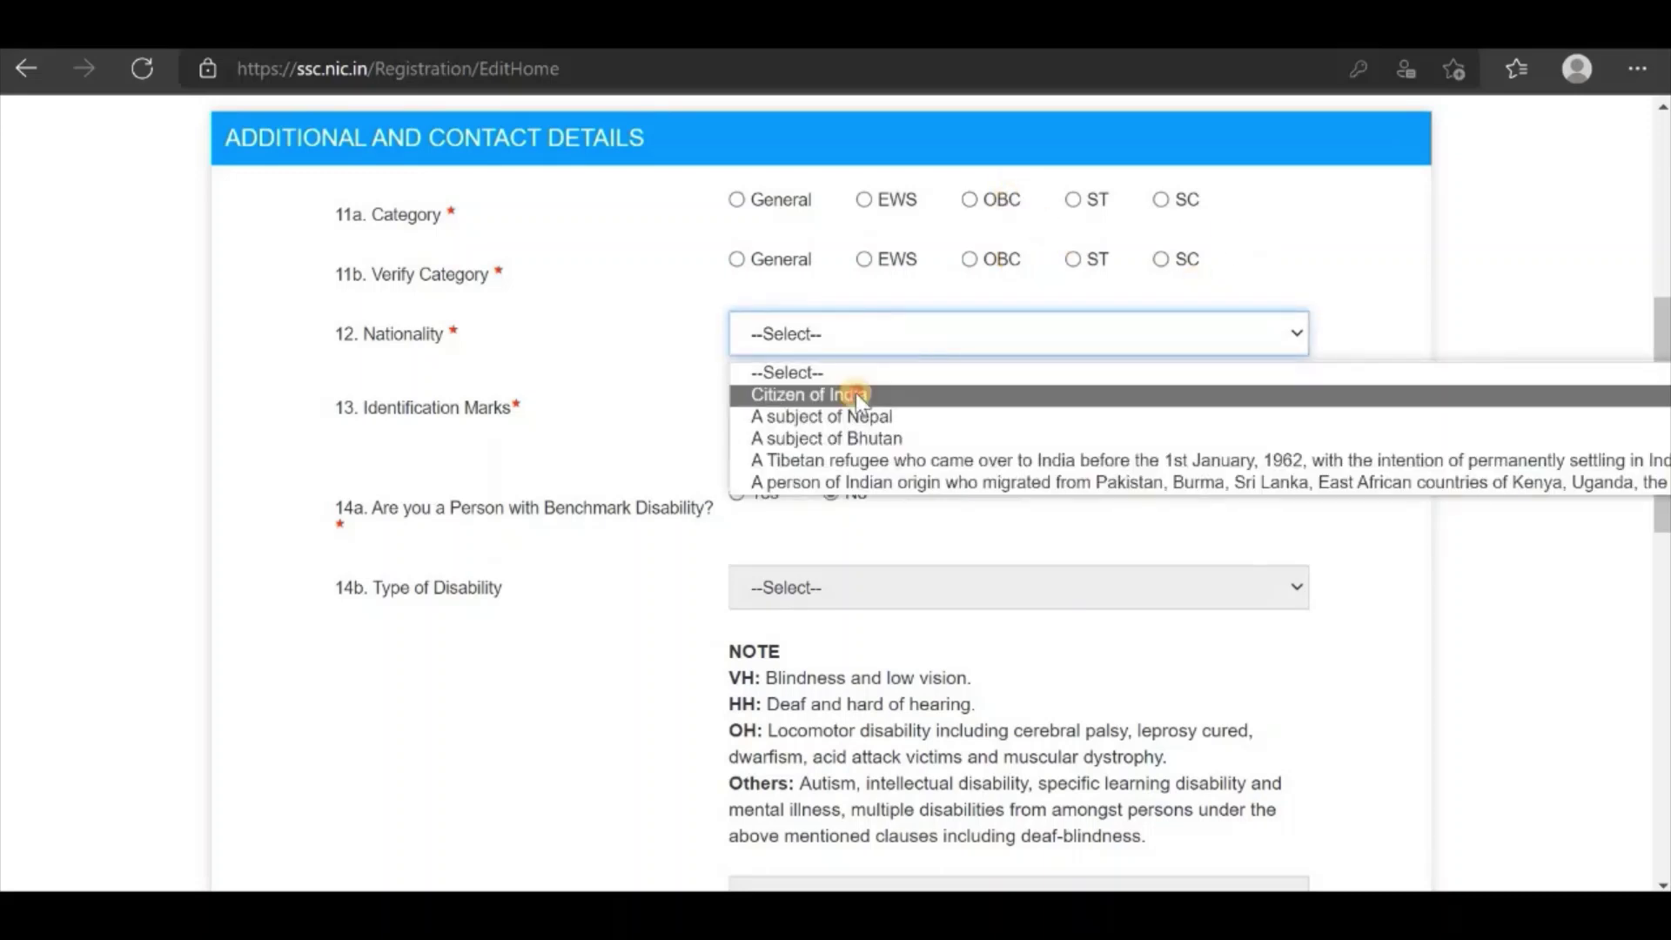
left_click(855, 391)
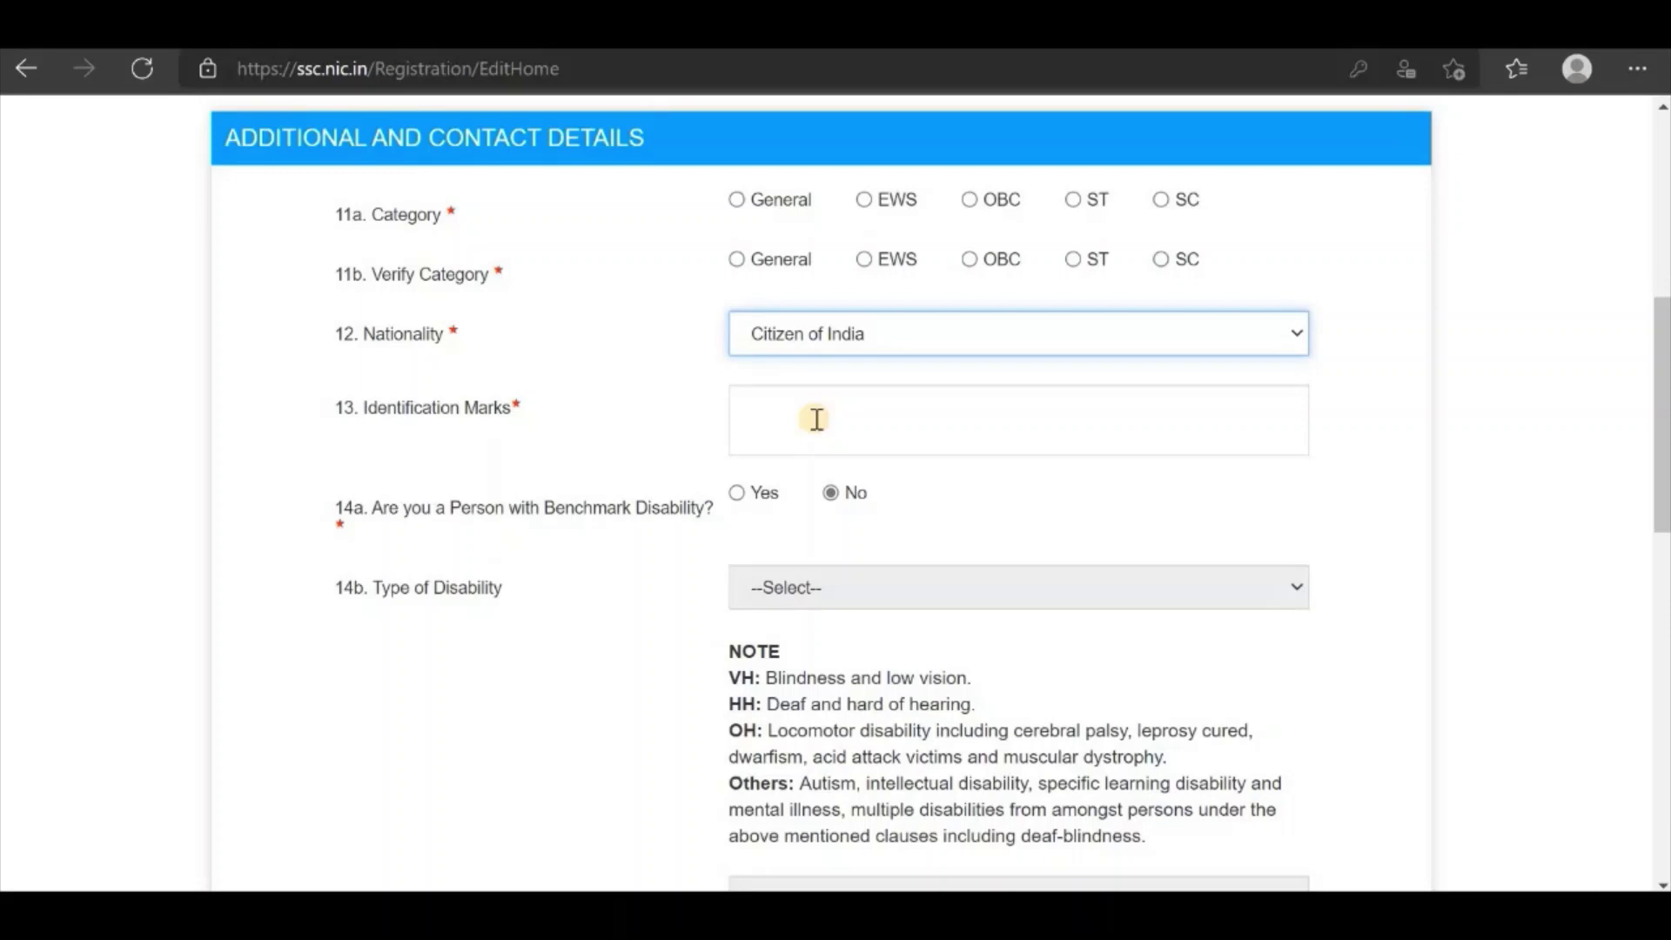
Step: View the disability type options by answering Yes to benchmark disability, and set the answer back to No
left_click(735, 494)
left_click(790, 600)
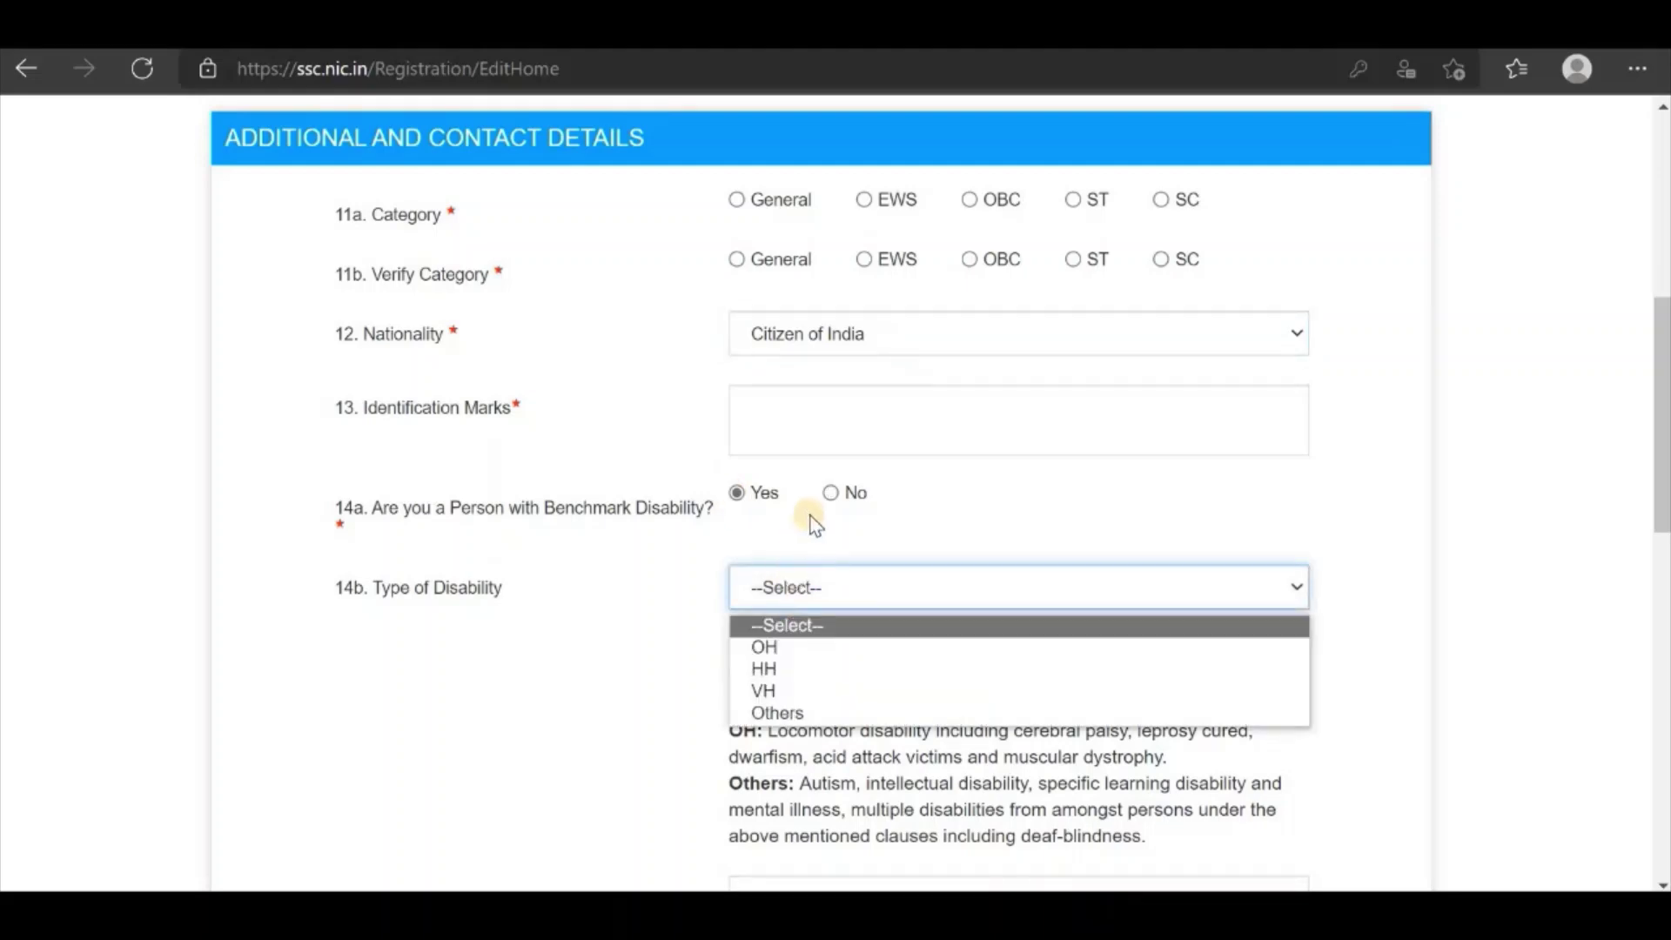
left_click(831, 493)
Step: Mark the present address as the same as the permanent address and save the additional and contact details
scroll(830, 488, "down", 8)
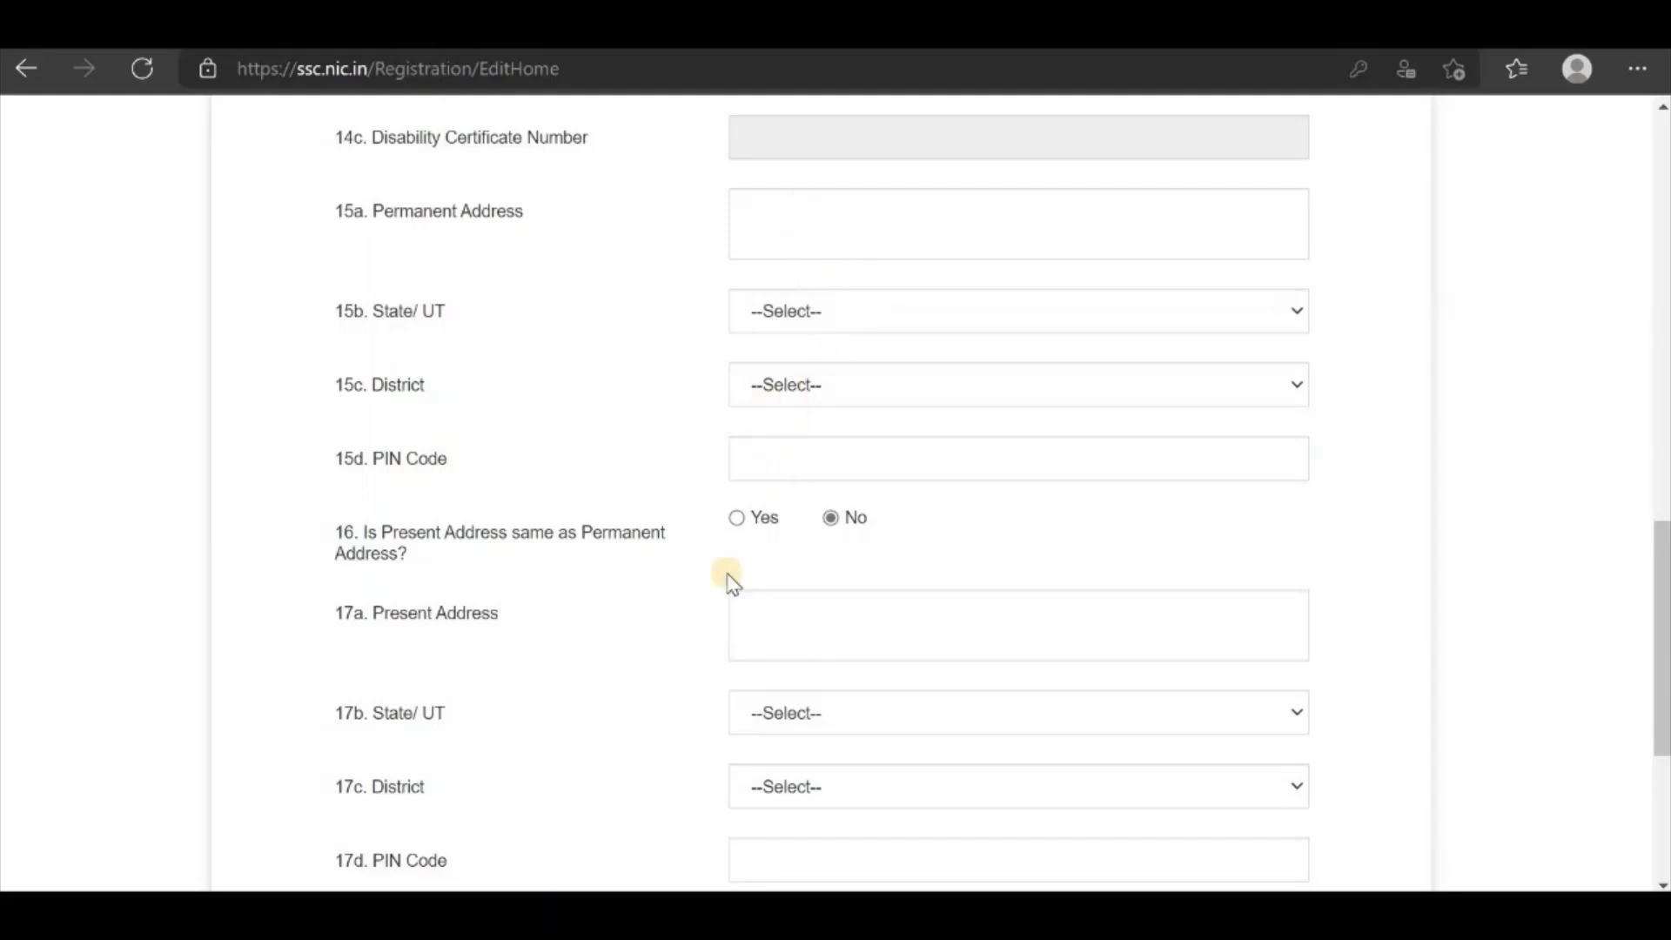
left_click(737, 520)
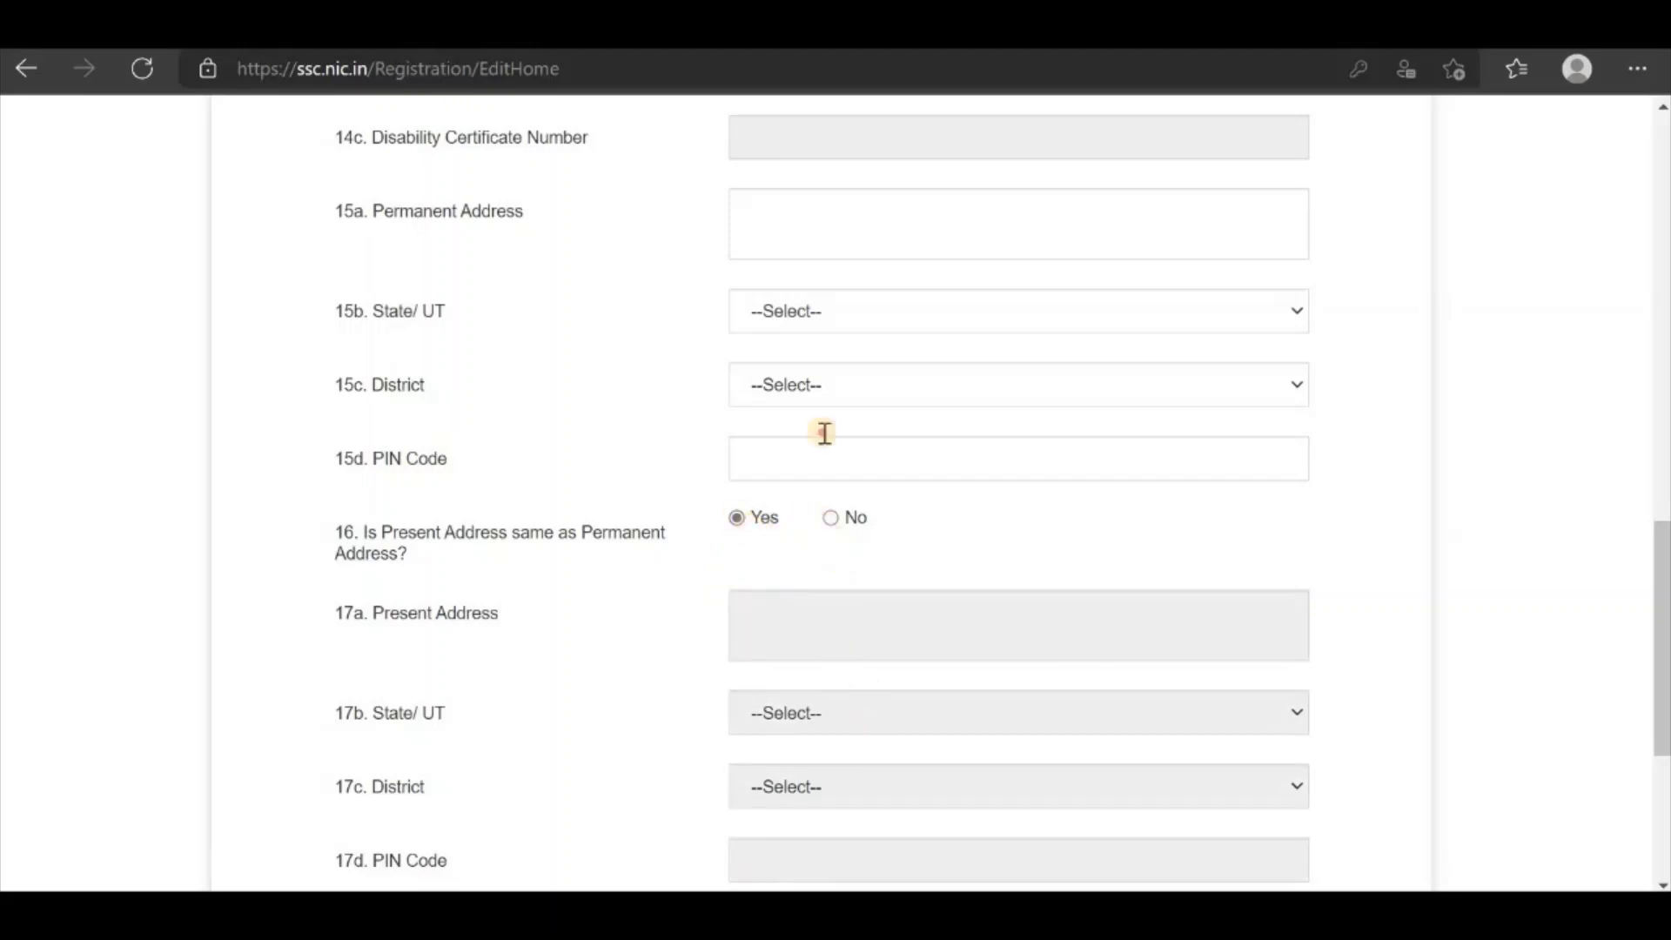
scroll(797, 700, "down", 5)
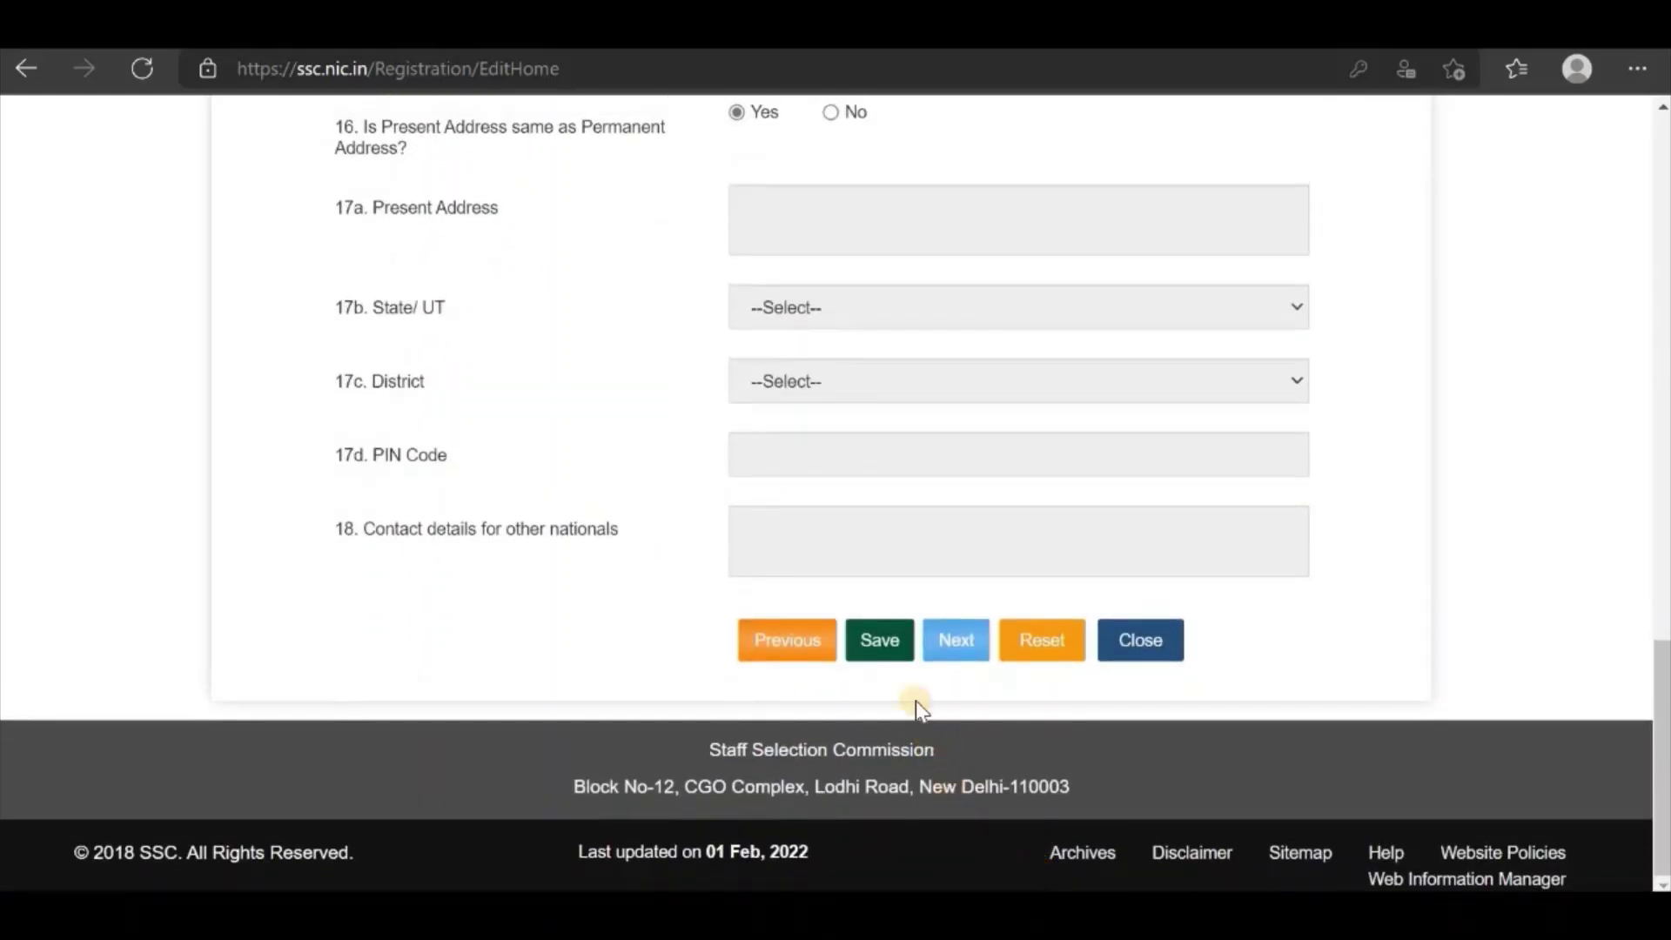
left_click(889, 653)
Step: Agree to the declaration and make the final submission of the registration, using the mobile OTP field for verification
left_click(331, 568)
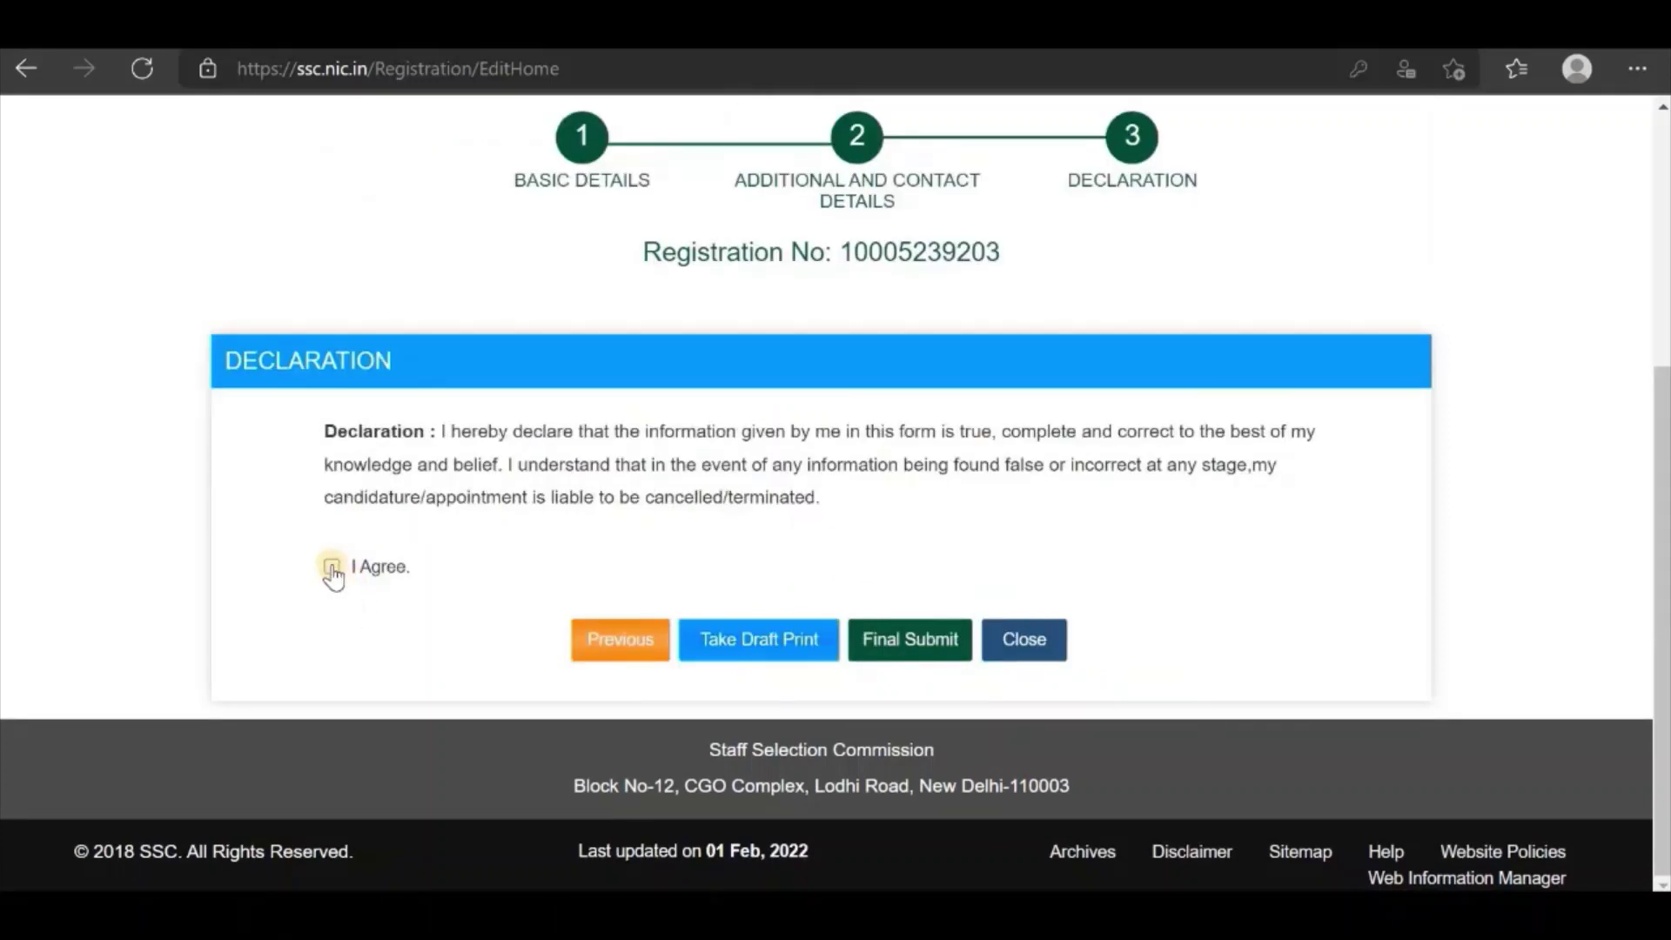
left_click(926, 655)
left_click(888, 640)
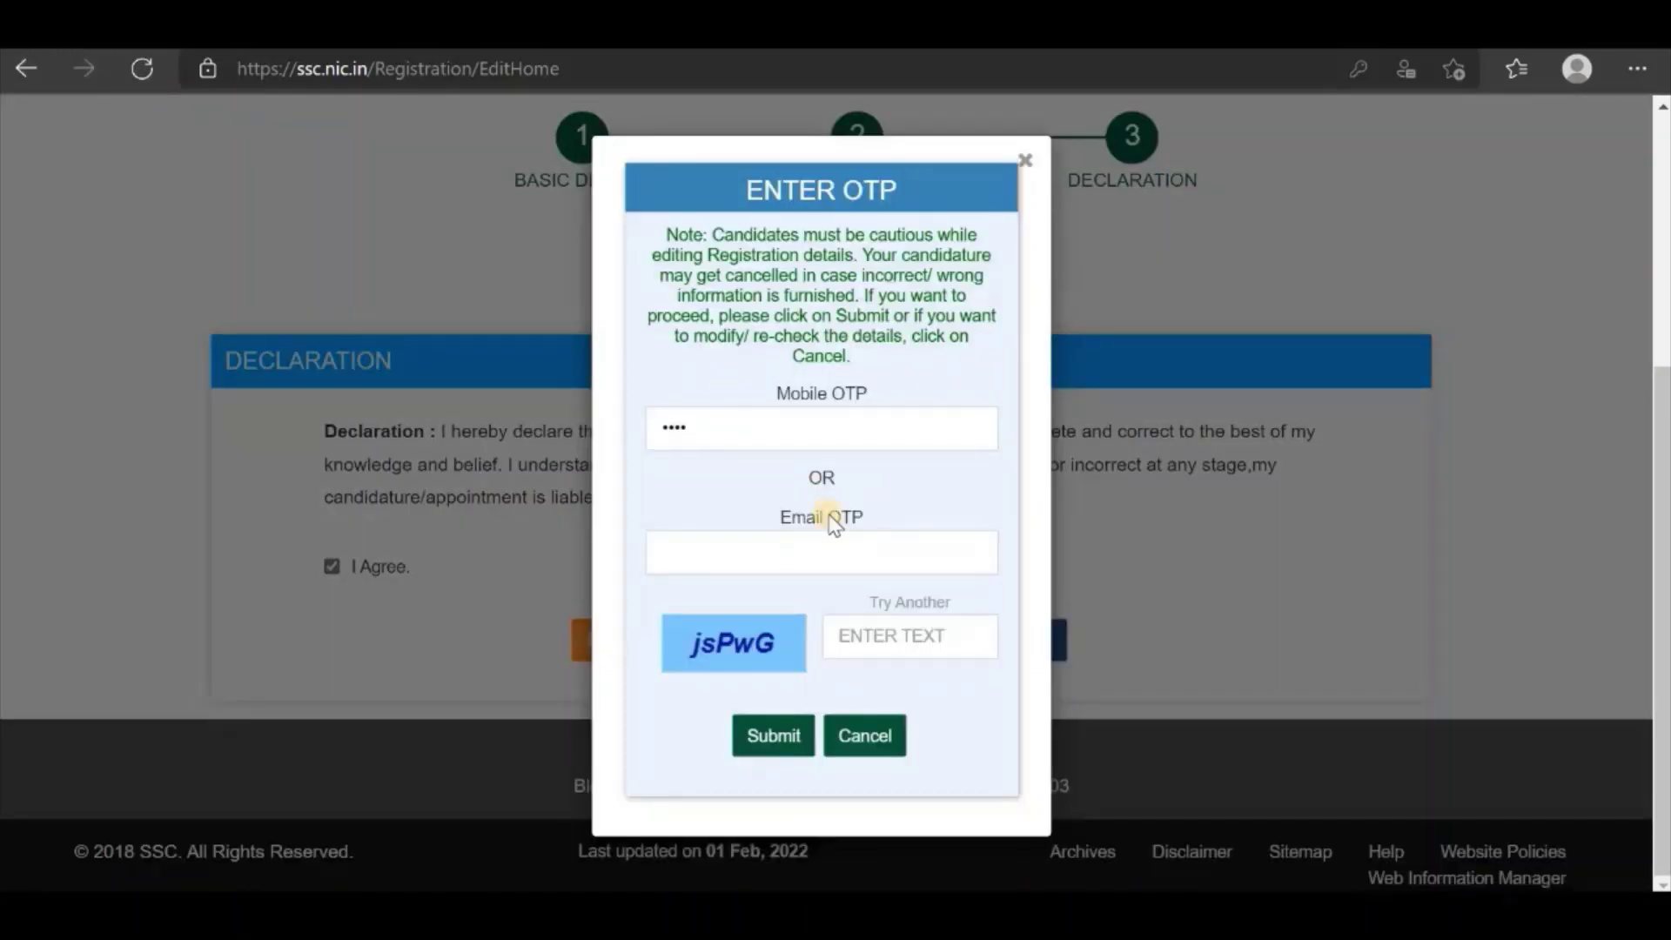
left_click(818, 438)
left_click(891, 526)
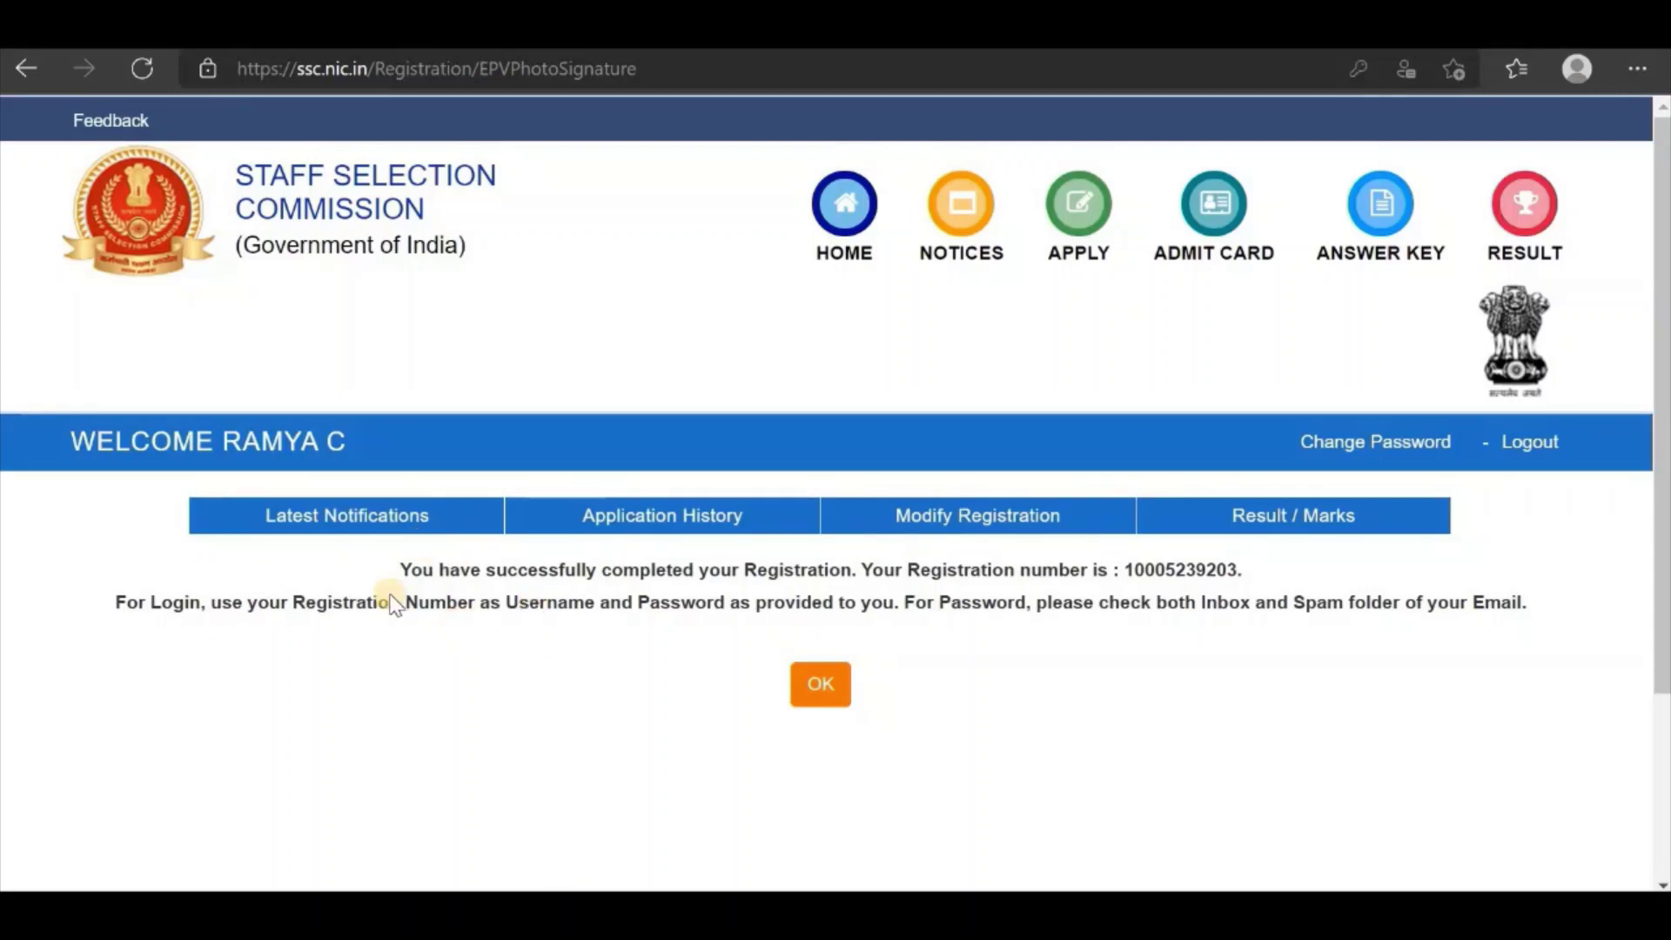
Step: Acknowledge the completed registration and start an application for the Constables (GD) Examination, 2022
left_click(829, 696)
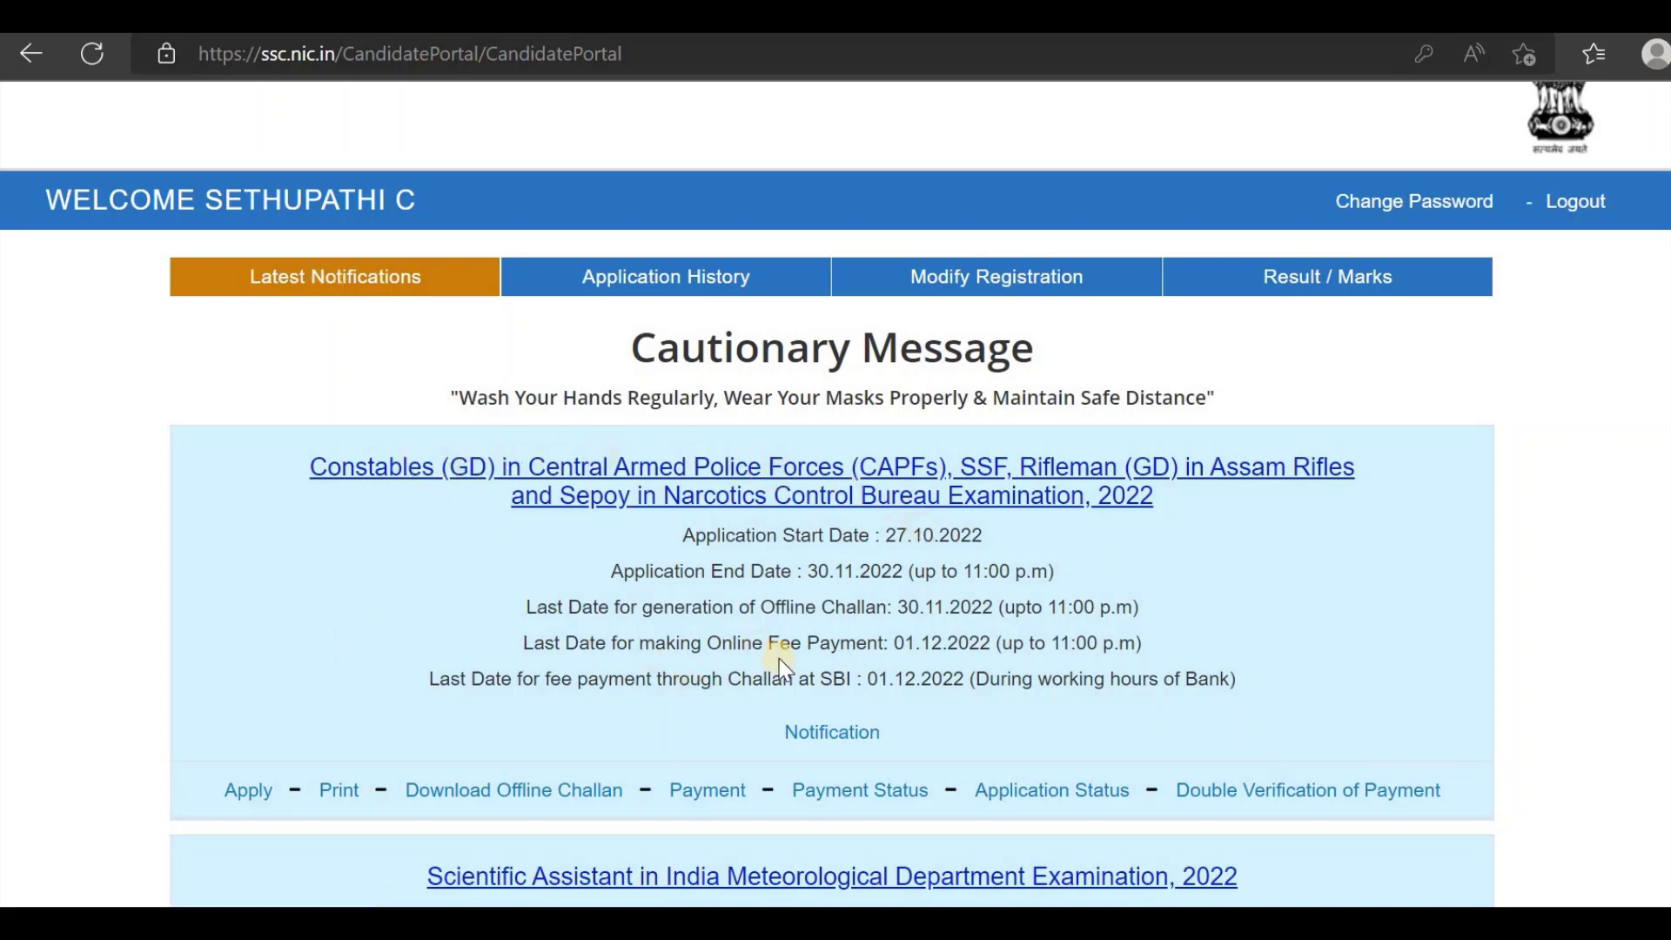
left_click(239, 799)
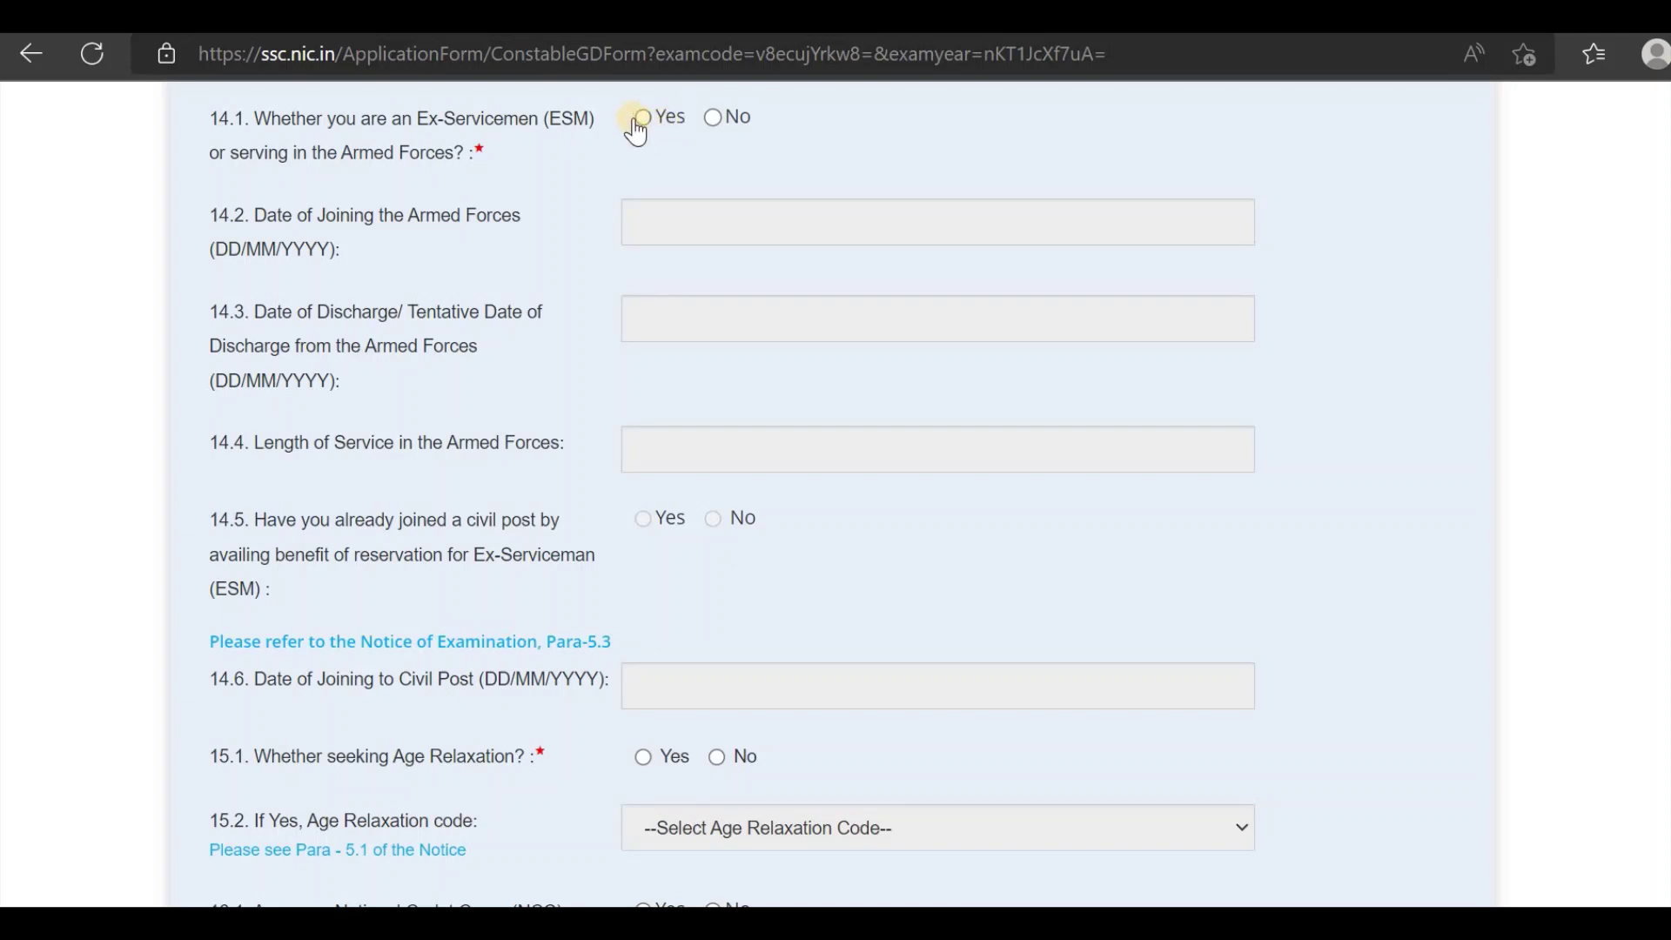
Step: Answer No to being an Ex-Serviceman or serving in the Armed Forces
left_click(713, 120)
scroll(696, 144, "down", 4)
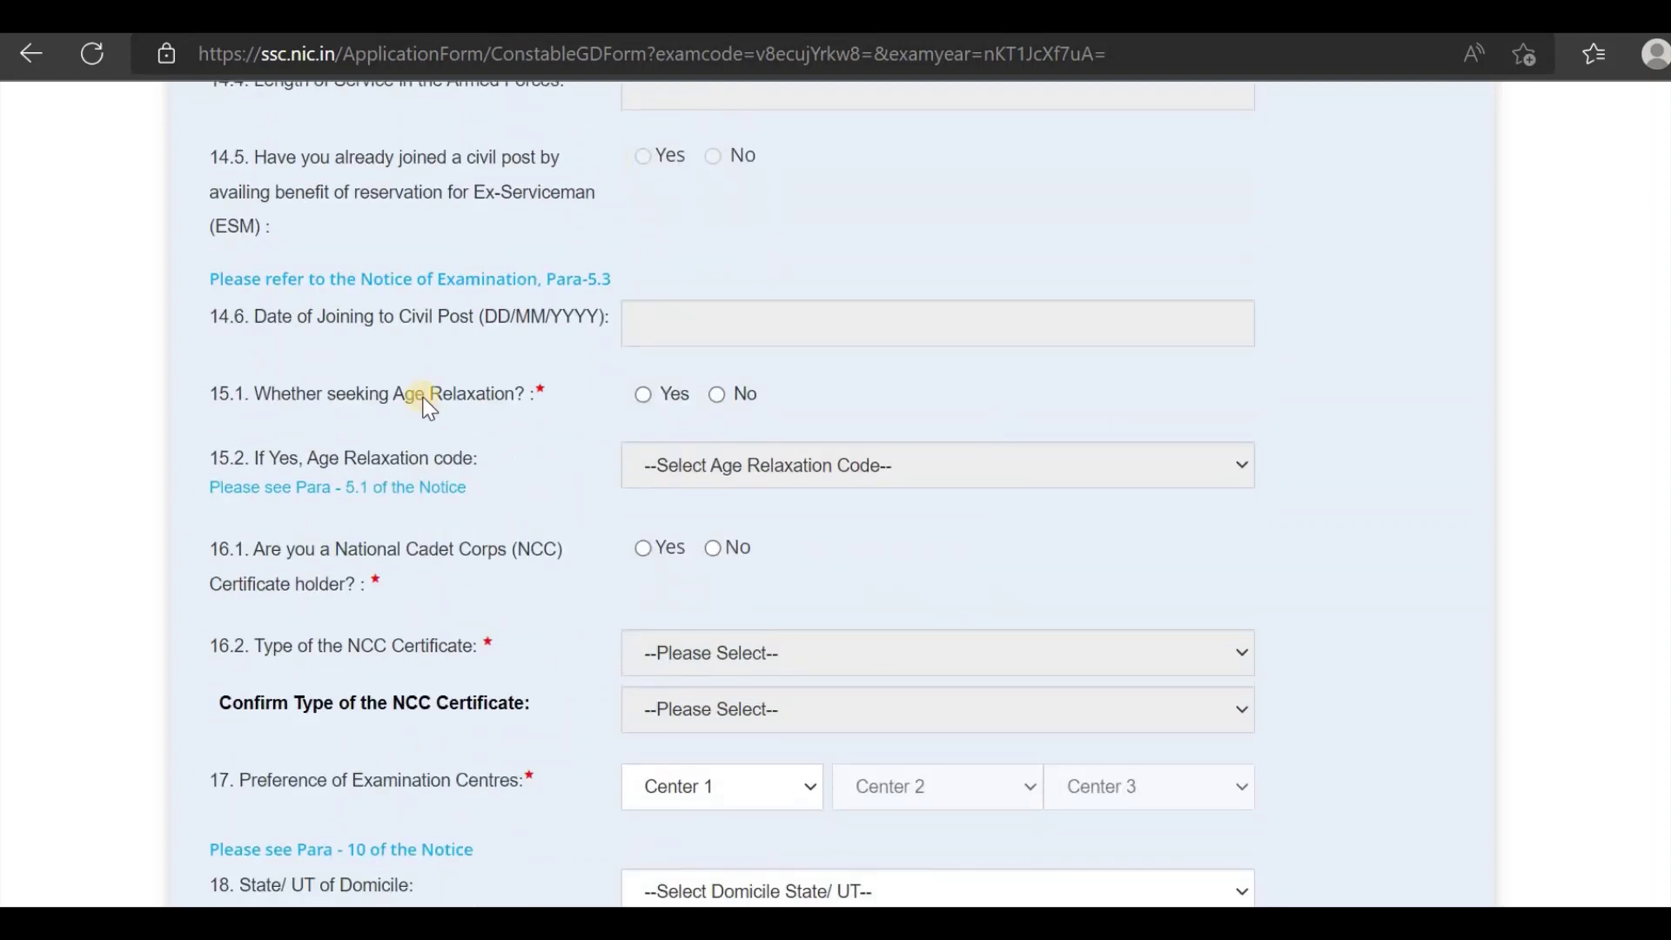
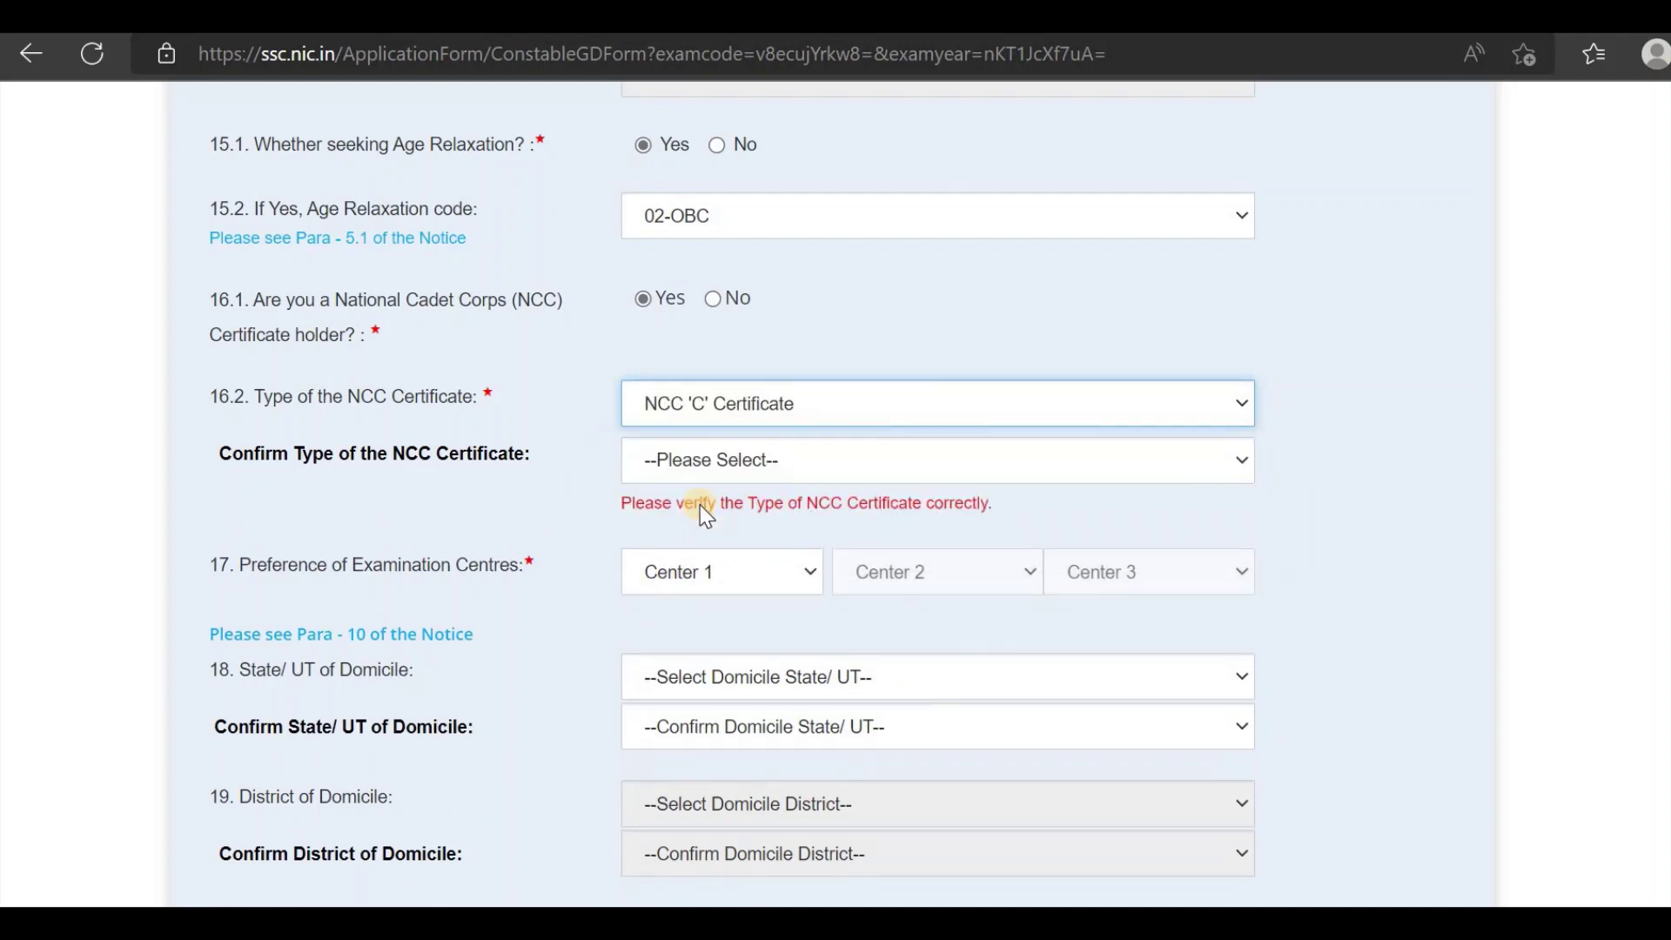
Step: Confirm the NCC certificate type as NCC 'C' Certificate, and change the NCC certificate holder answer to No
left_click(699, 475)
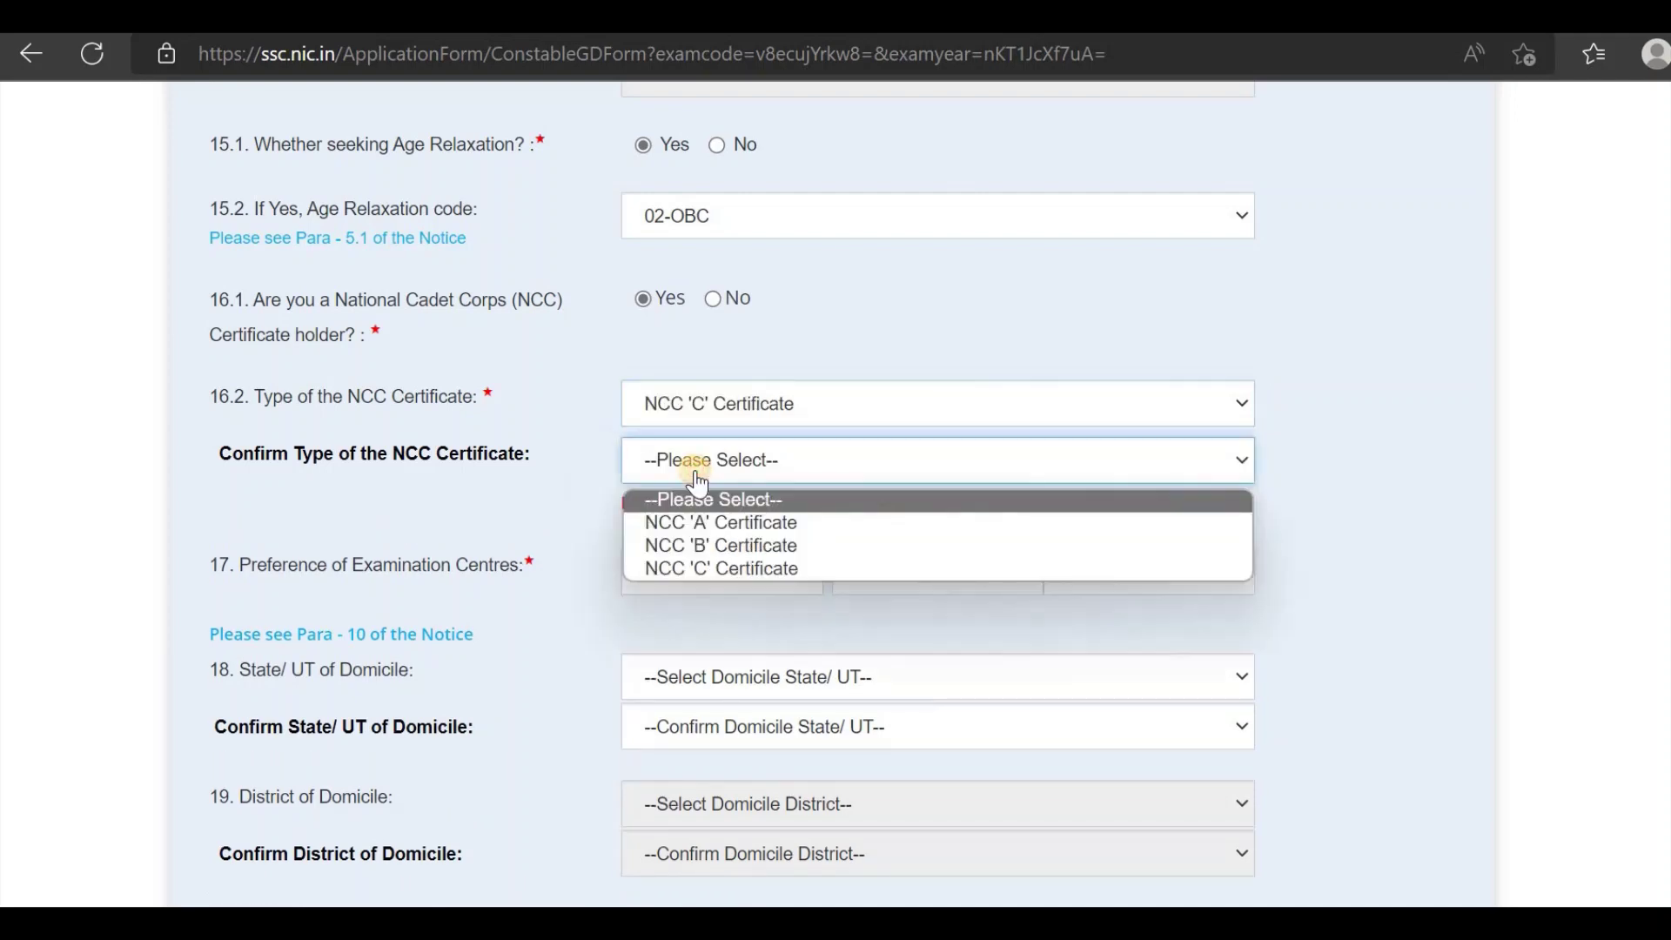
left_click(702, 548)
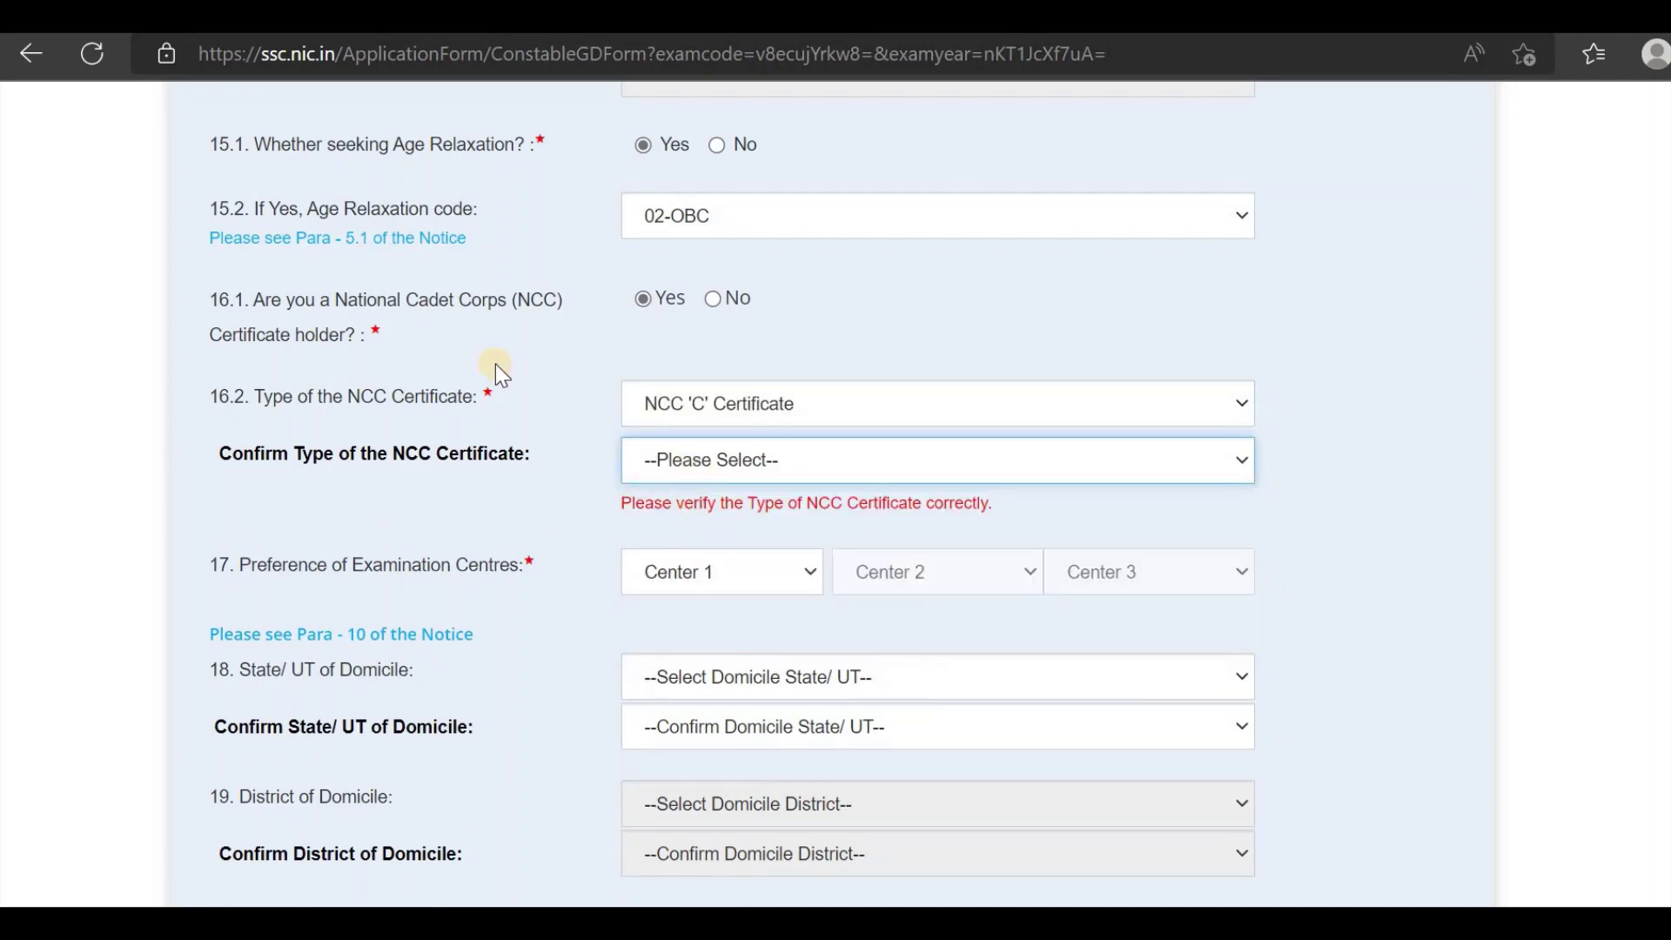
left_click(666, 461)
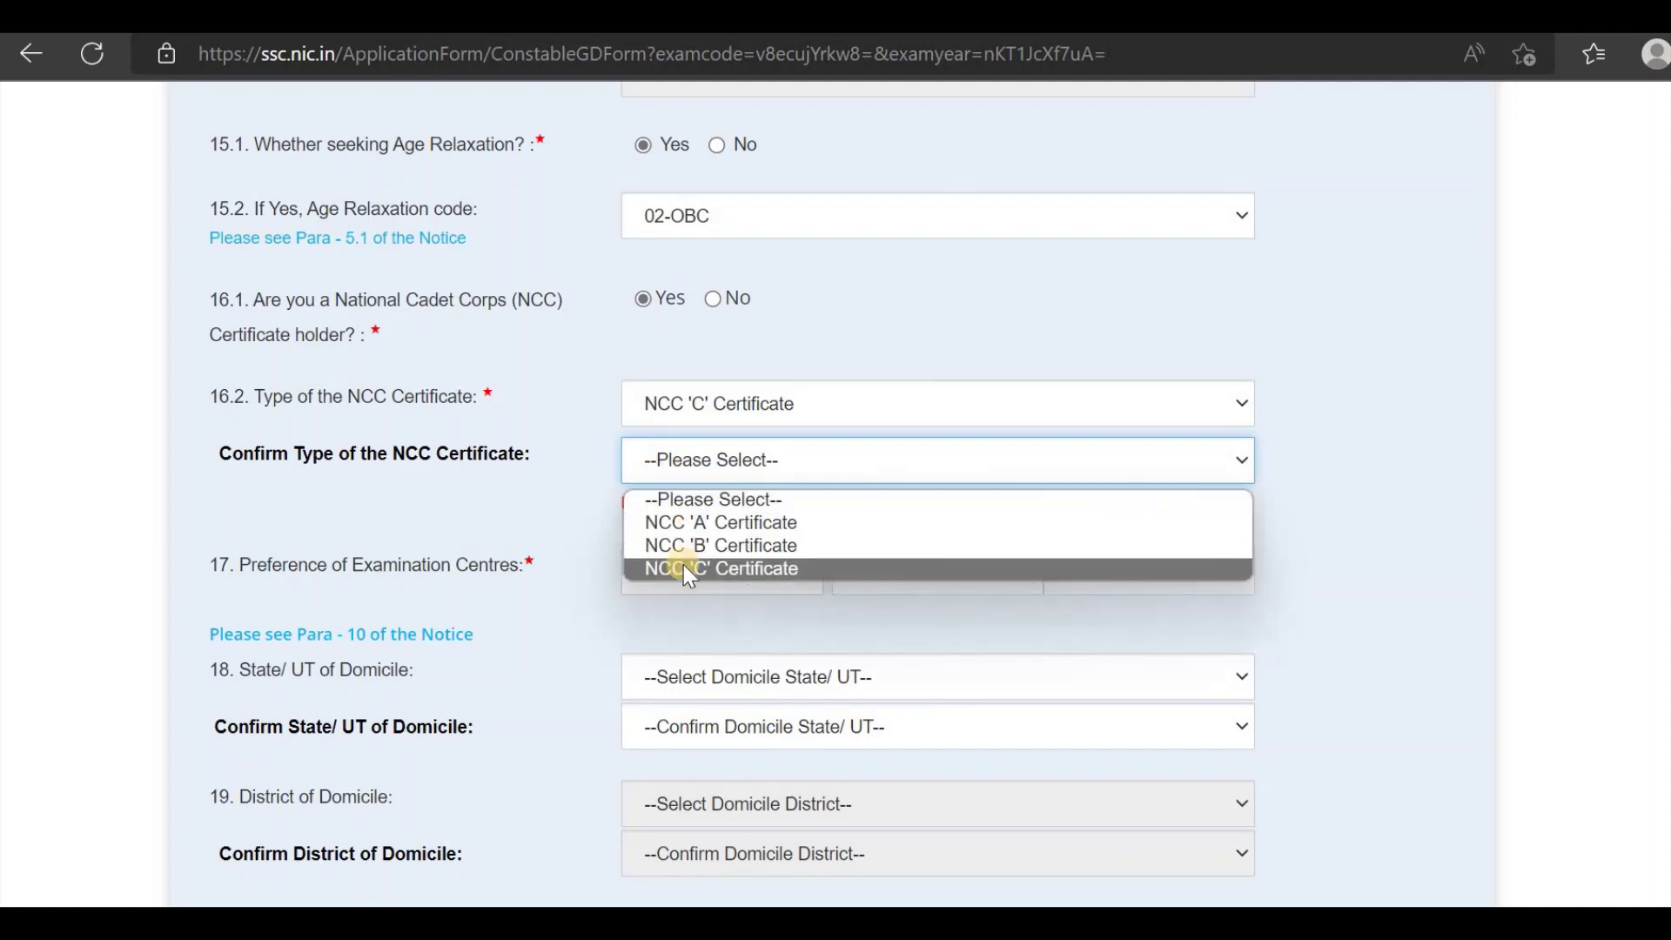
left_click(683, 566)
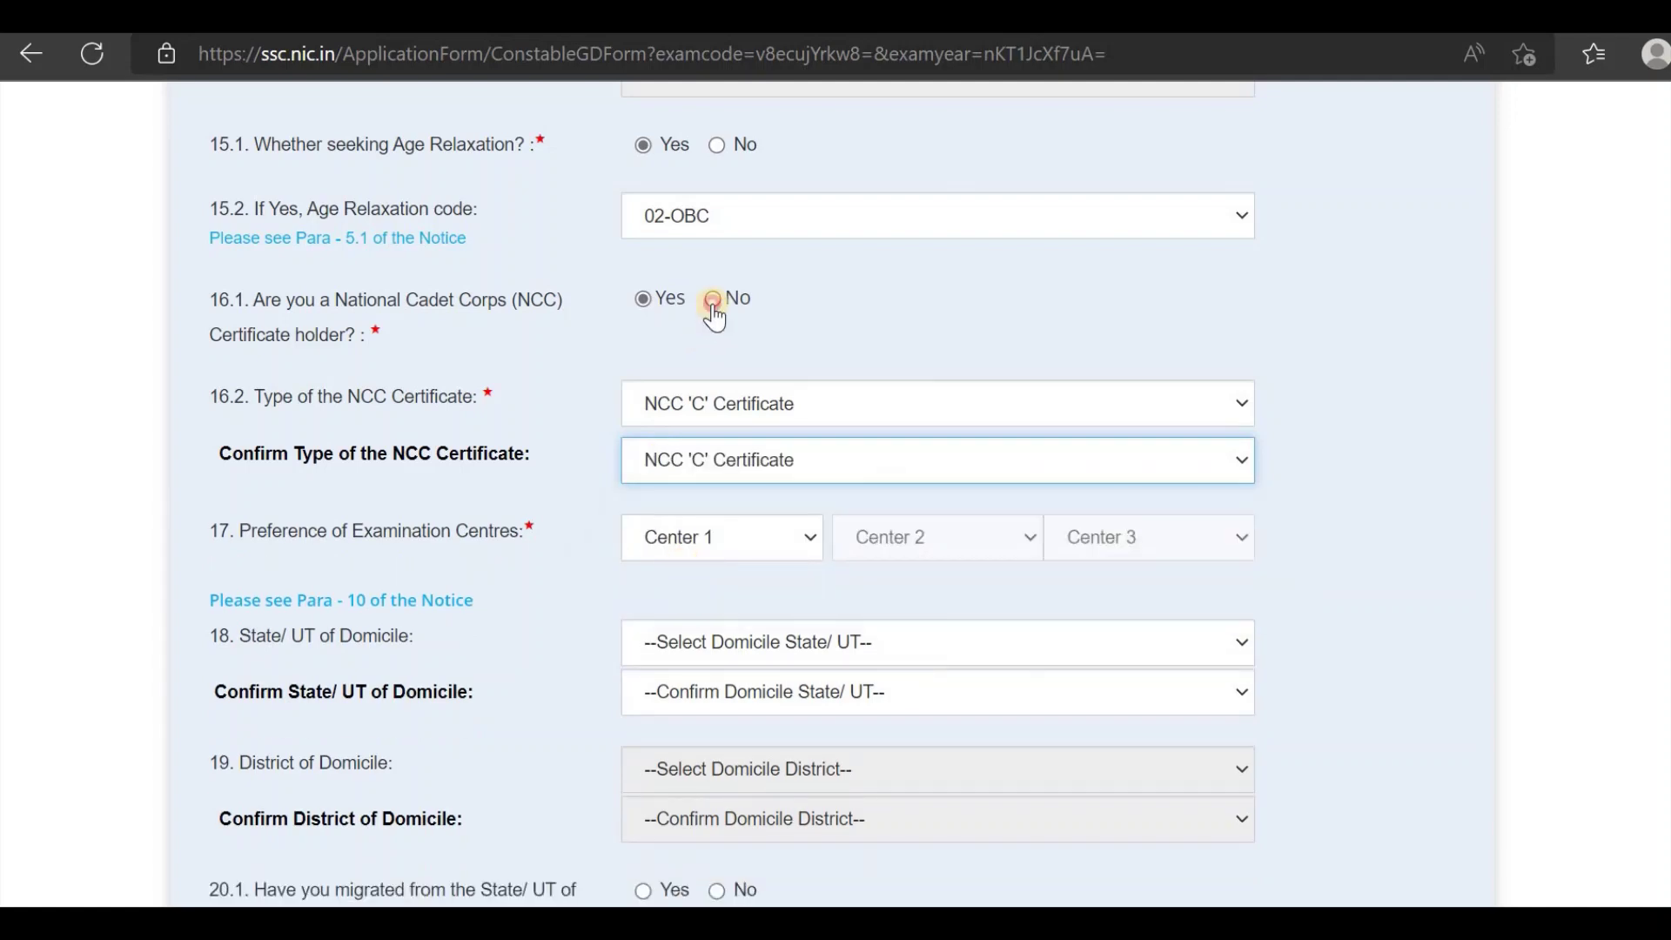
left_click(713, 301)
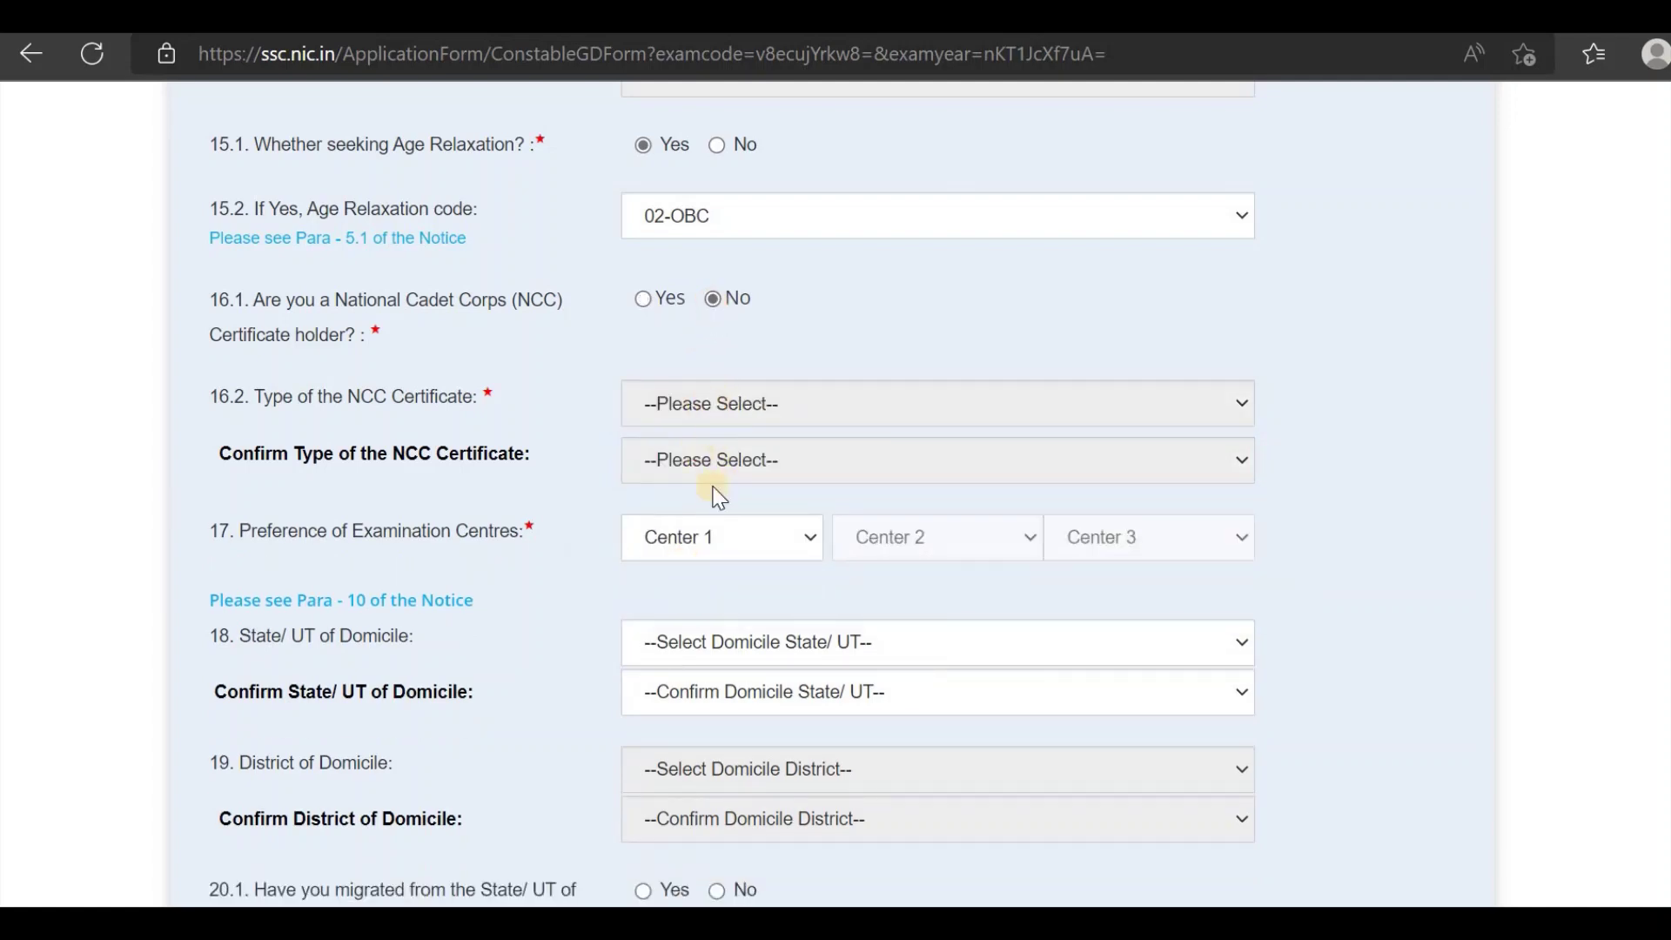
Step: Choose SR-Coimbatore(8202) as the first preference of examination centre
left_click(717, 548)
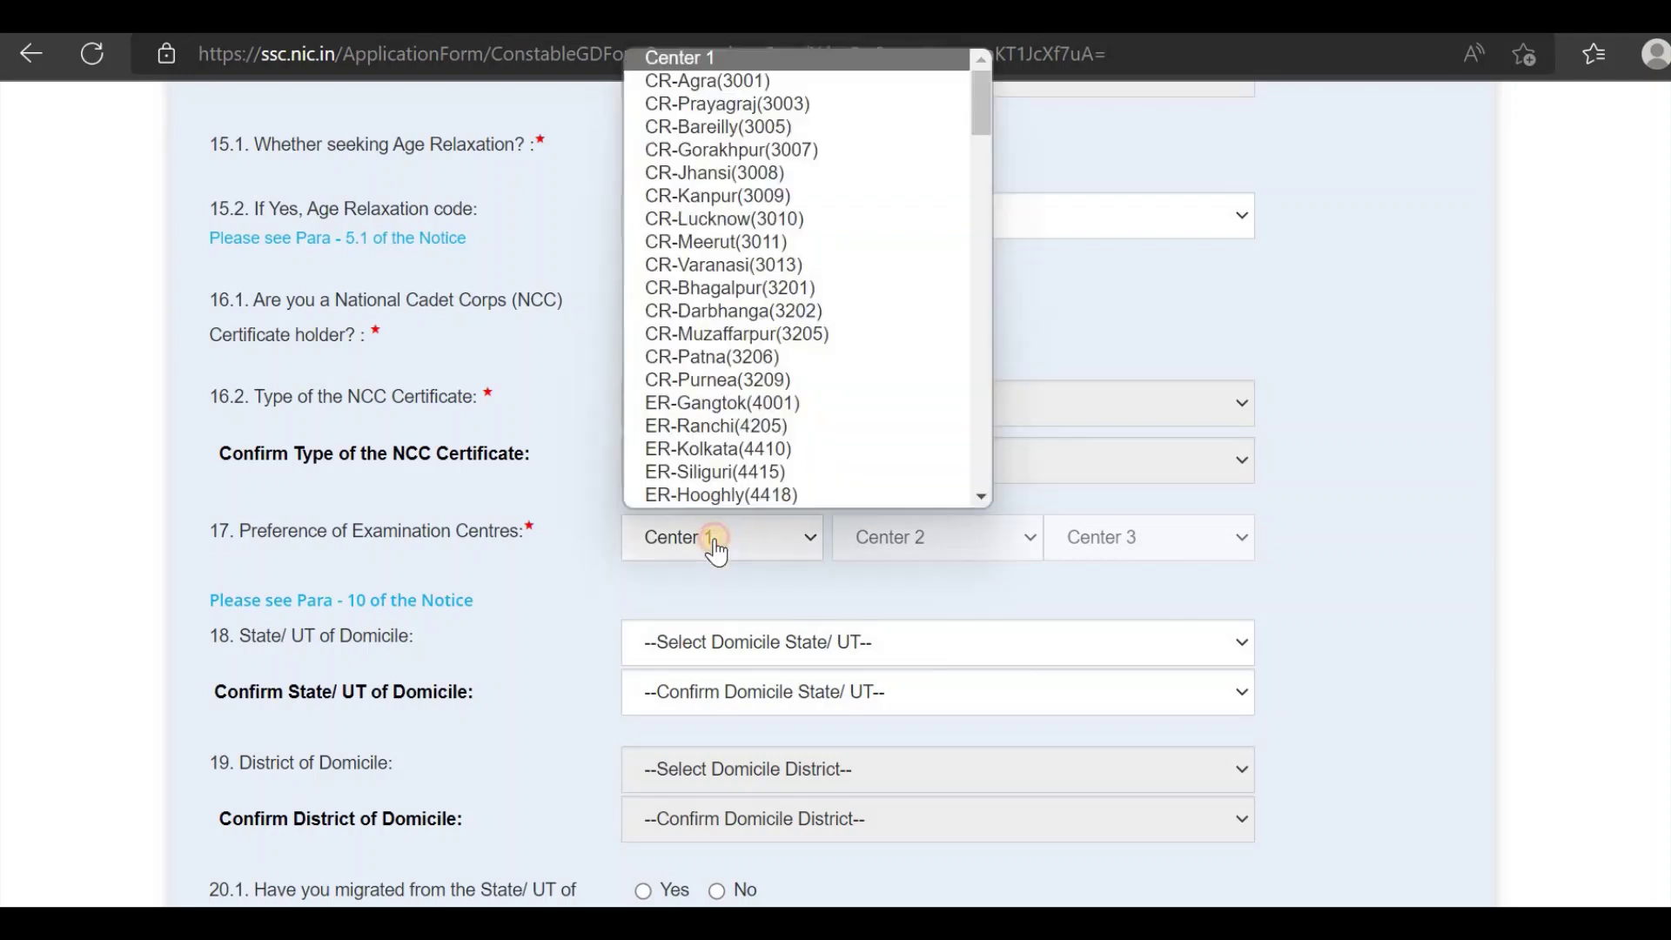
key("s")
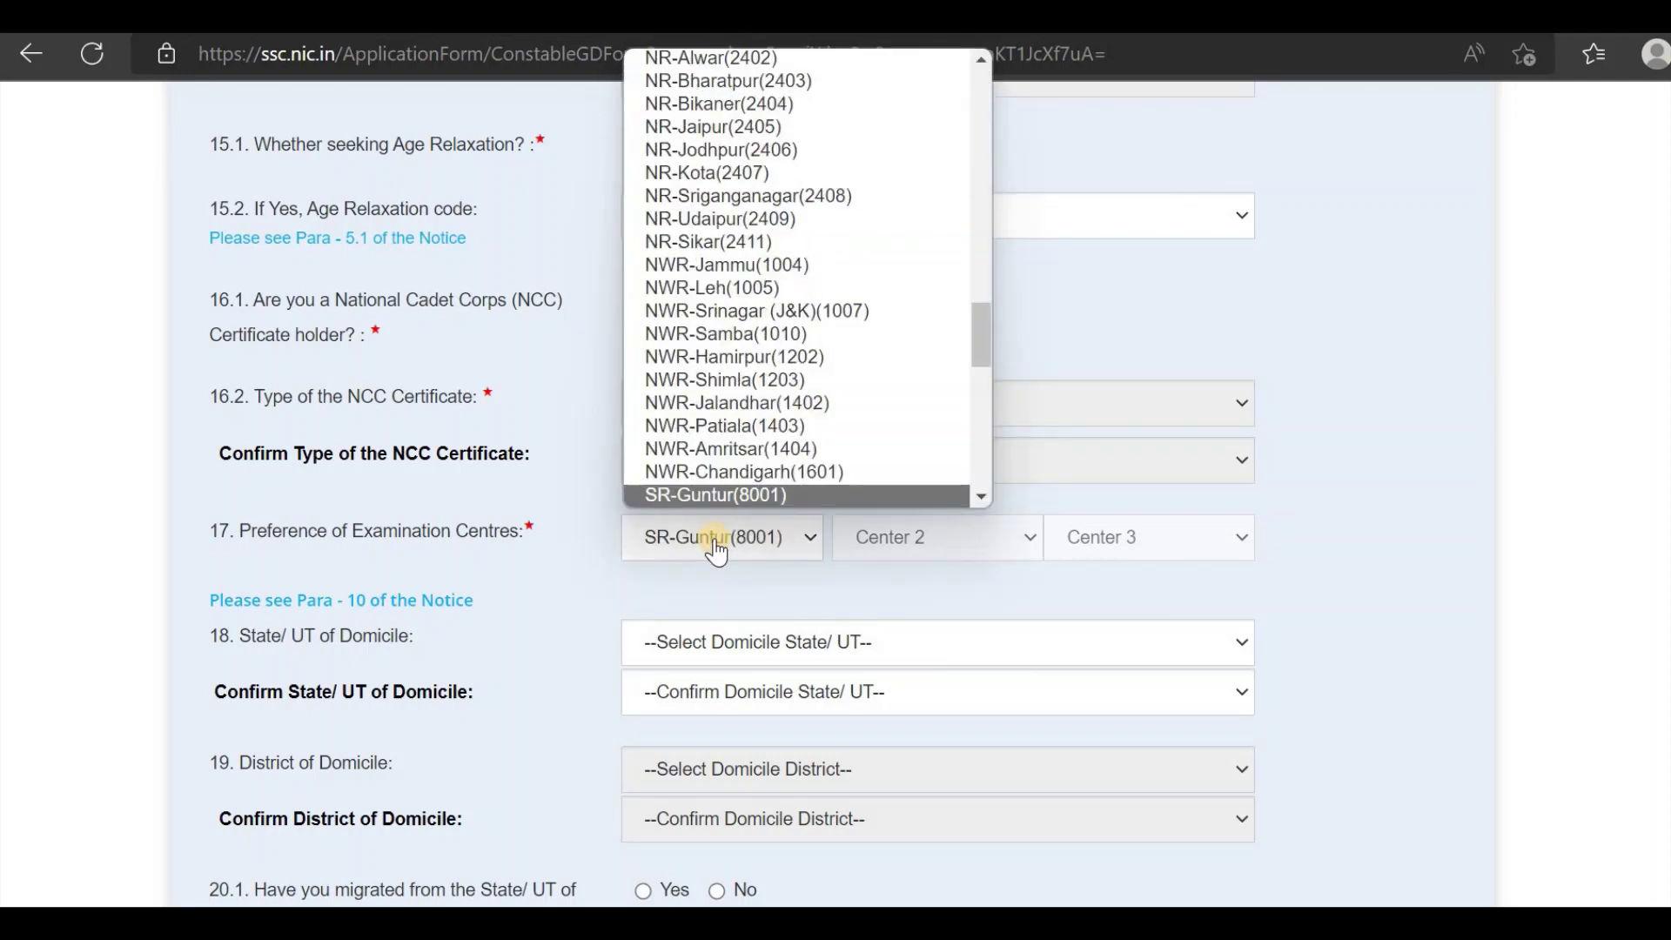
key("Down")
key("Down")
key("Down")
key("Down")
key("Down")
key("Down")
key("Down")
key("Down")
key("Down")
key("Down")
key("Down")
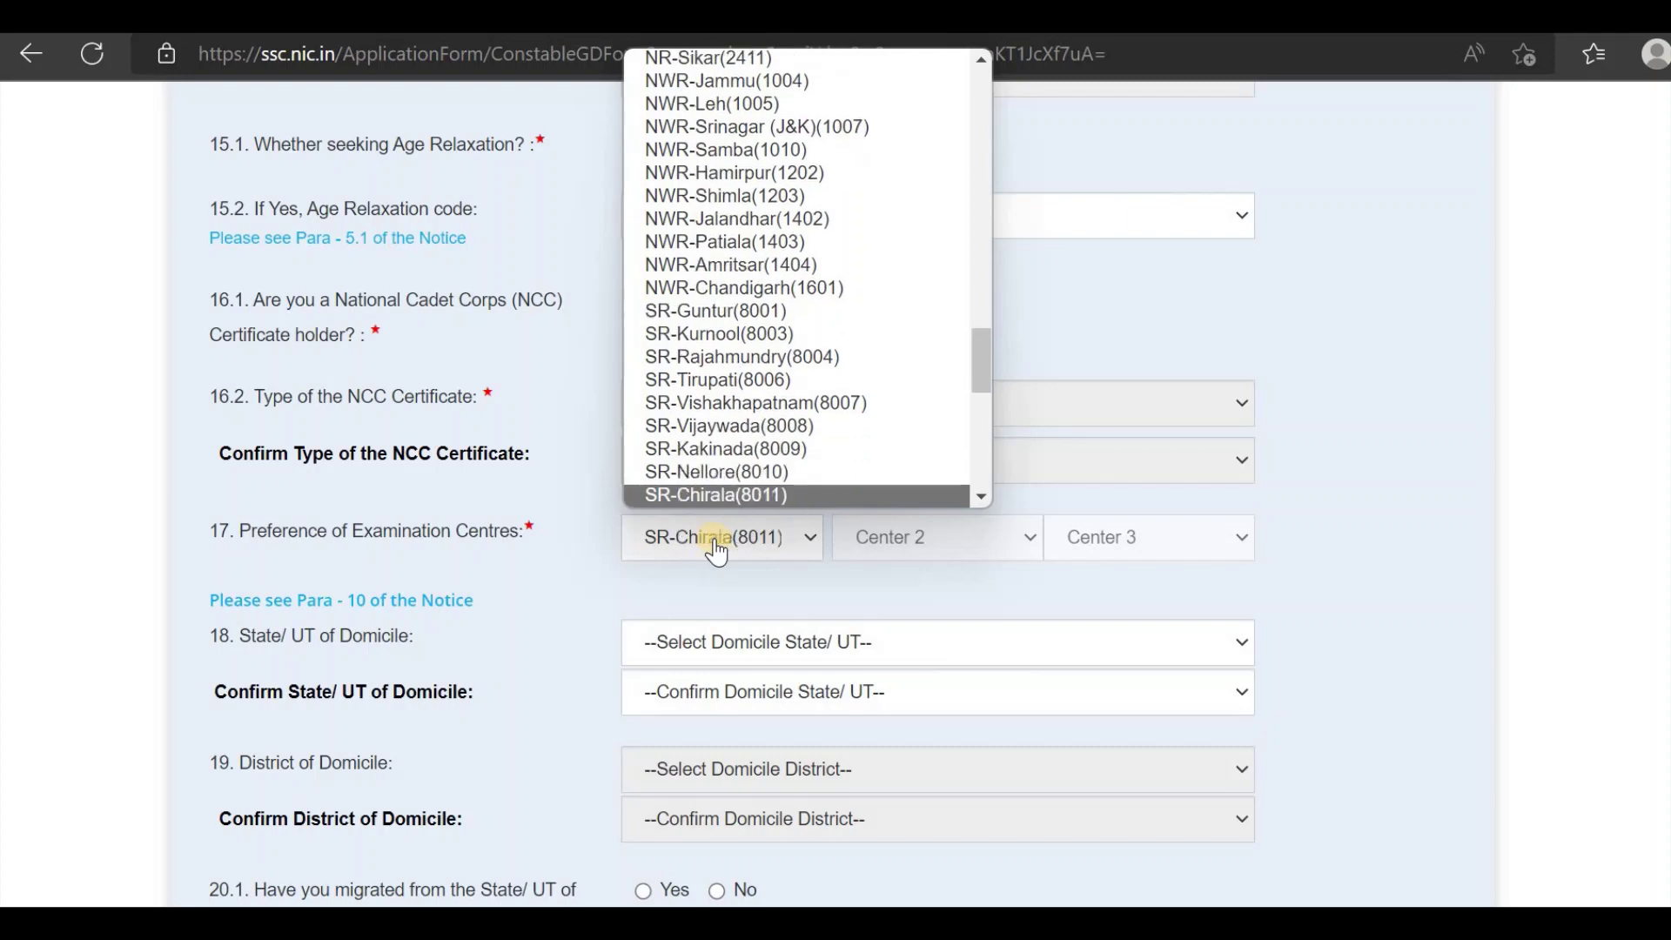
key("Down")
key("Up")
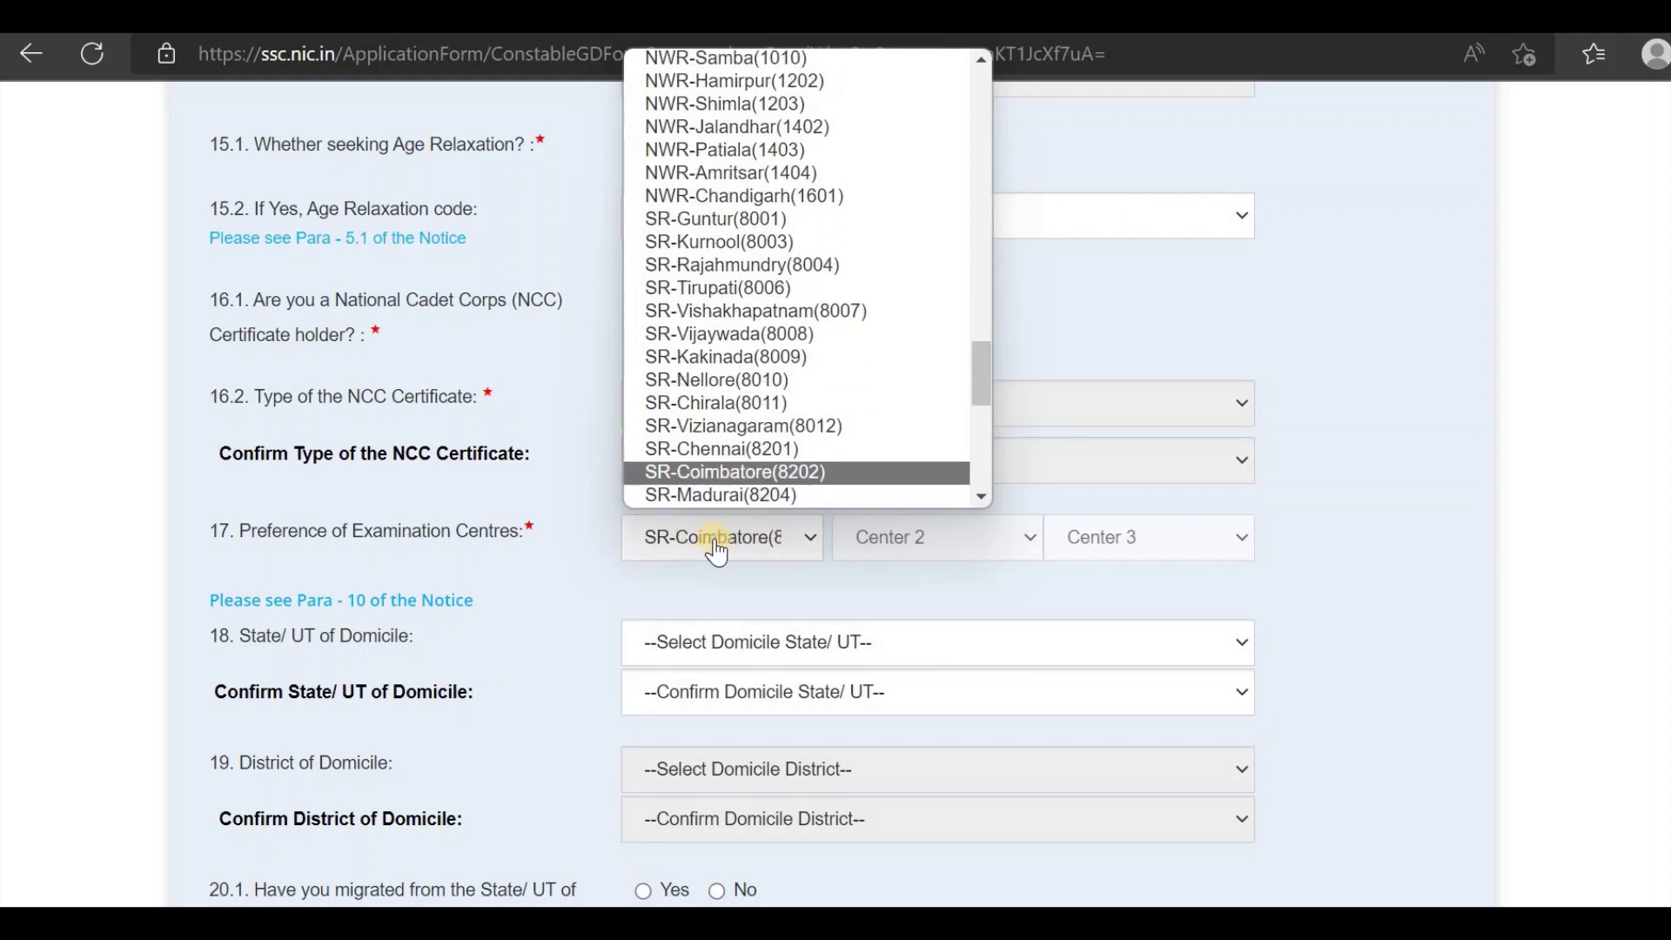
key("Down")
key("Down")
key("Down")
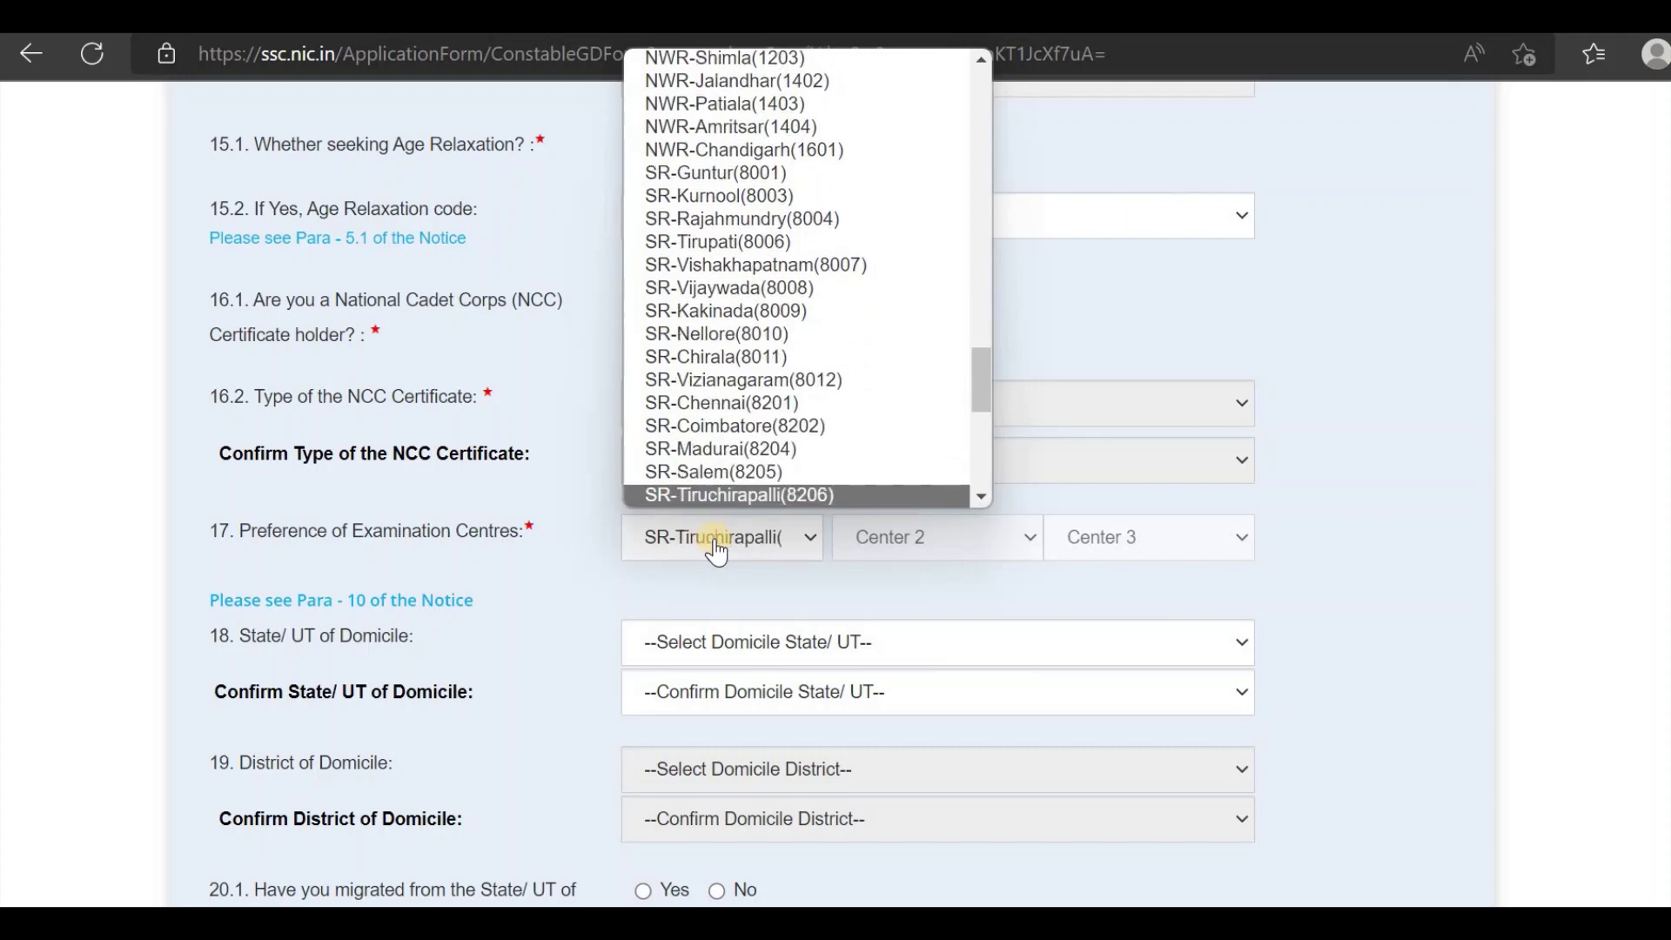
key("Down")
key("Up")
key("Up")
key("Up")
key("Up")
key("Up")
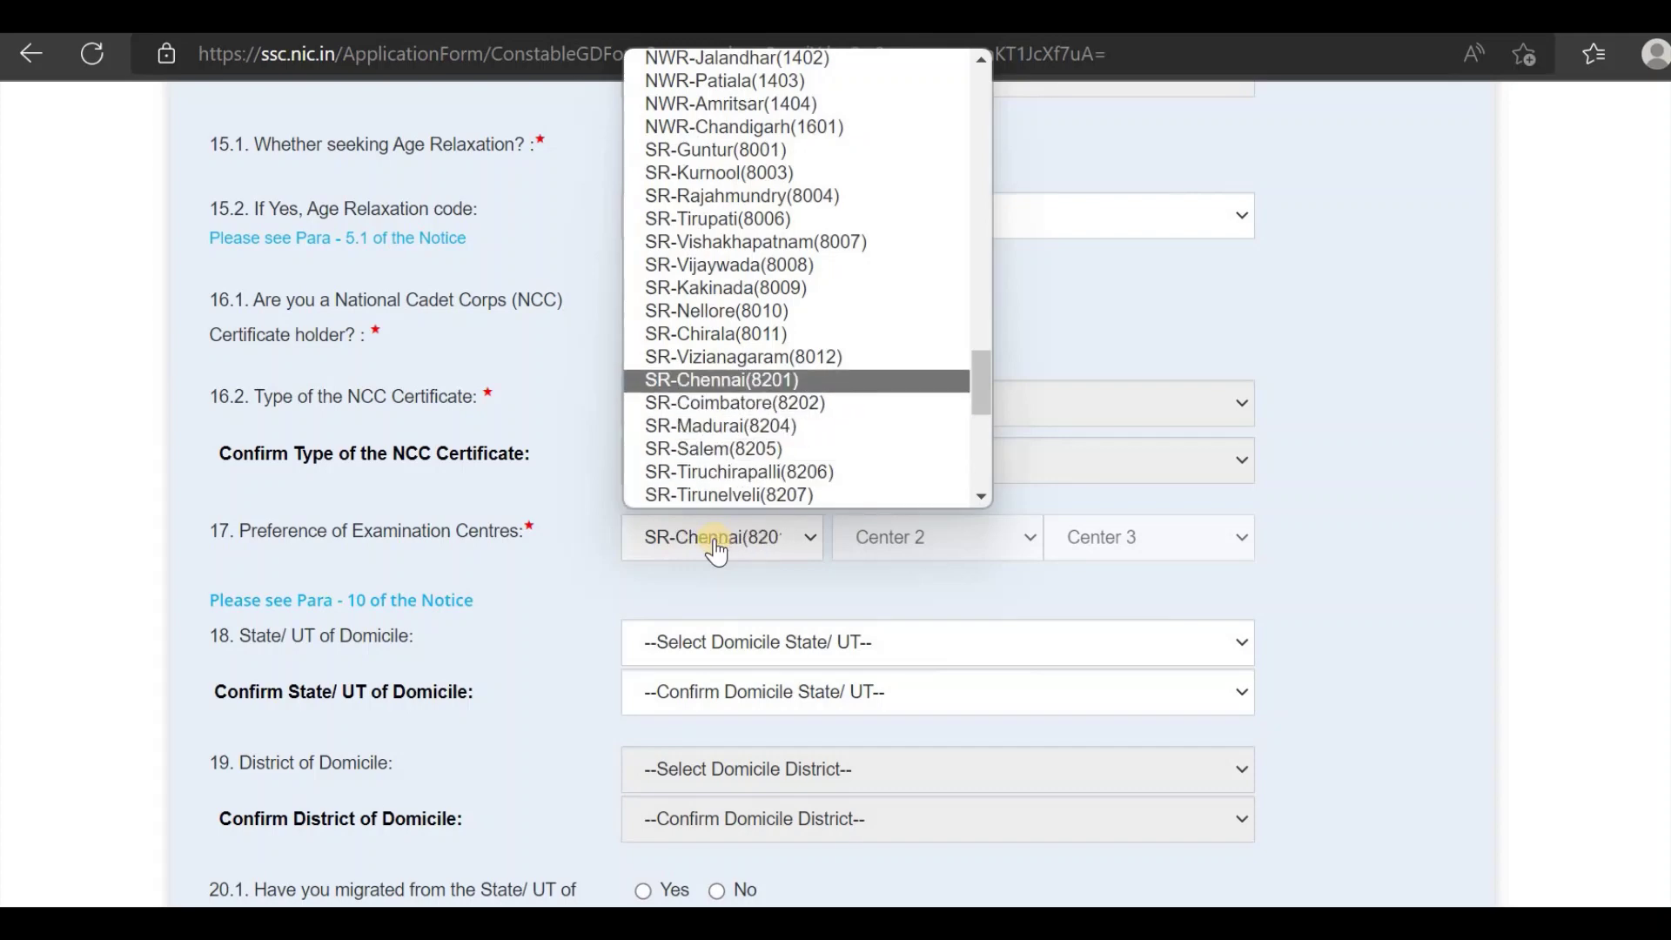
key("Down")
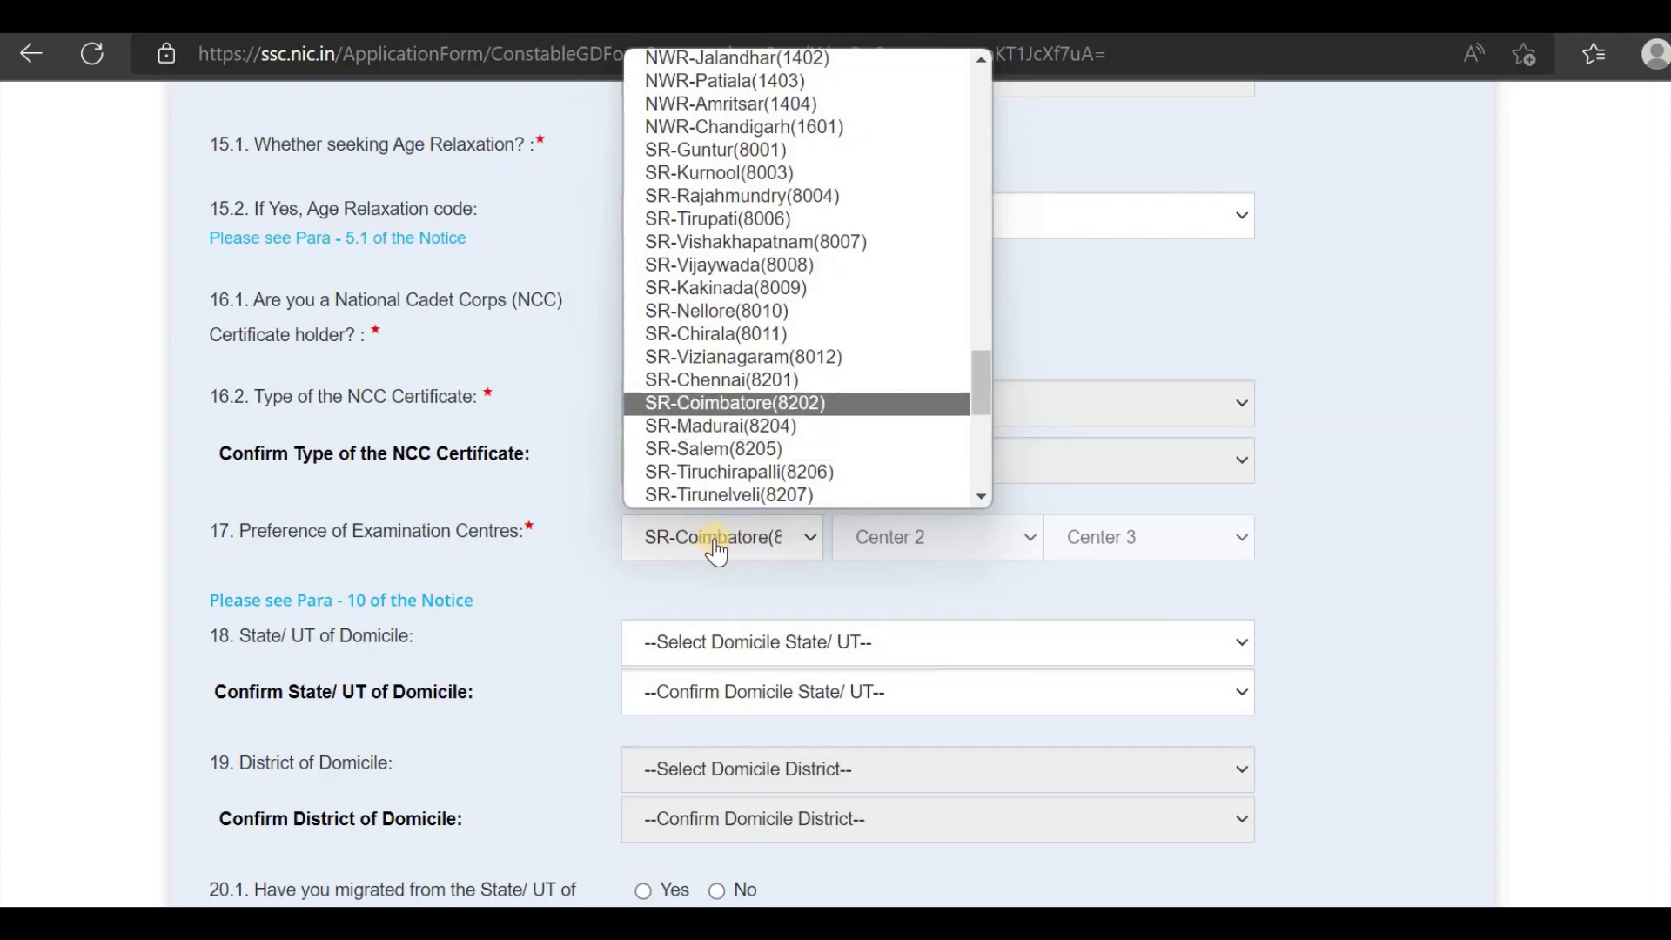
key("Return")
Step: Choose SR-Madurai(8204) as the second and SR-Tirunelveli(8207) as the third examination centre preference
left_click(847, 548)
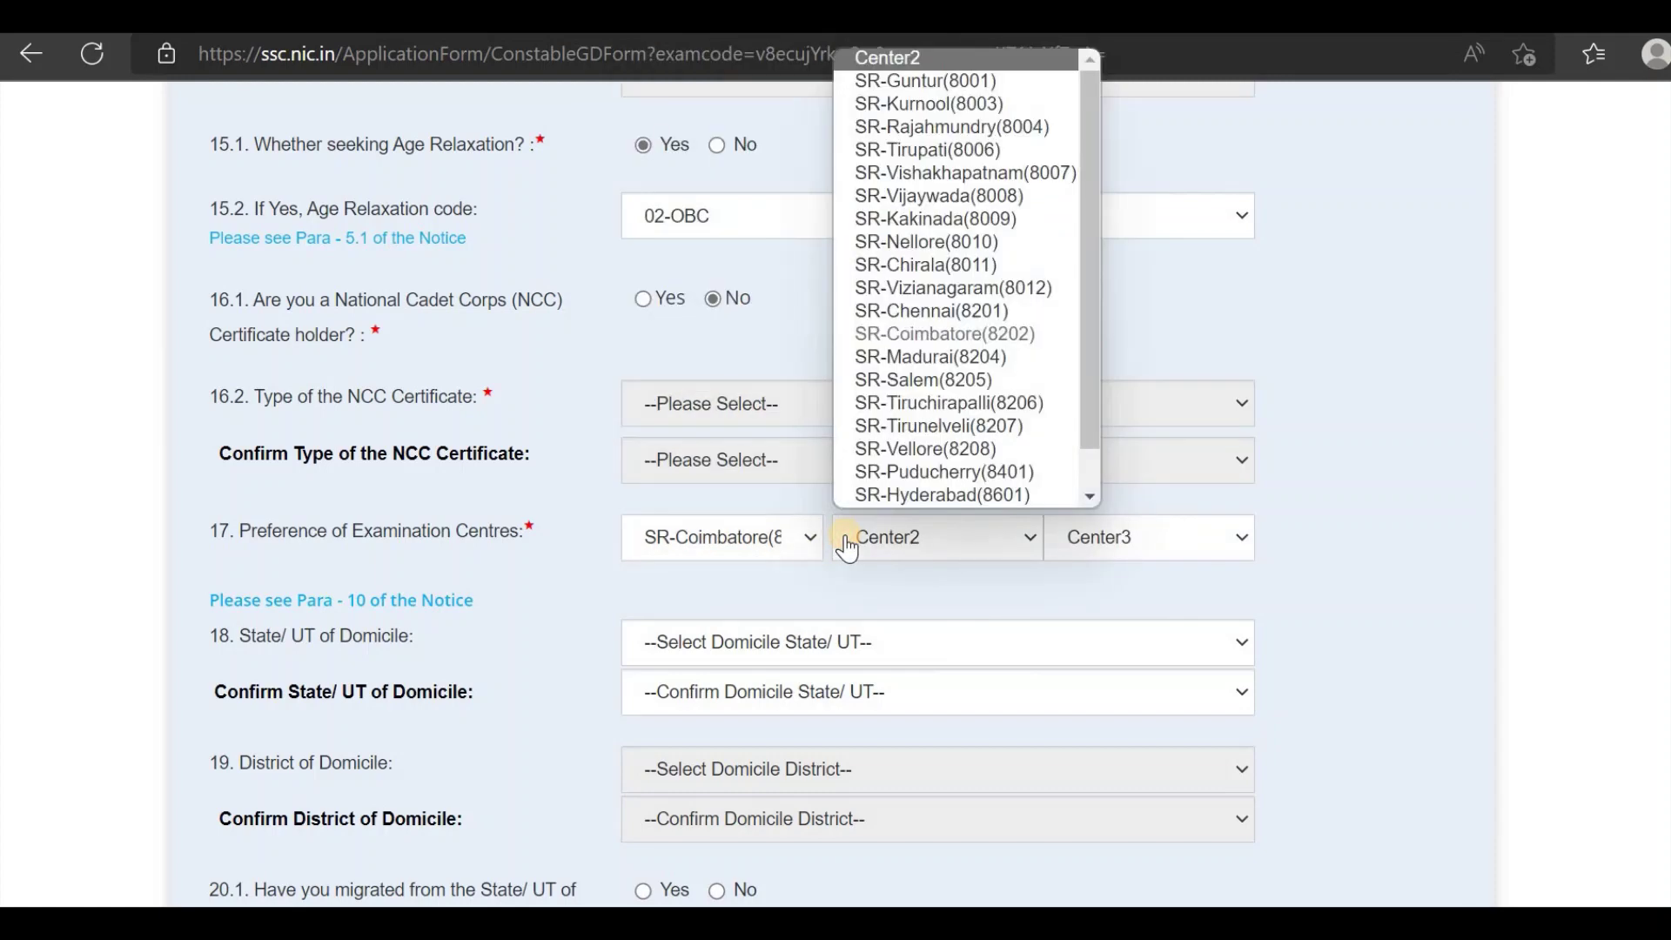
key("Down")
key("Down")
key("Down")
key("Down")
key("Down")
key("Down")
key("Down")
key("Down")
key("Down")
key("Down")
key("Down")
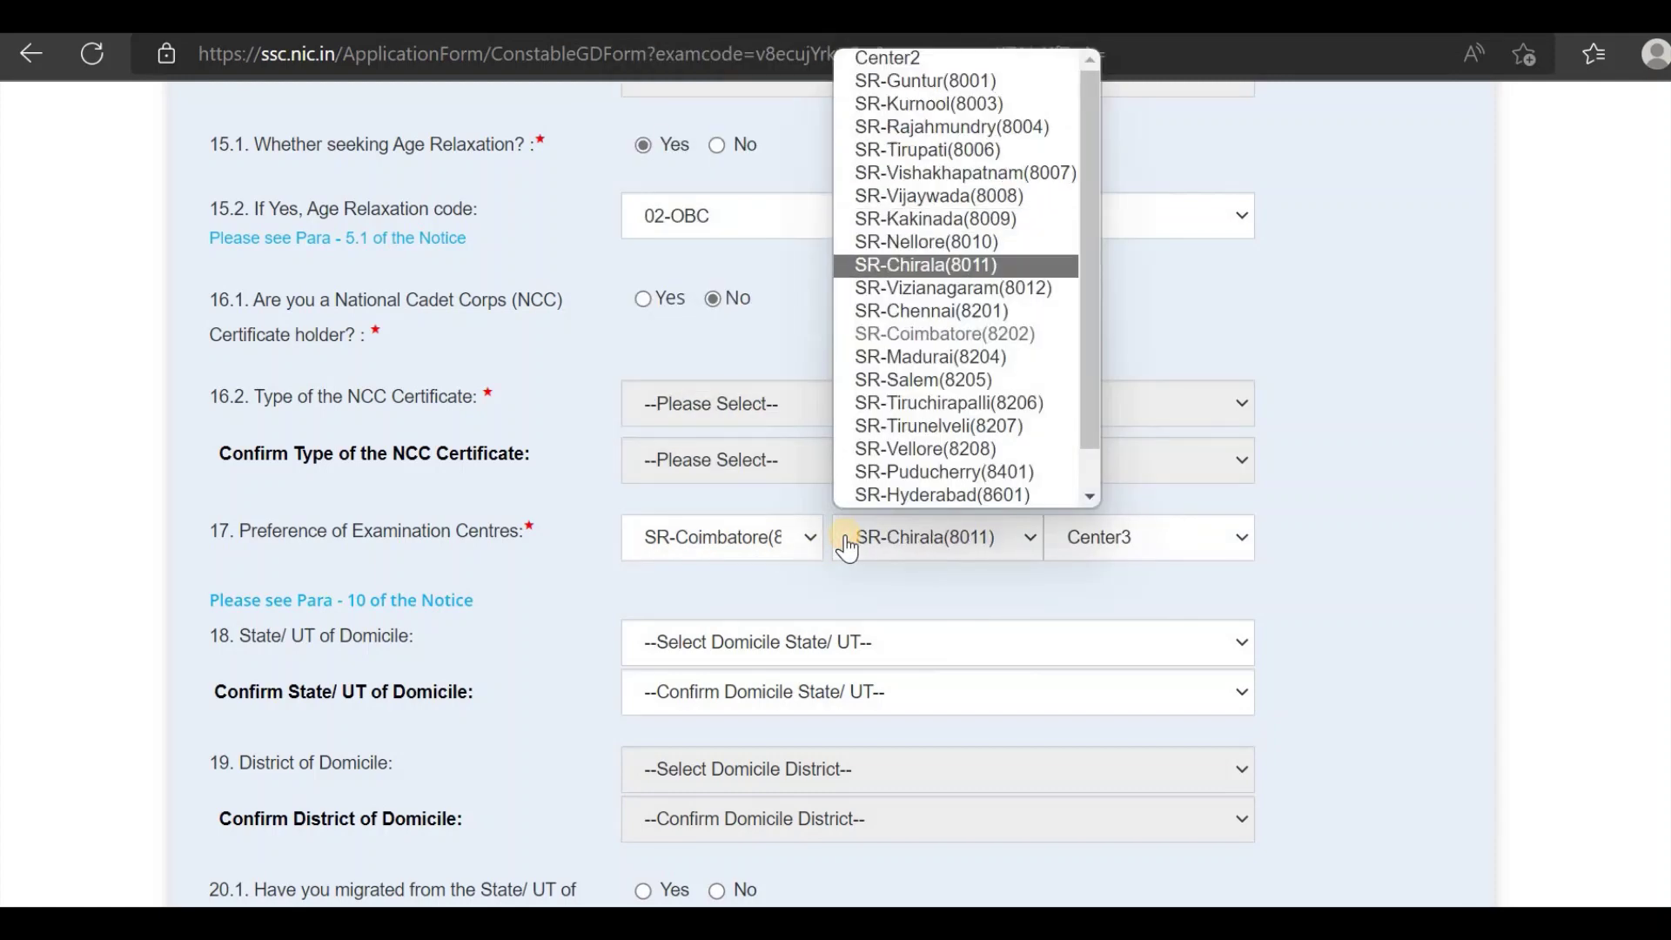
key("Down")
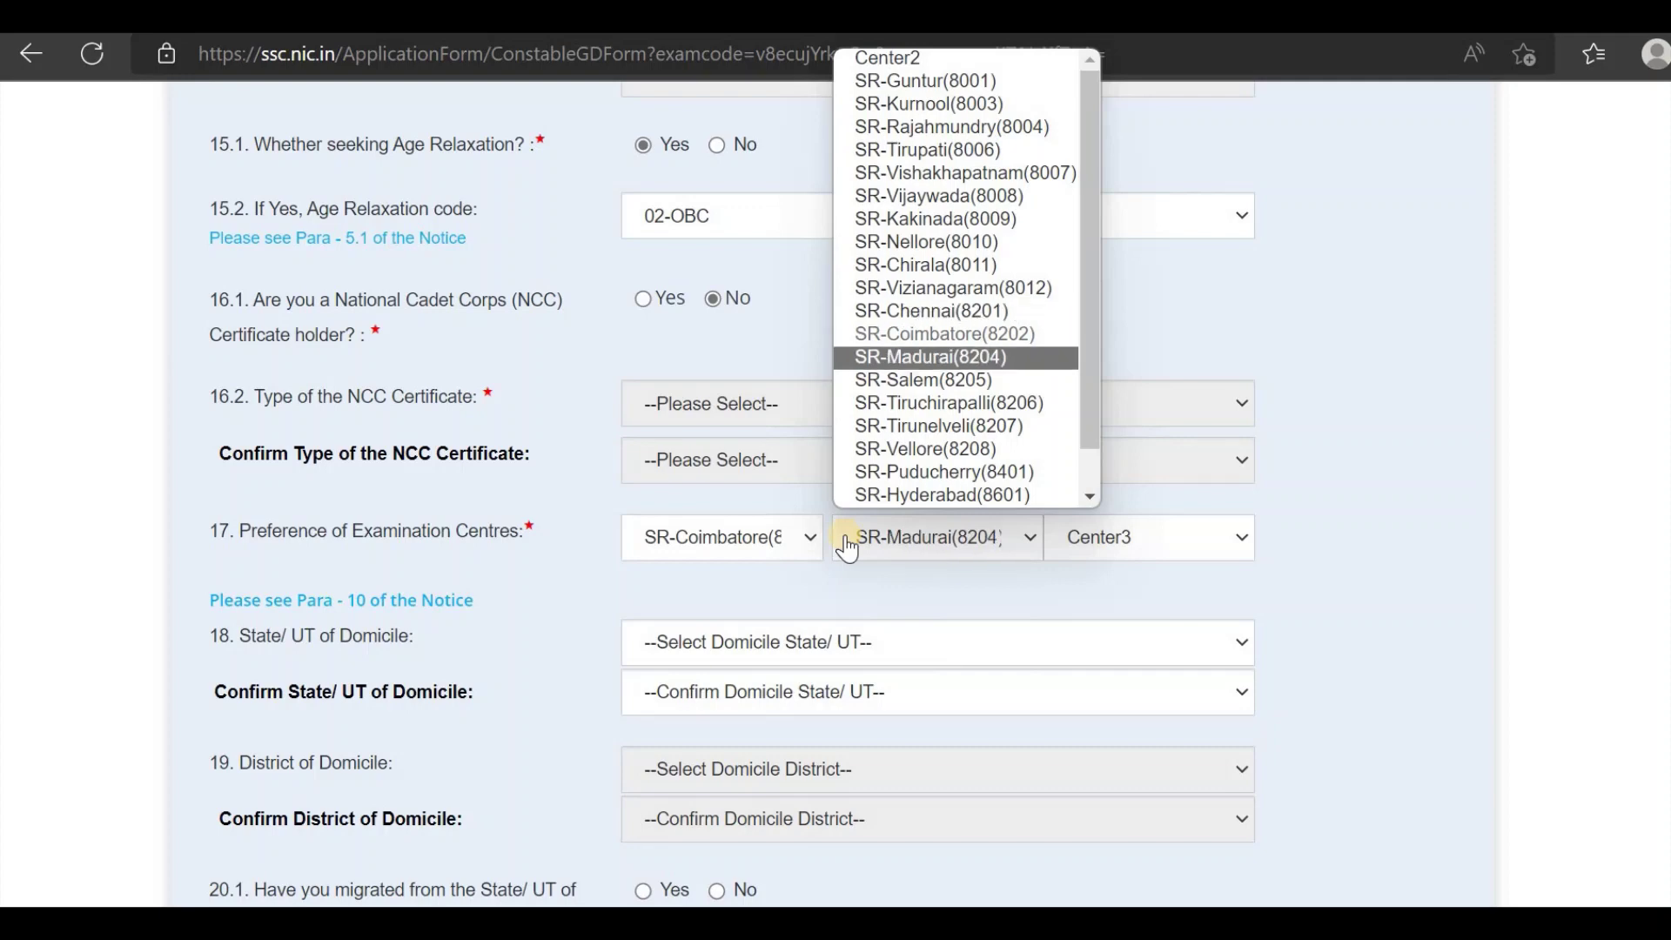
key("Return")
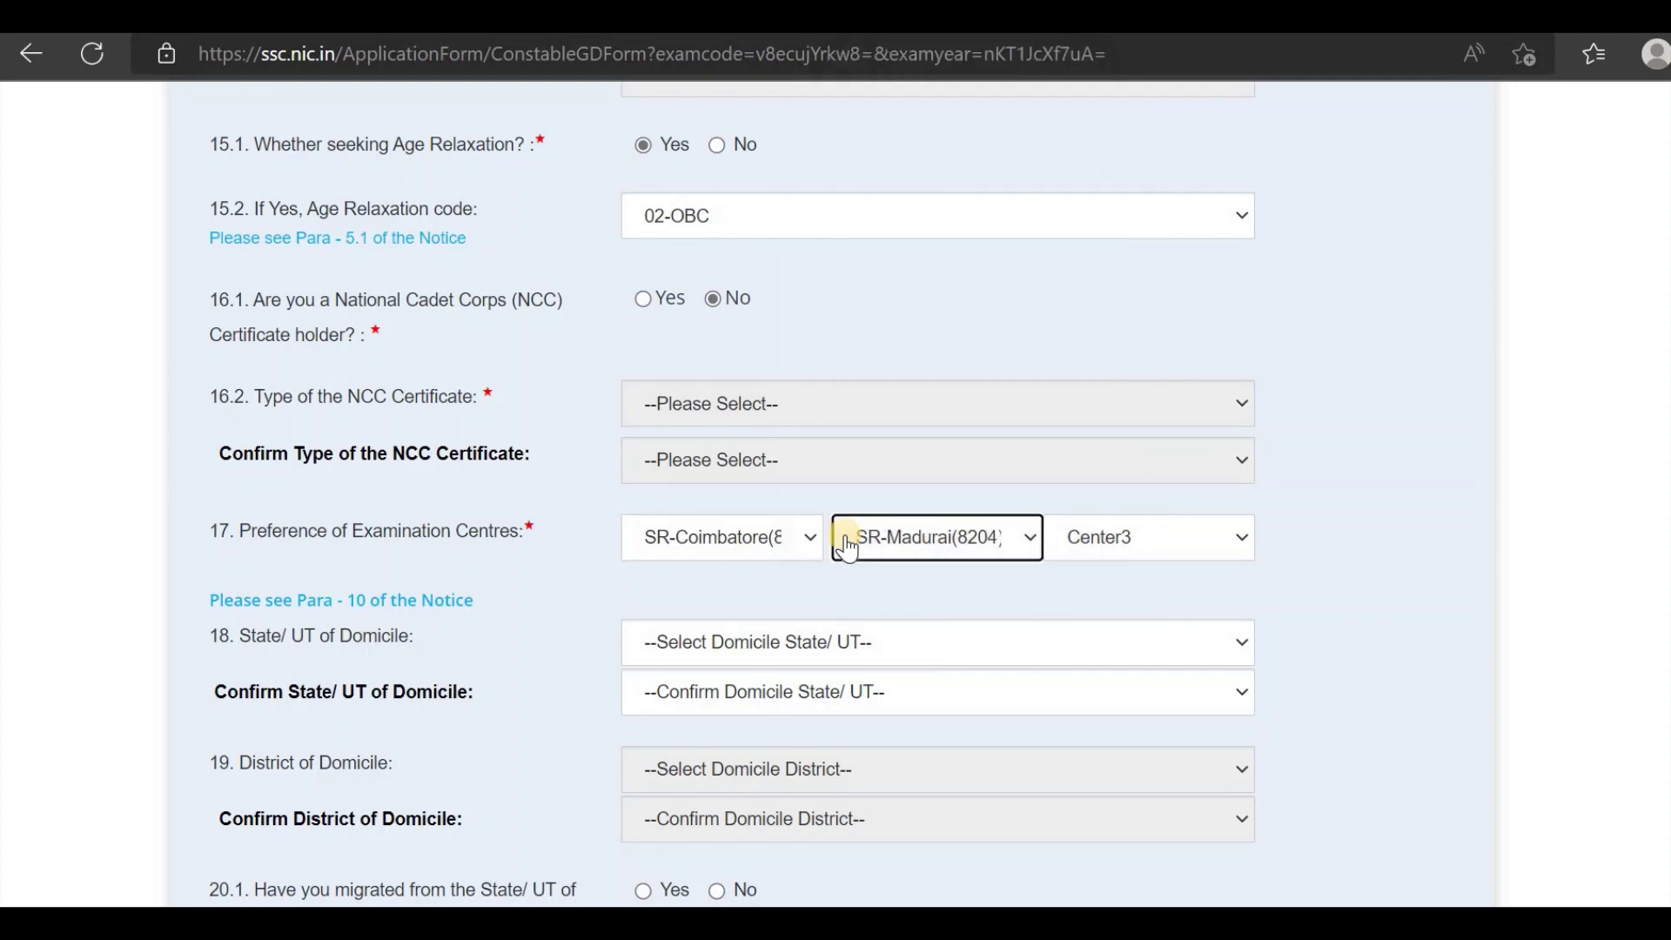
left_click(1090, 533)
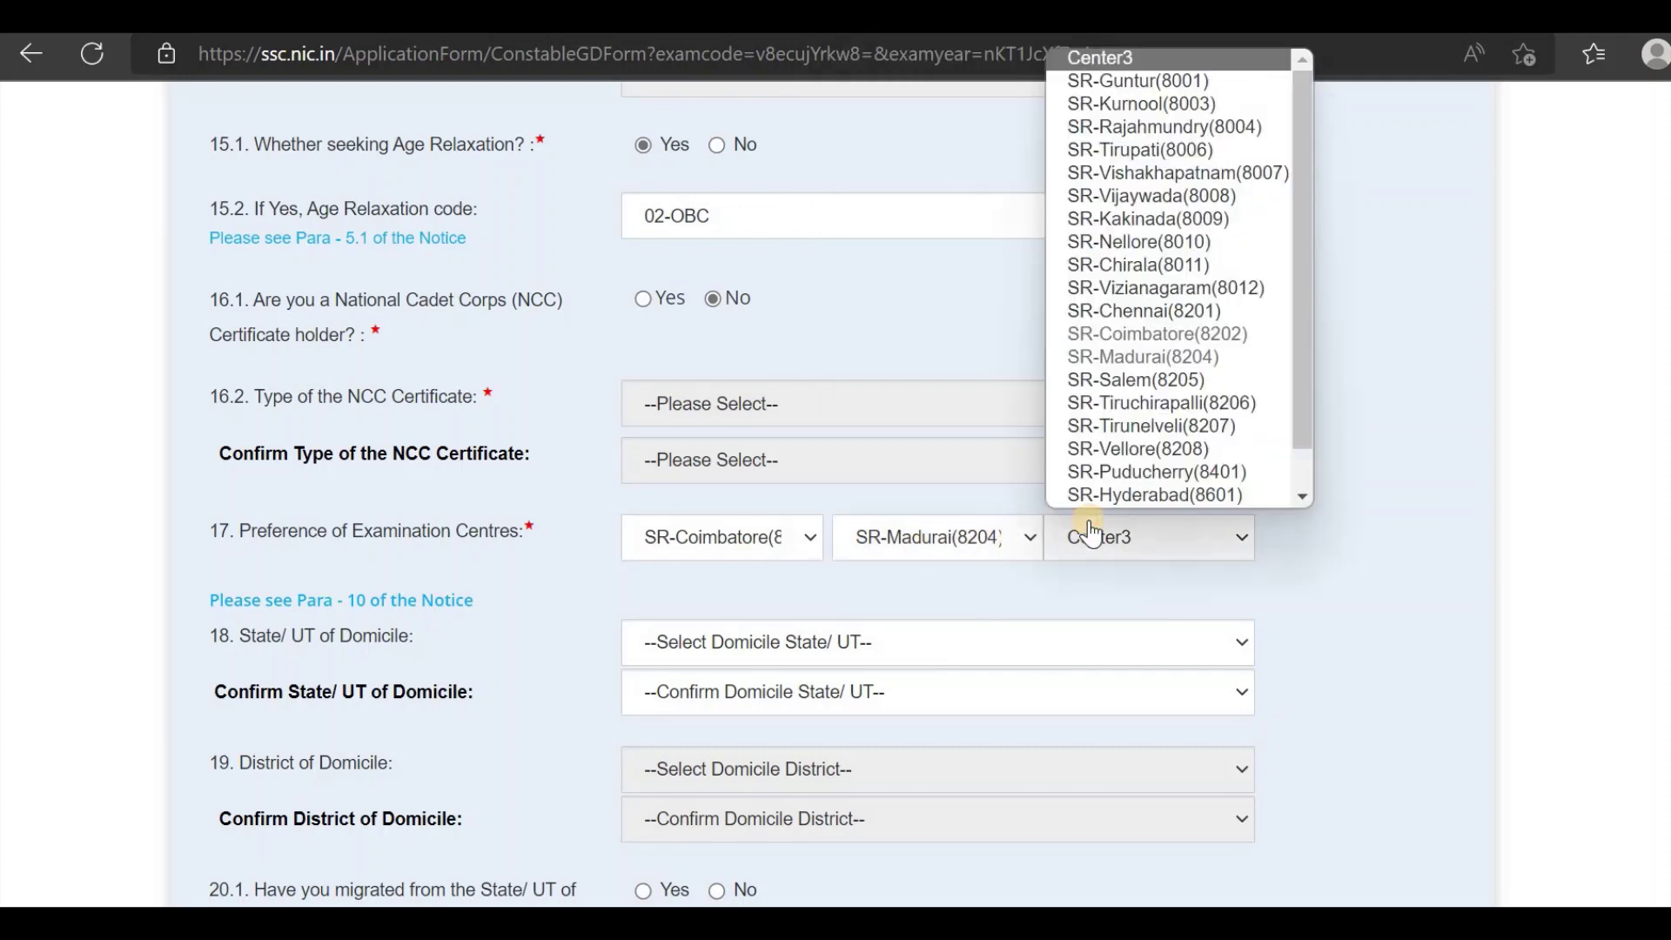
left_click(1140, 424)
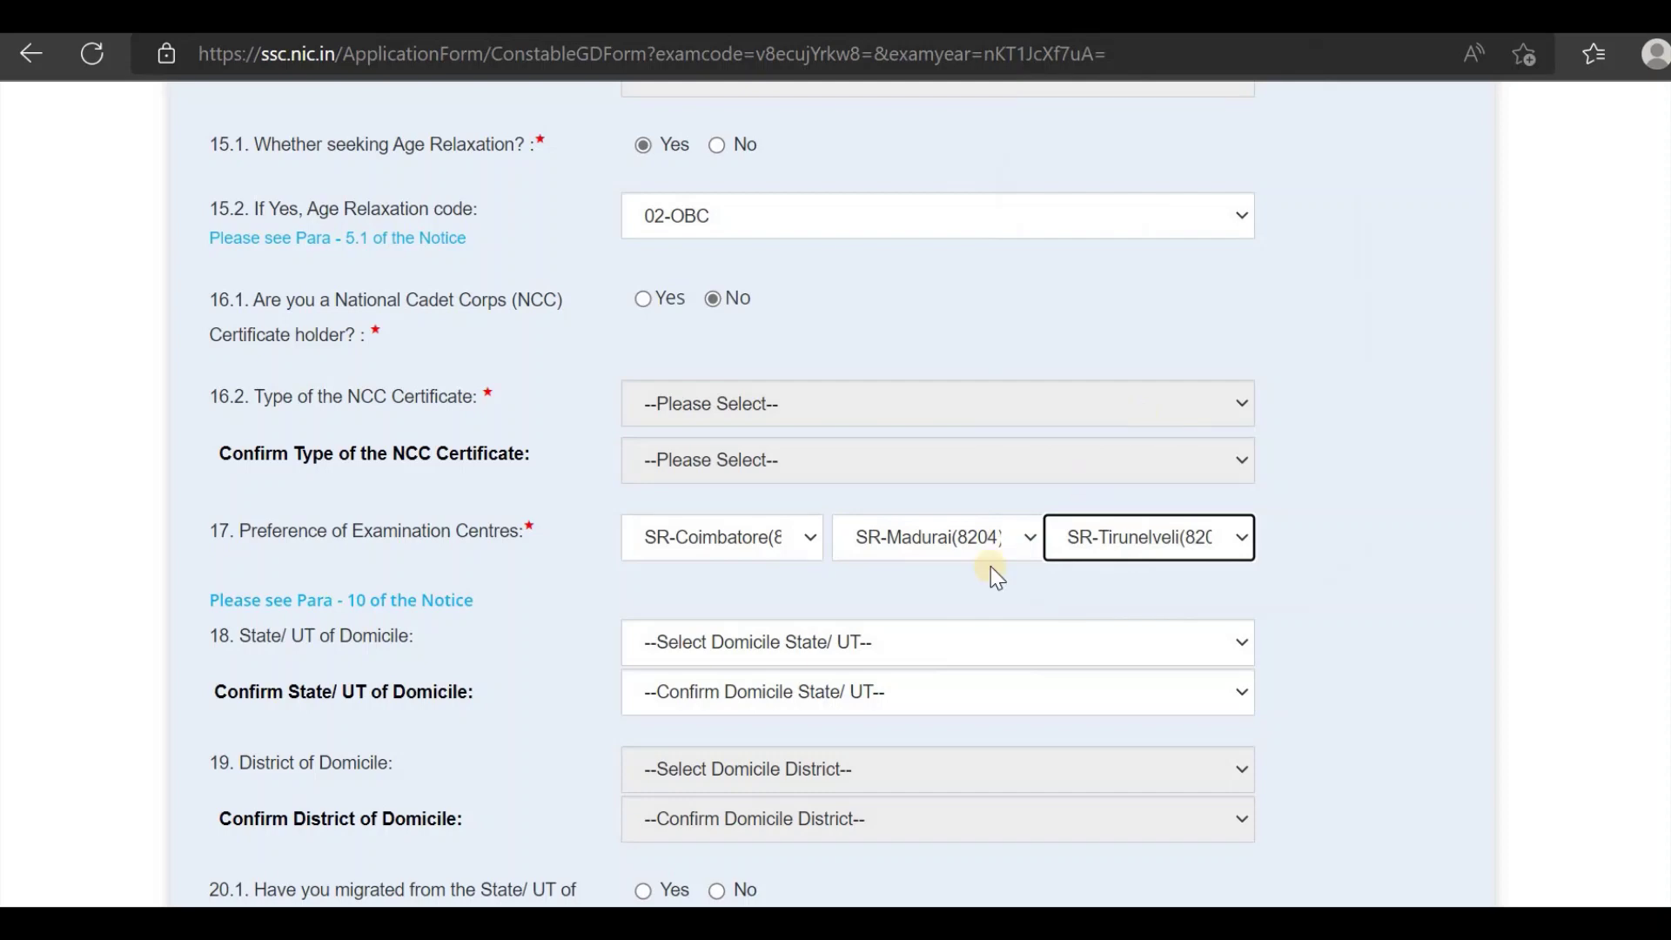
Step: Set the State/UT of Domicile to Tamil Nadu and confirm it with the same state
left_click(792, 675)
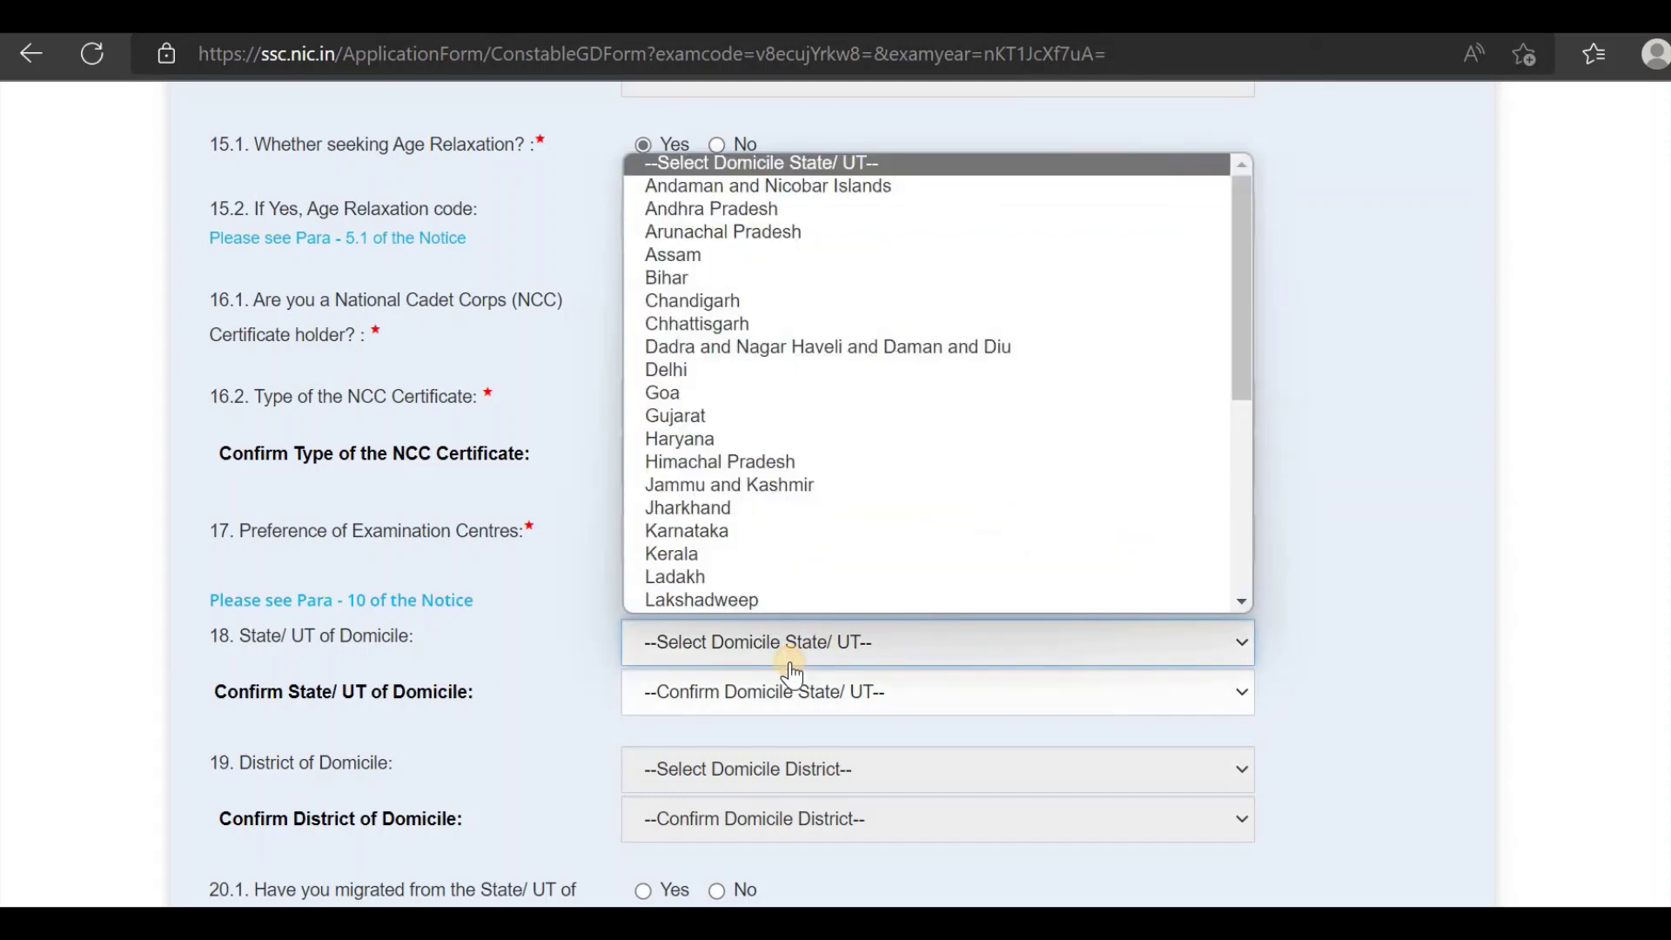
key("t")
left_click(792, 675)
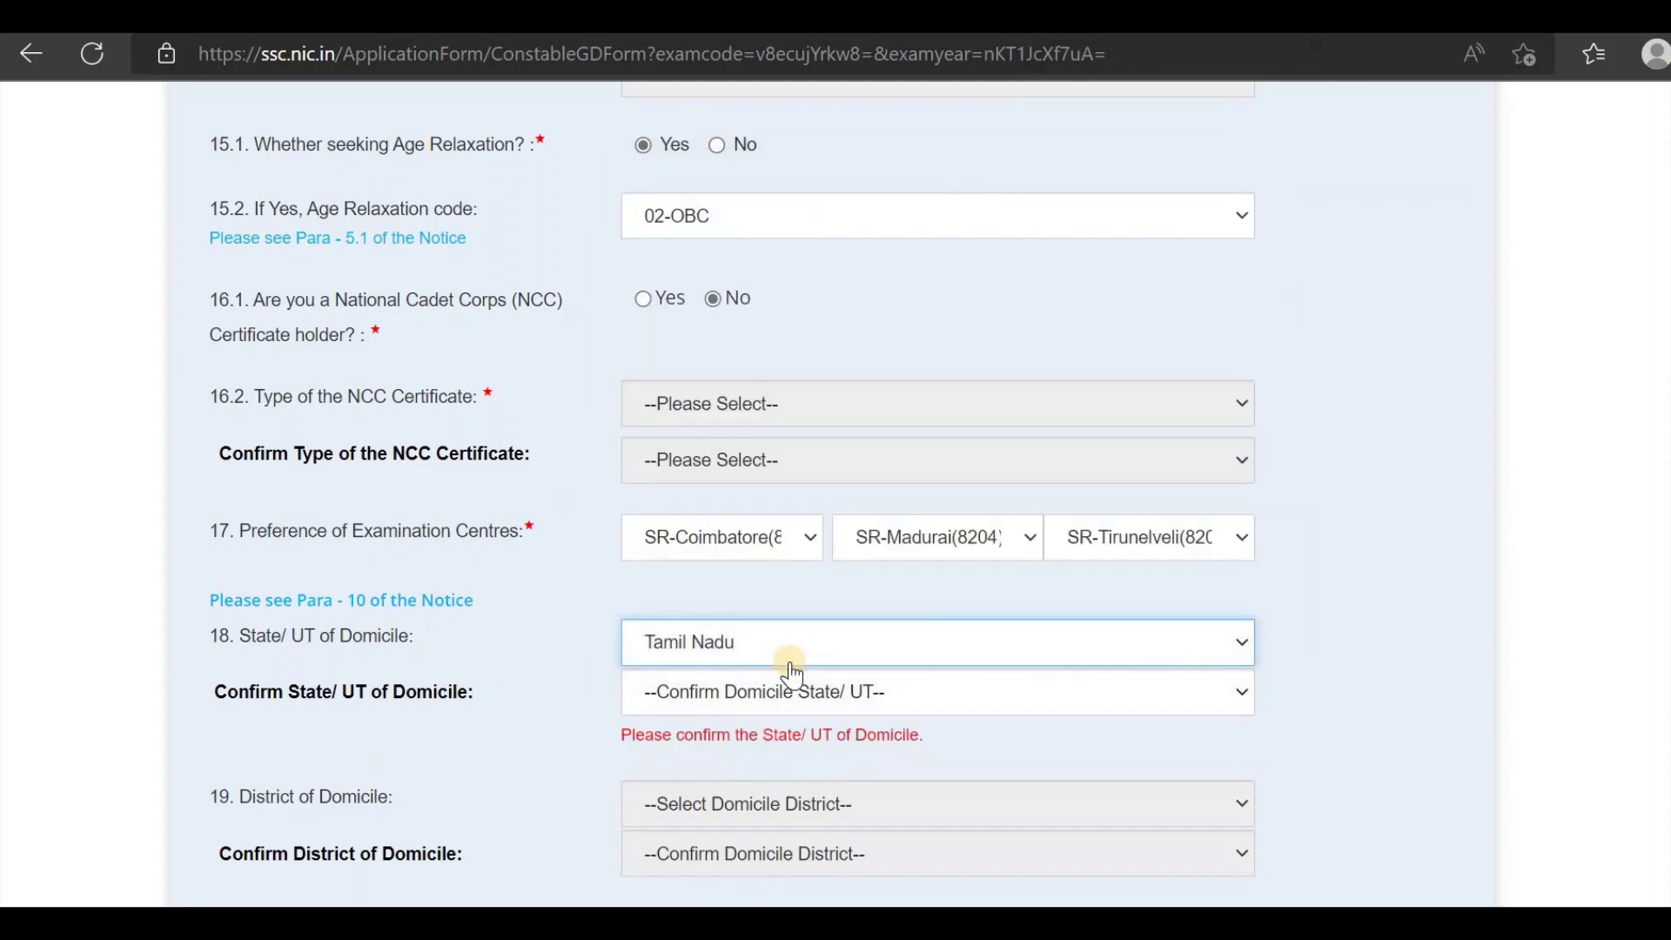
left_click(716, 706)
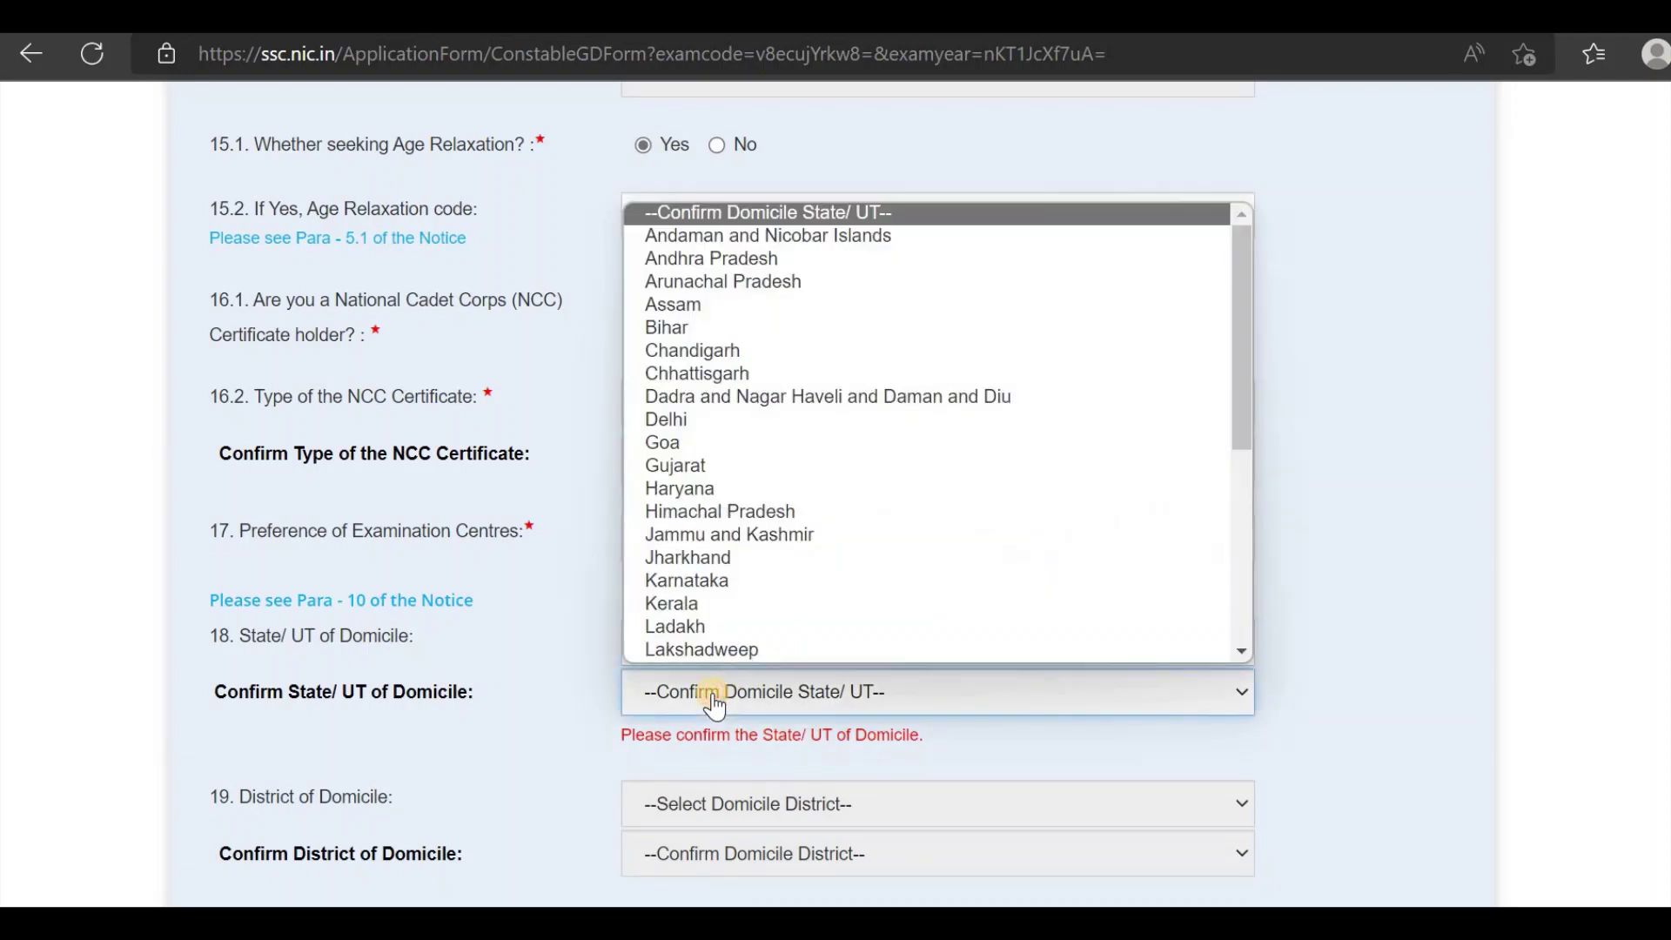
key("t")
key("Return")
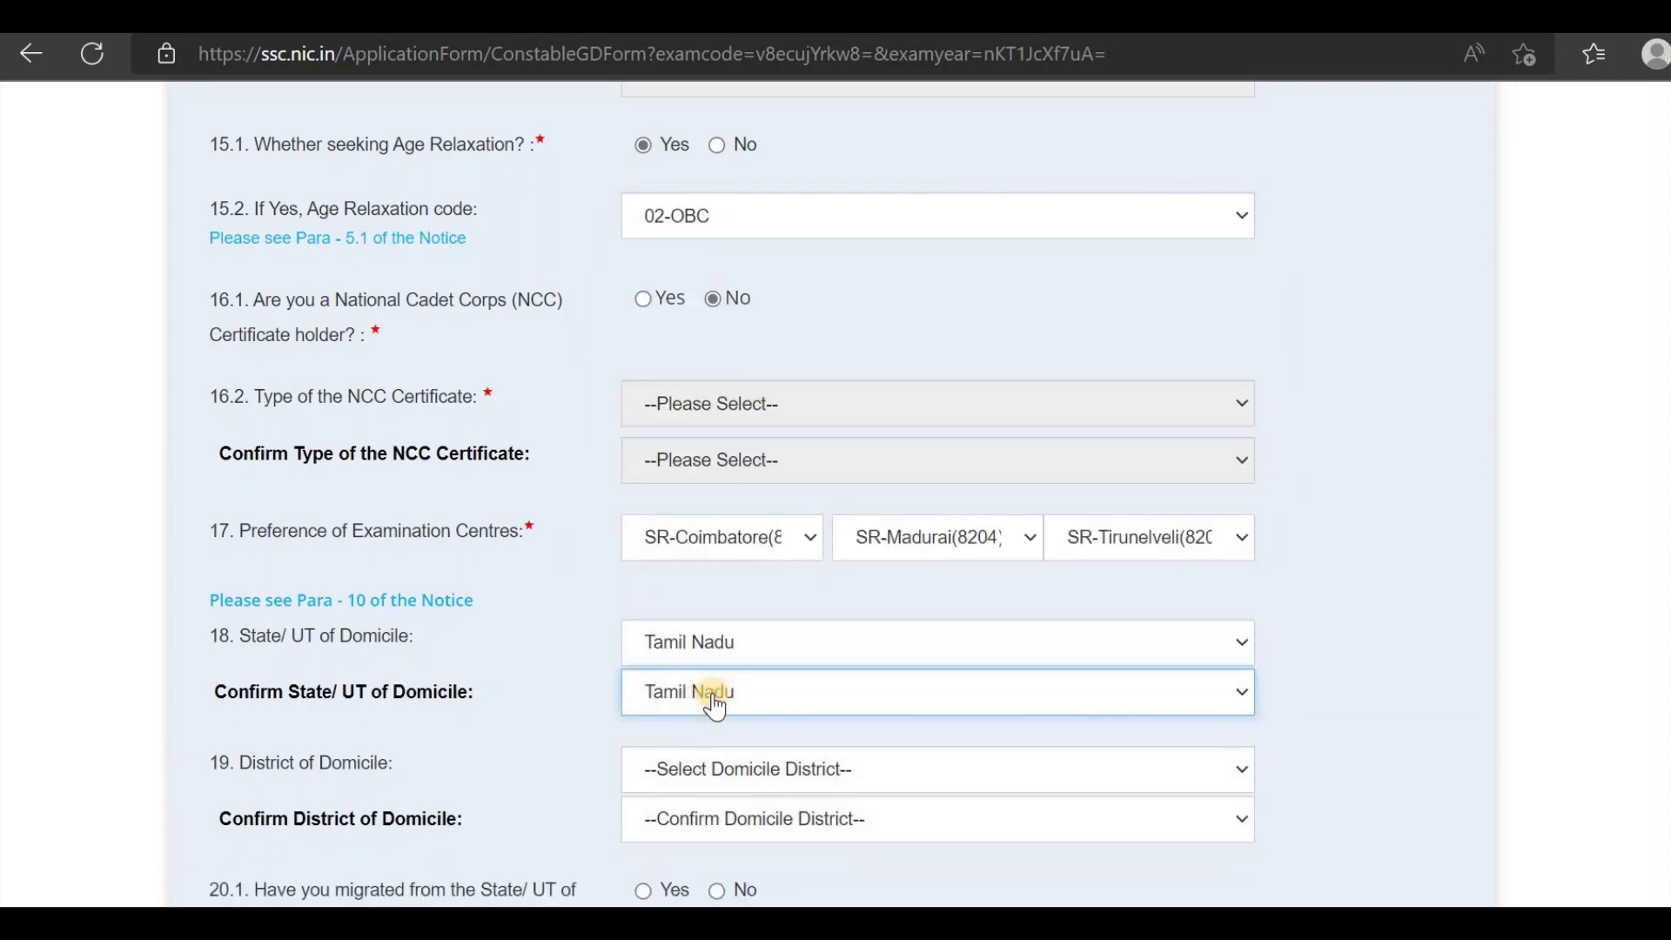
Step: Set the District of Domicile to Tenkasi and confirm it with the same district
scroll(814, 757, "down", 4)
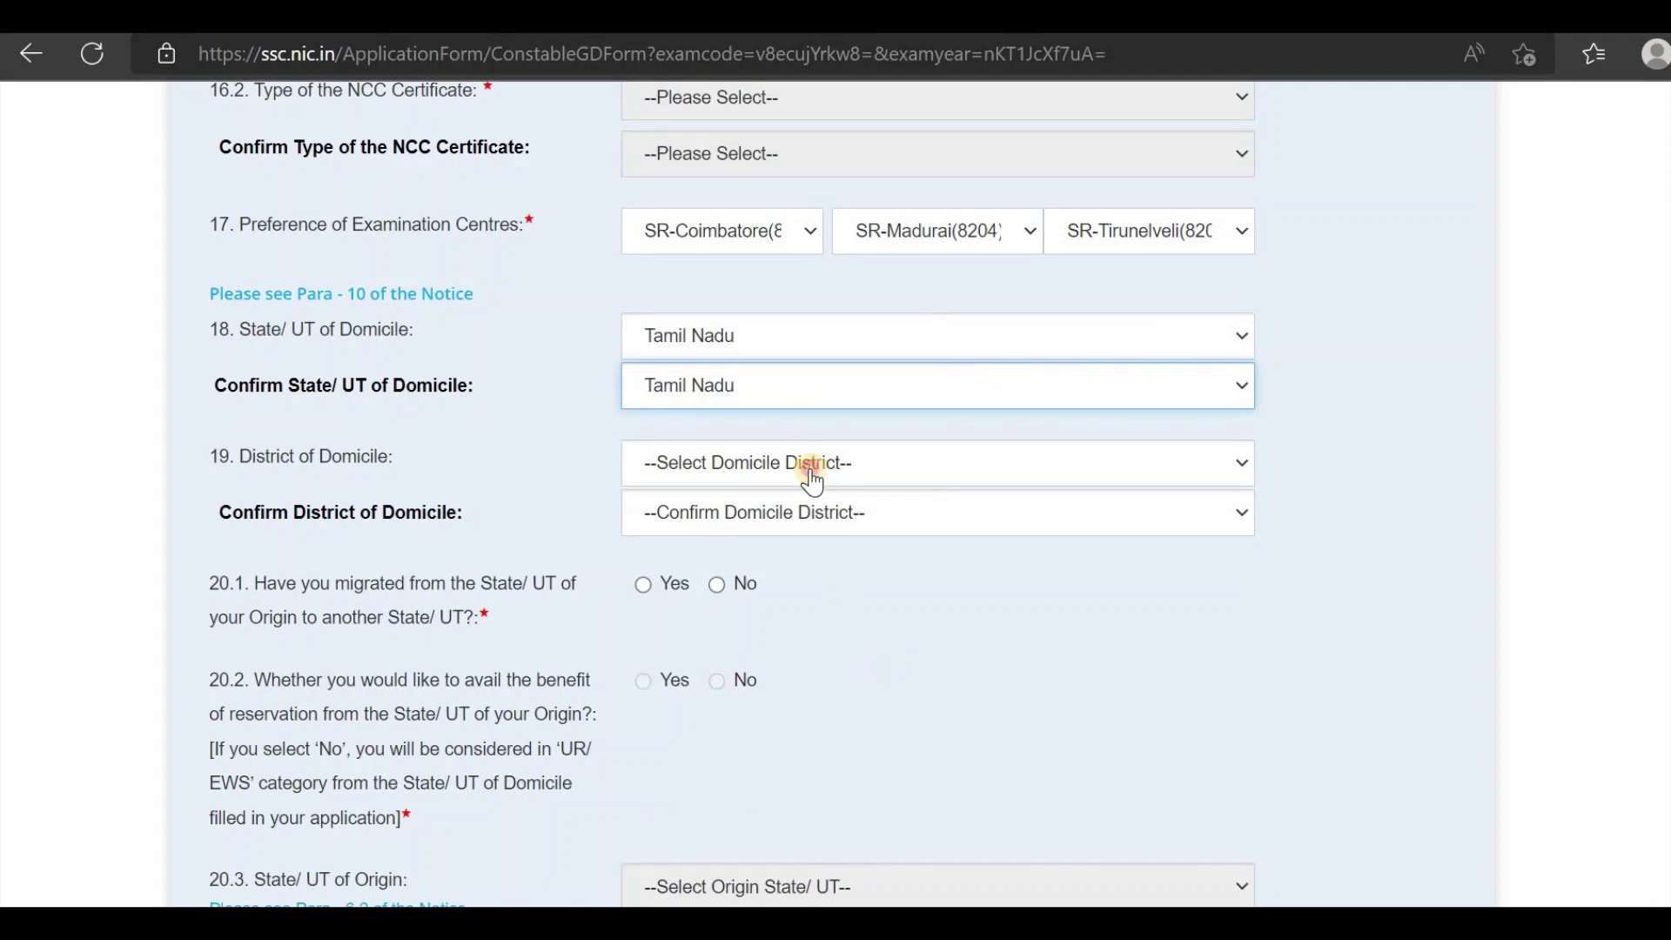
left_click(813, 474)
key("t")
key("Return")
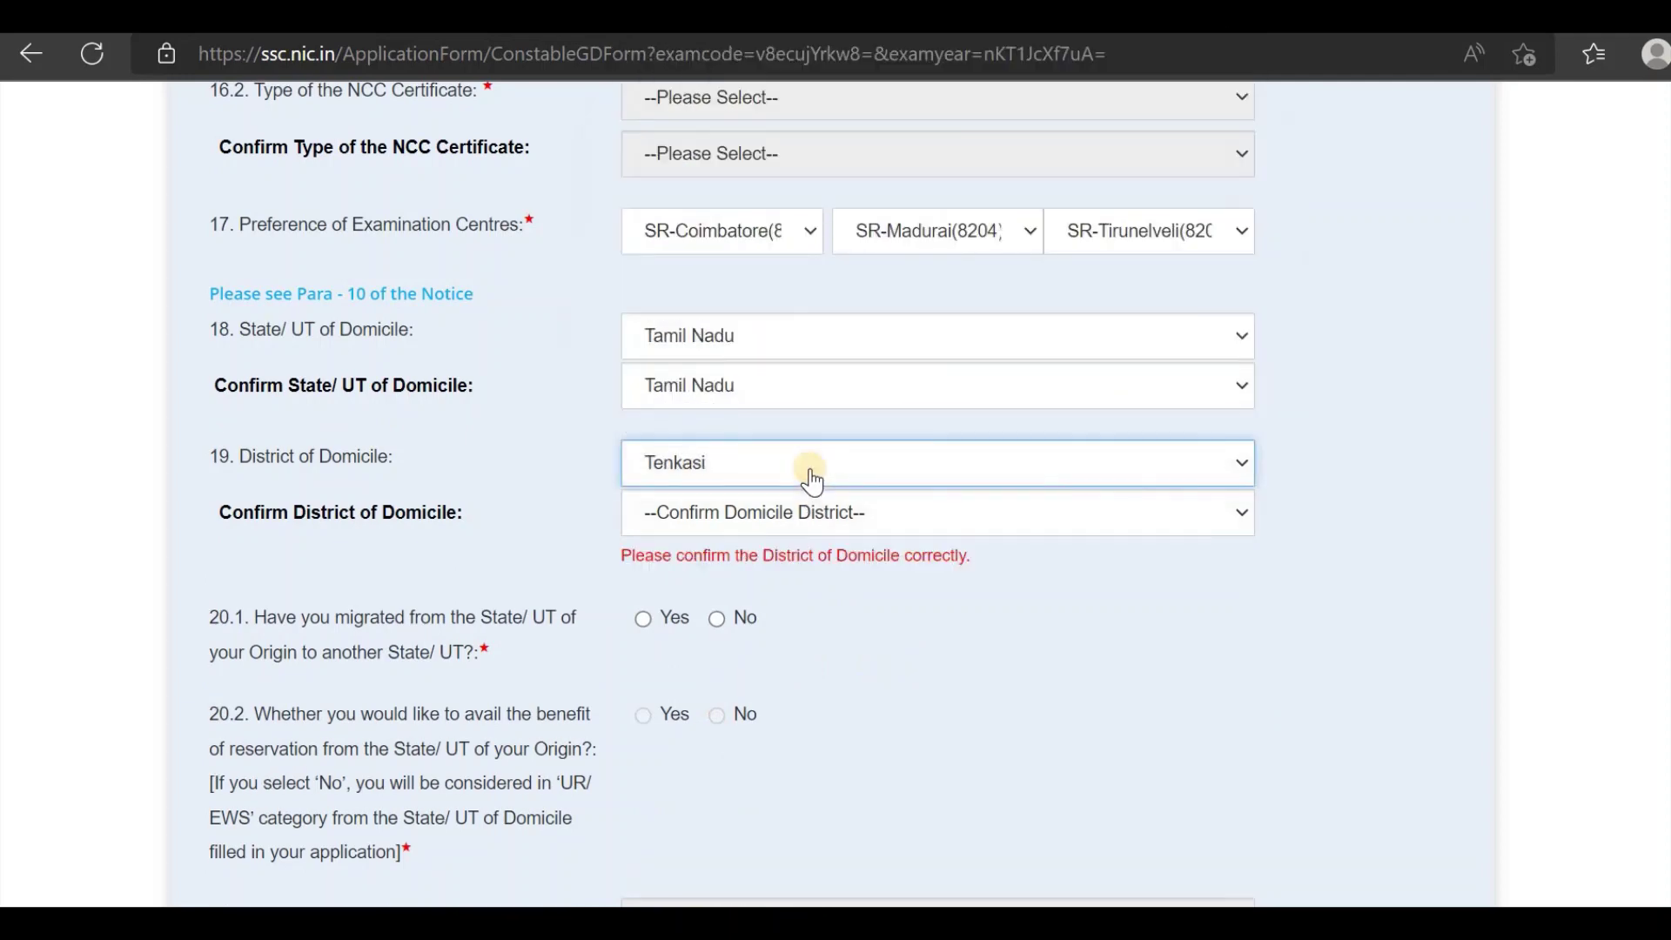
left_click(754, 529)
key("t")
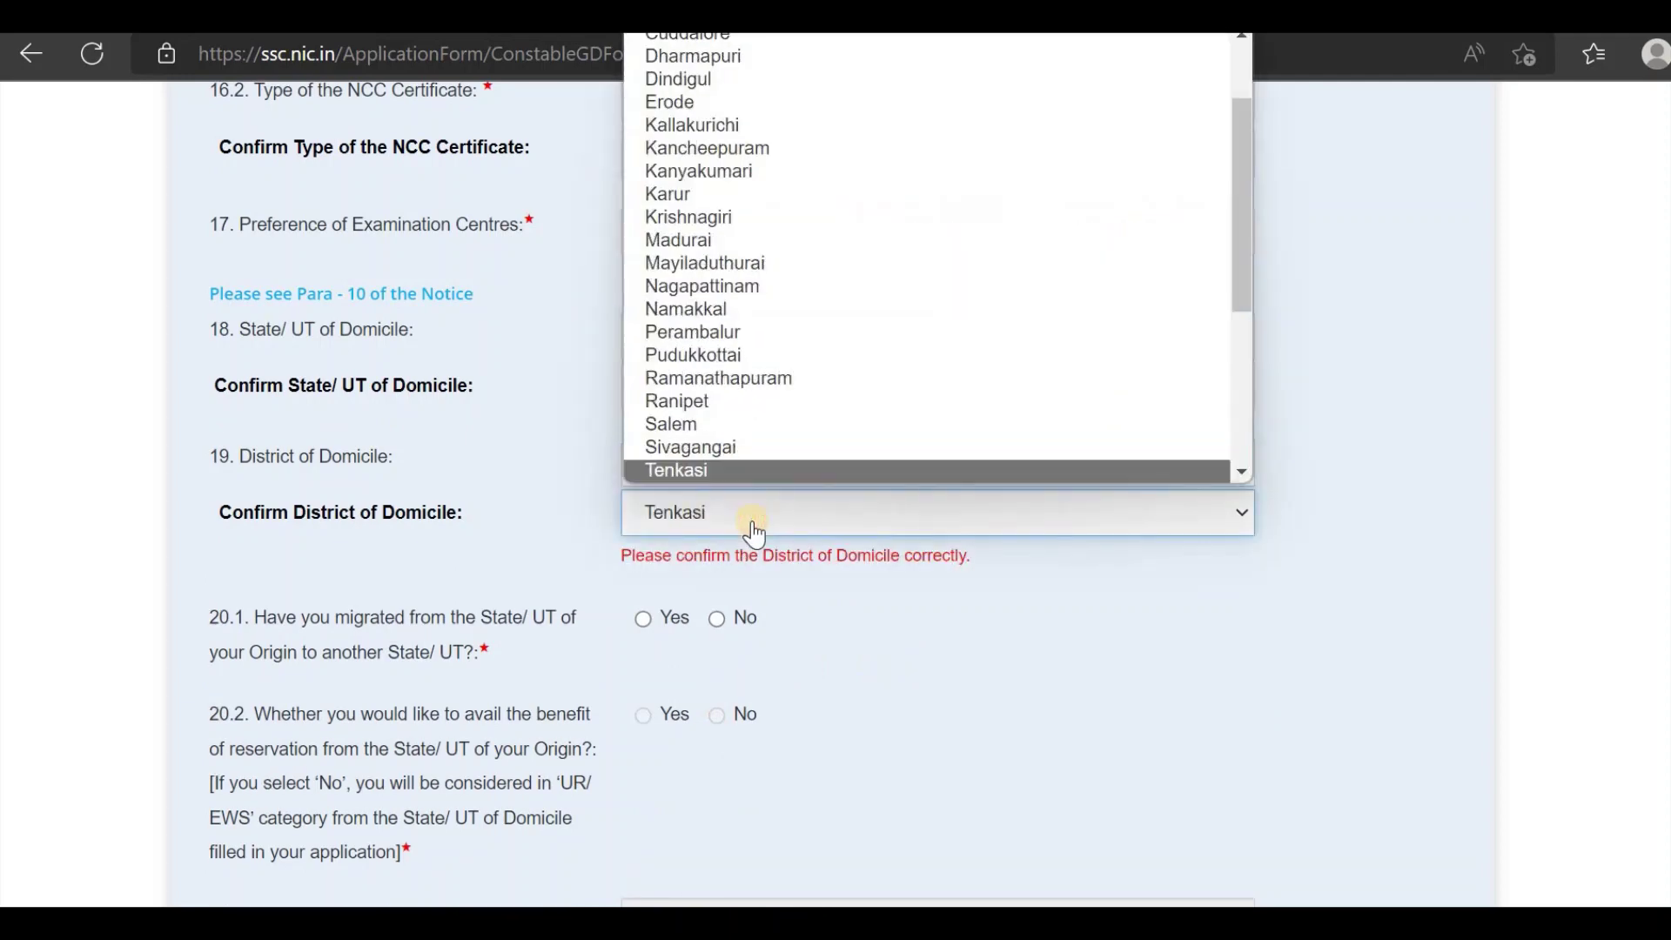
key("Return")
Step: Answer No to having migrated from the State/UT of origin, trying the Yes option before returning to No
scroll(750, 523, "down", 3)
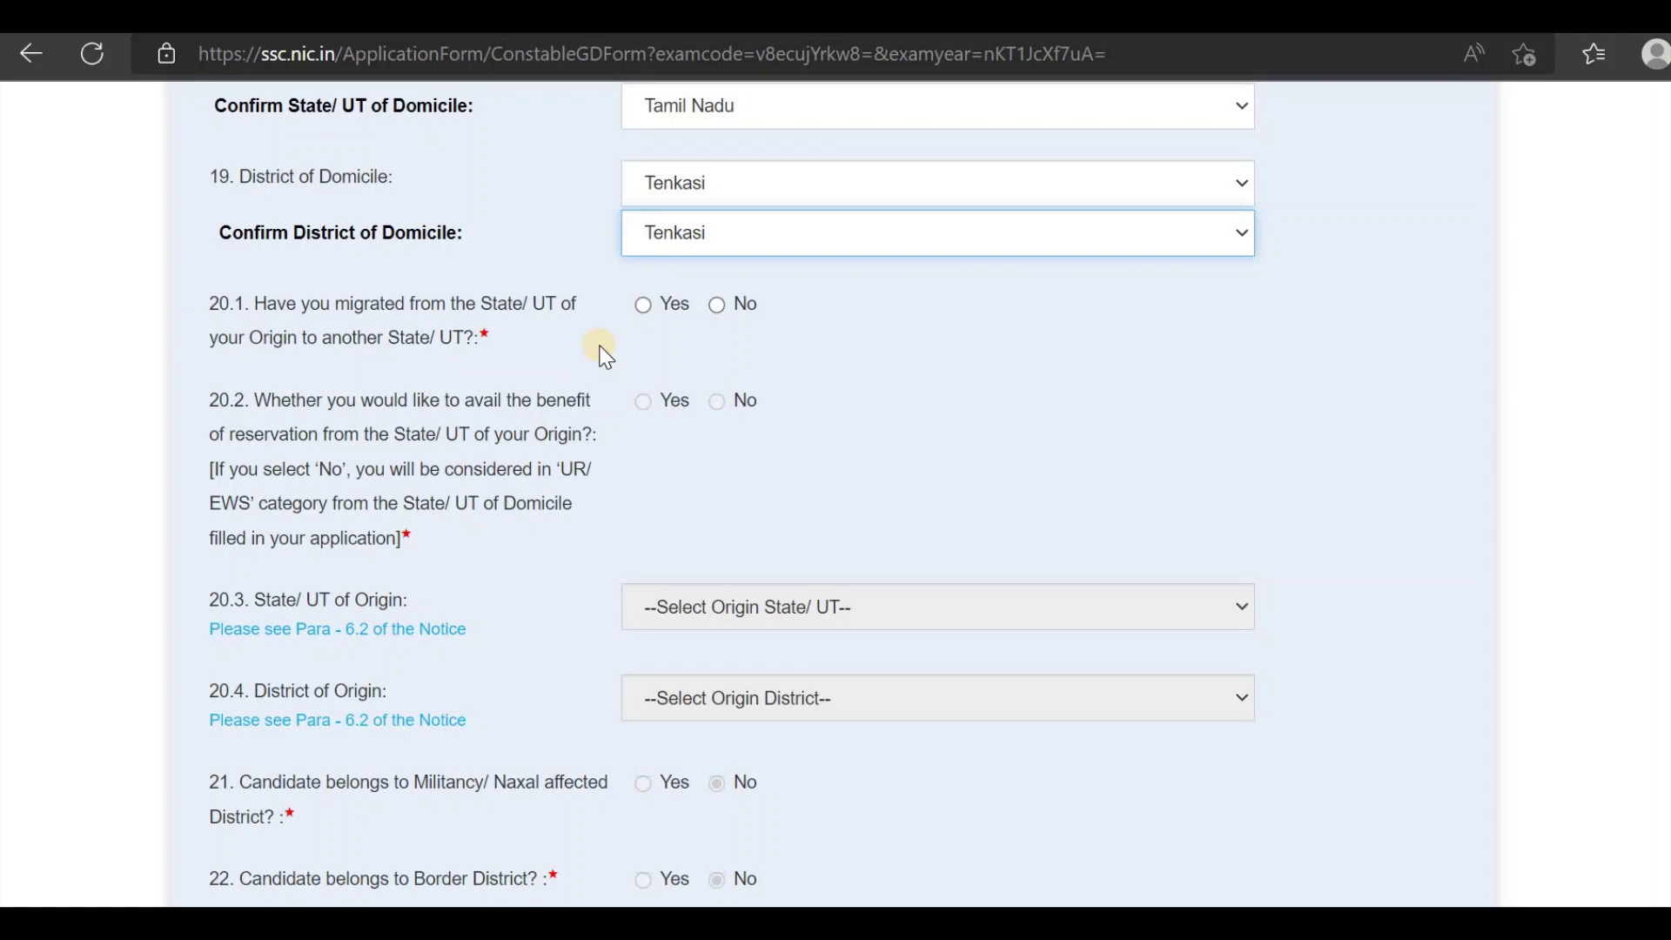
left_click(721, 313)
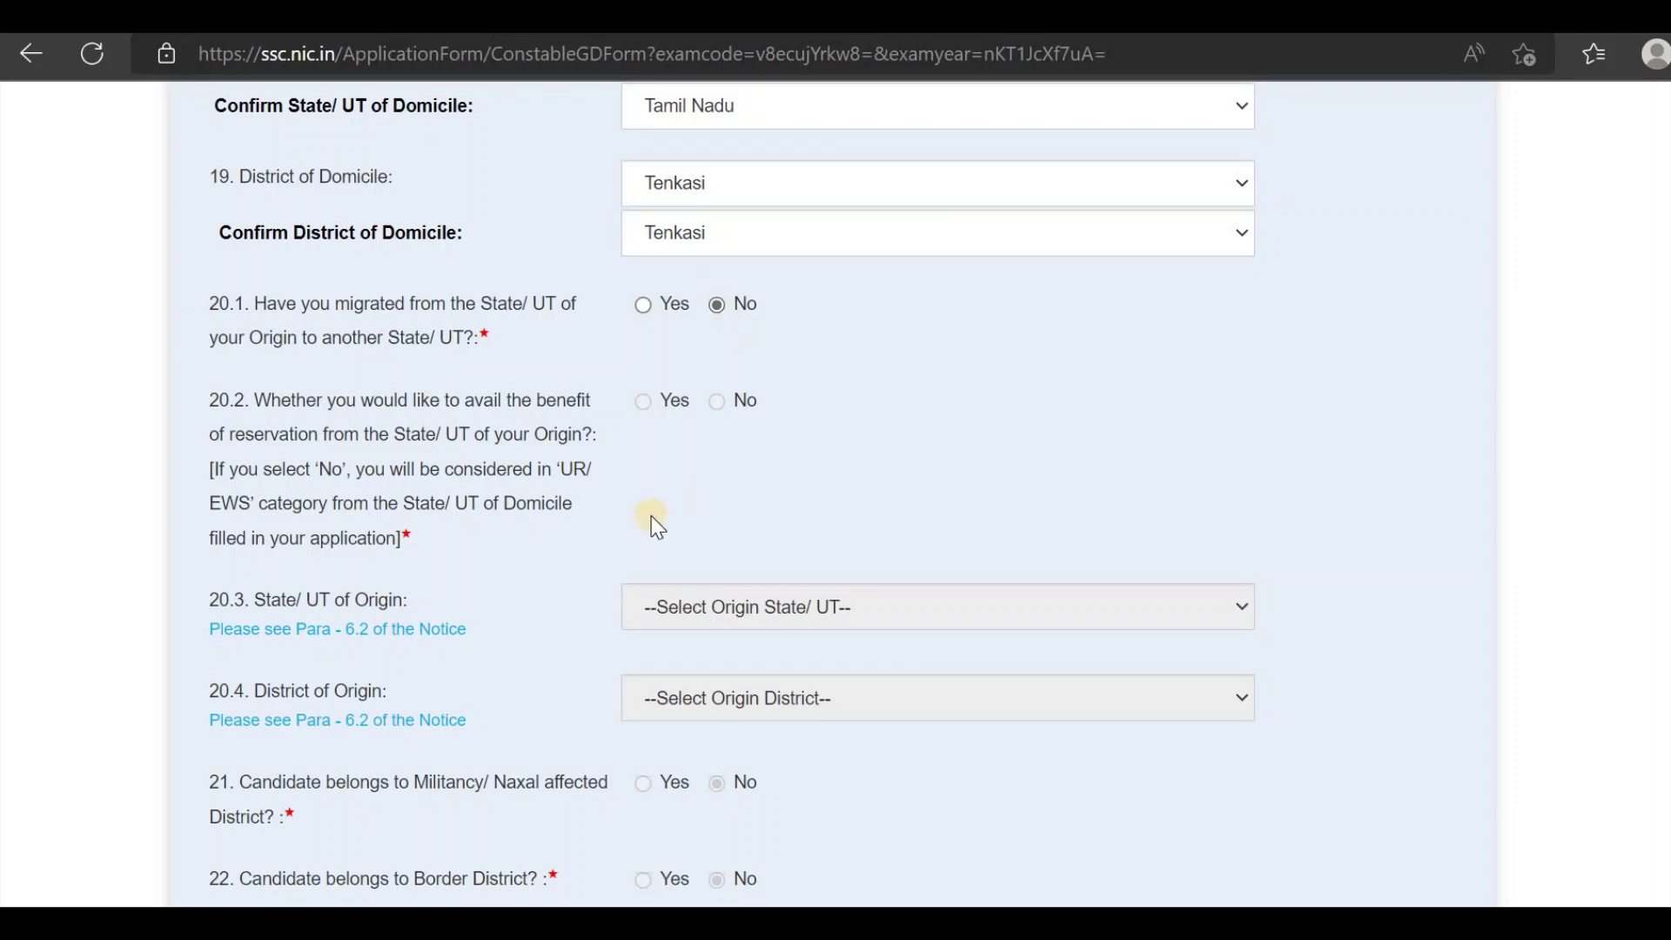
scroll(653, 516, "down", 2)
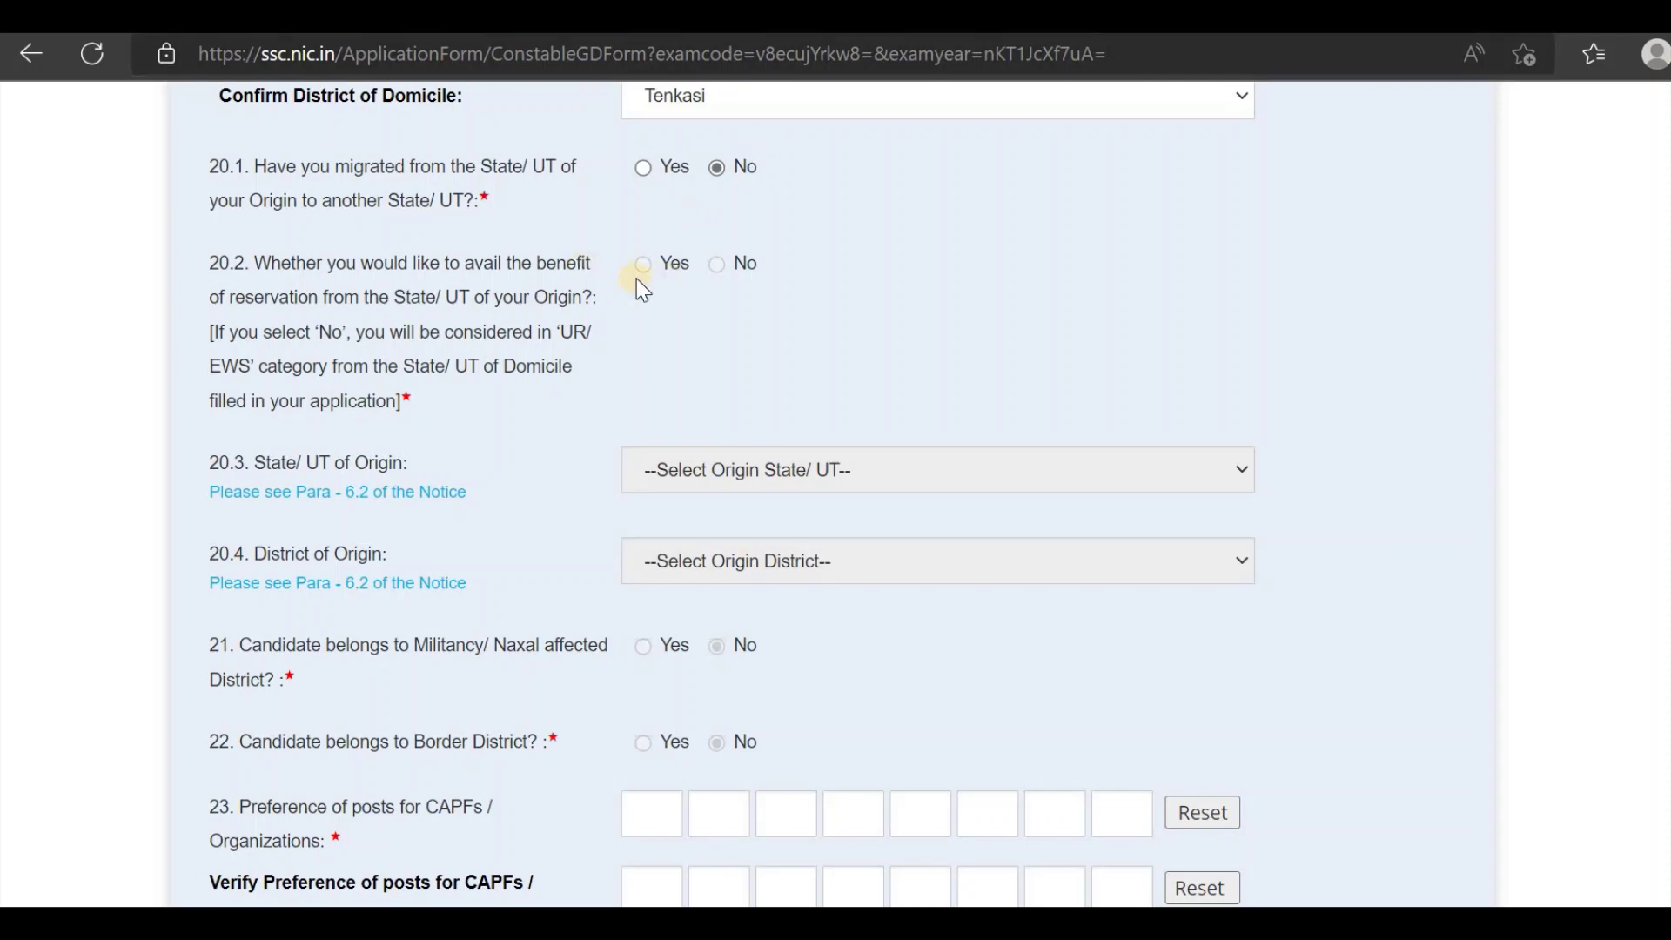
left_click(645, 169)
left_click(721, 166)
Step: View the post details for the CAPFs/Organizations preference codes and close the list
scroll(672, 552, "down", 2)
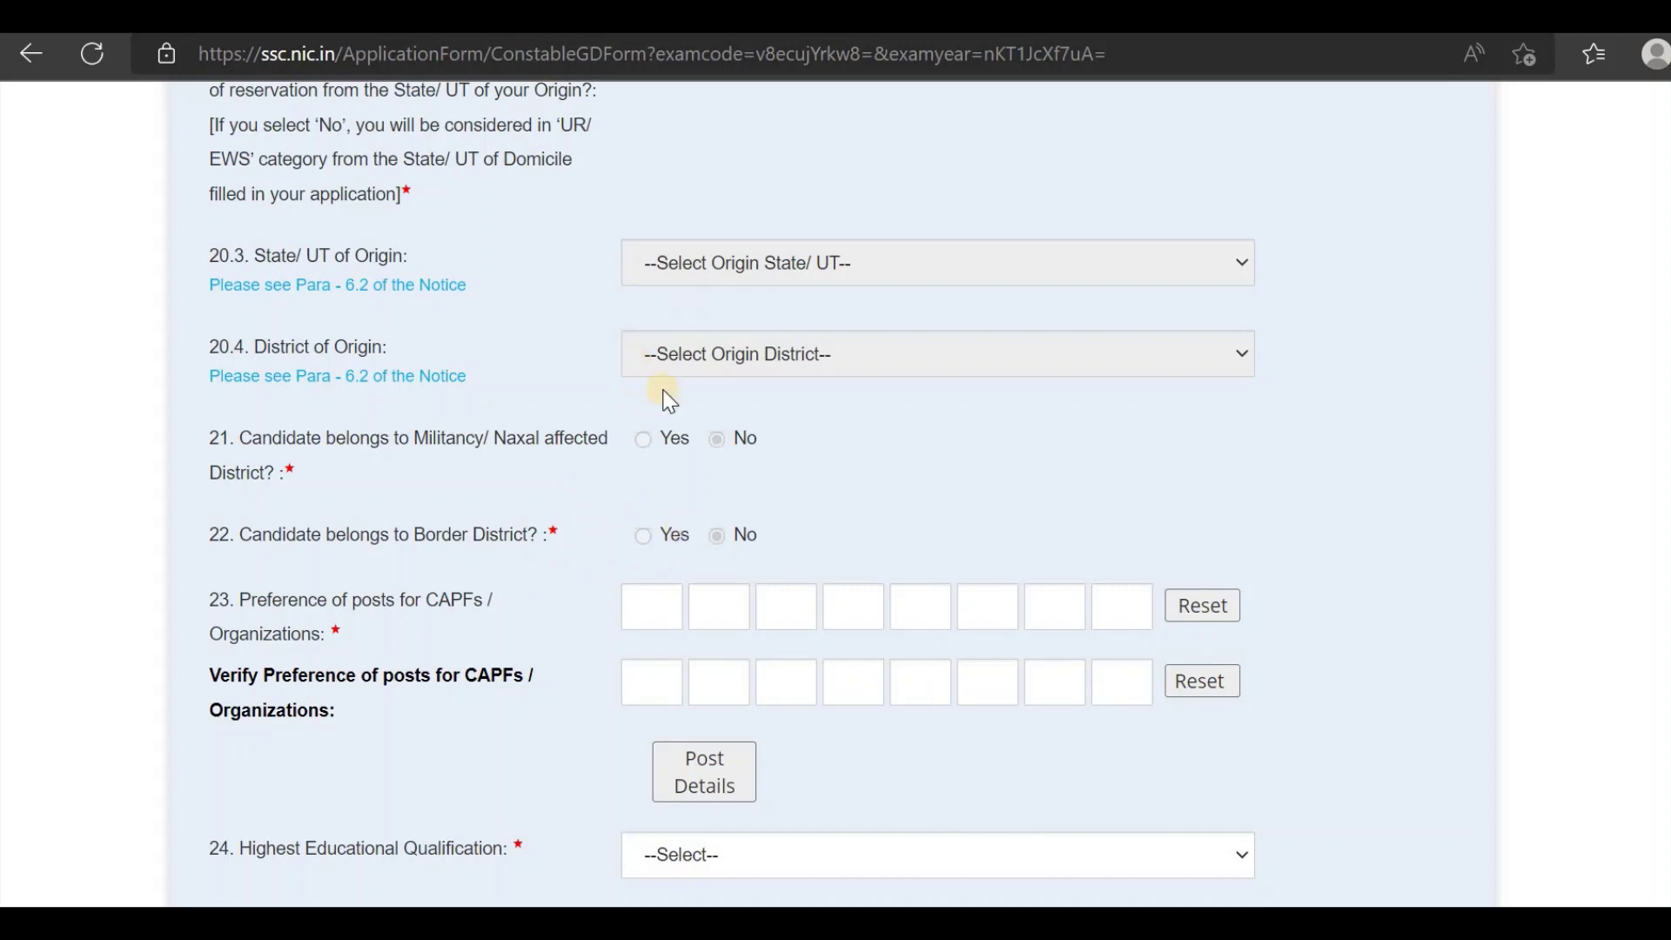
scroll(607, 306, "up", 3)
scroll(607, 306, "down", 4)
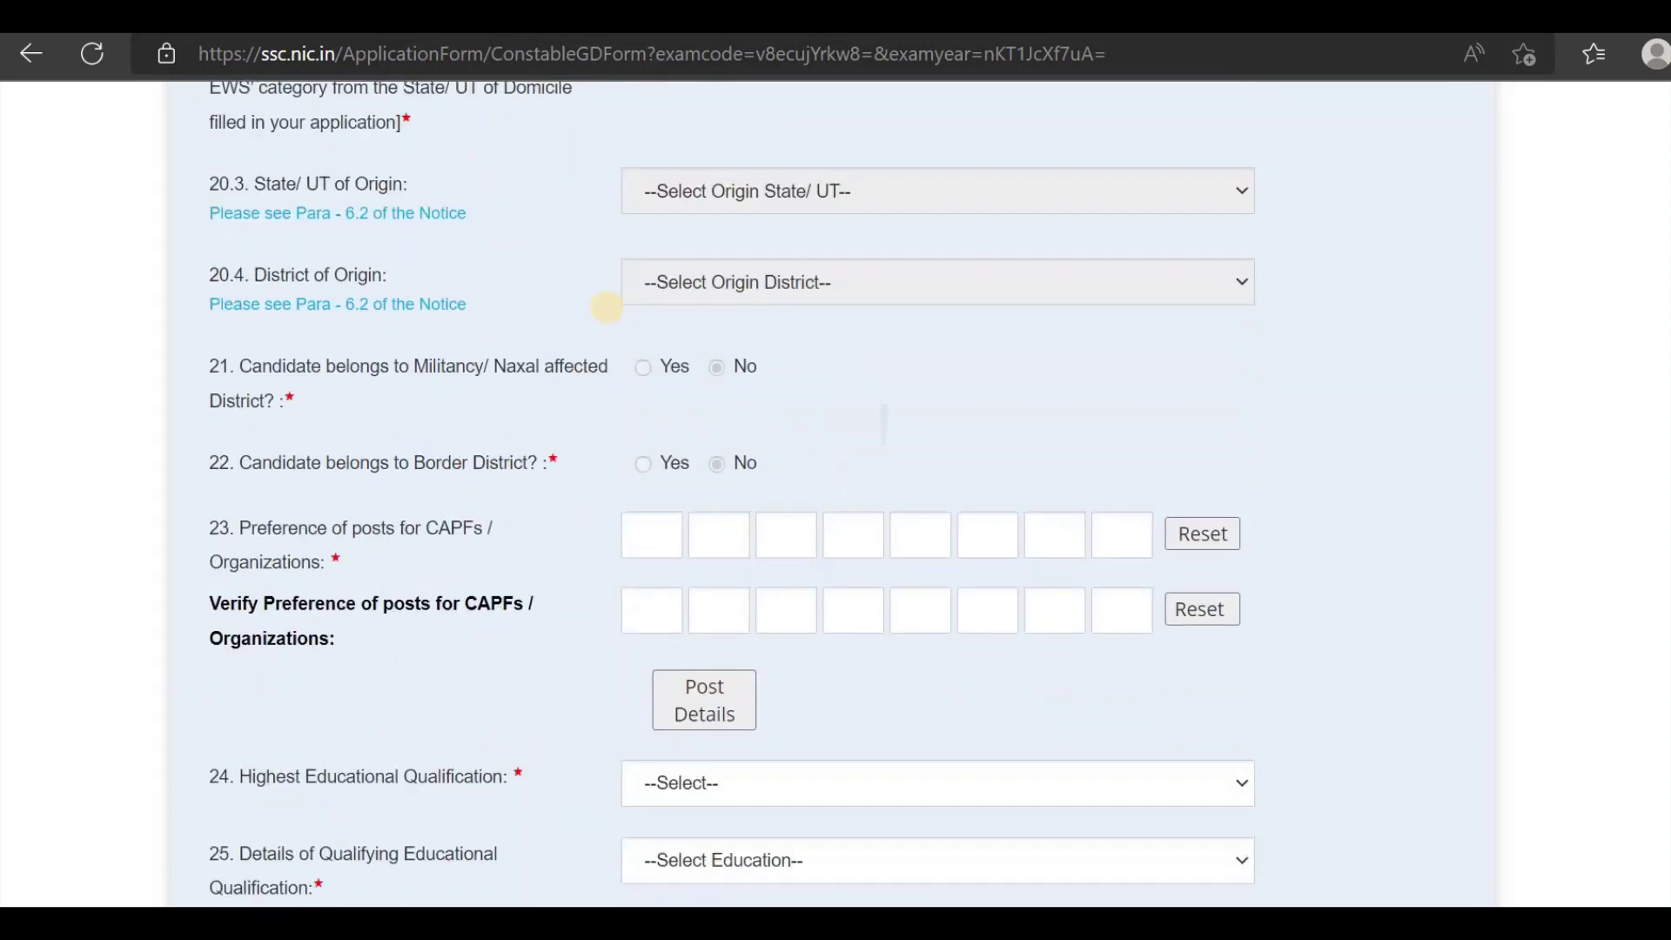
scroll(608, 306, "down", 1)
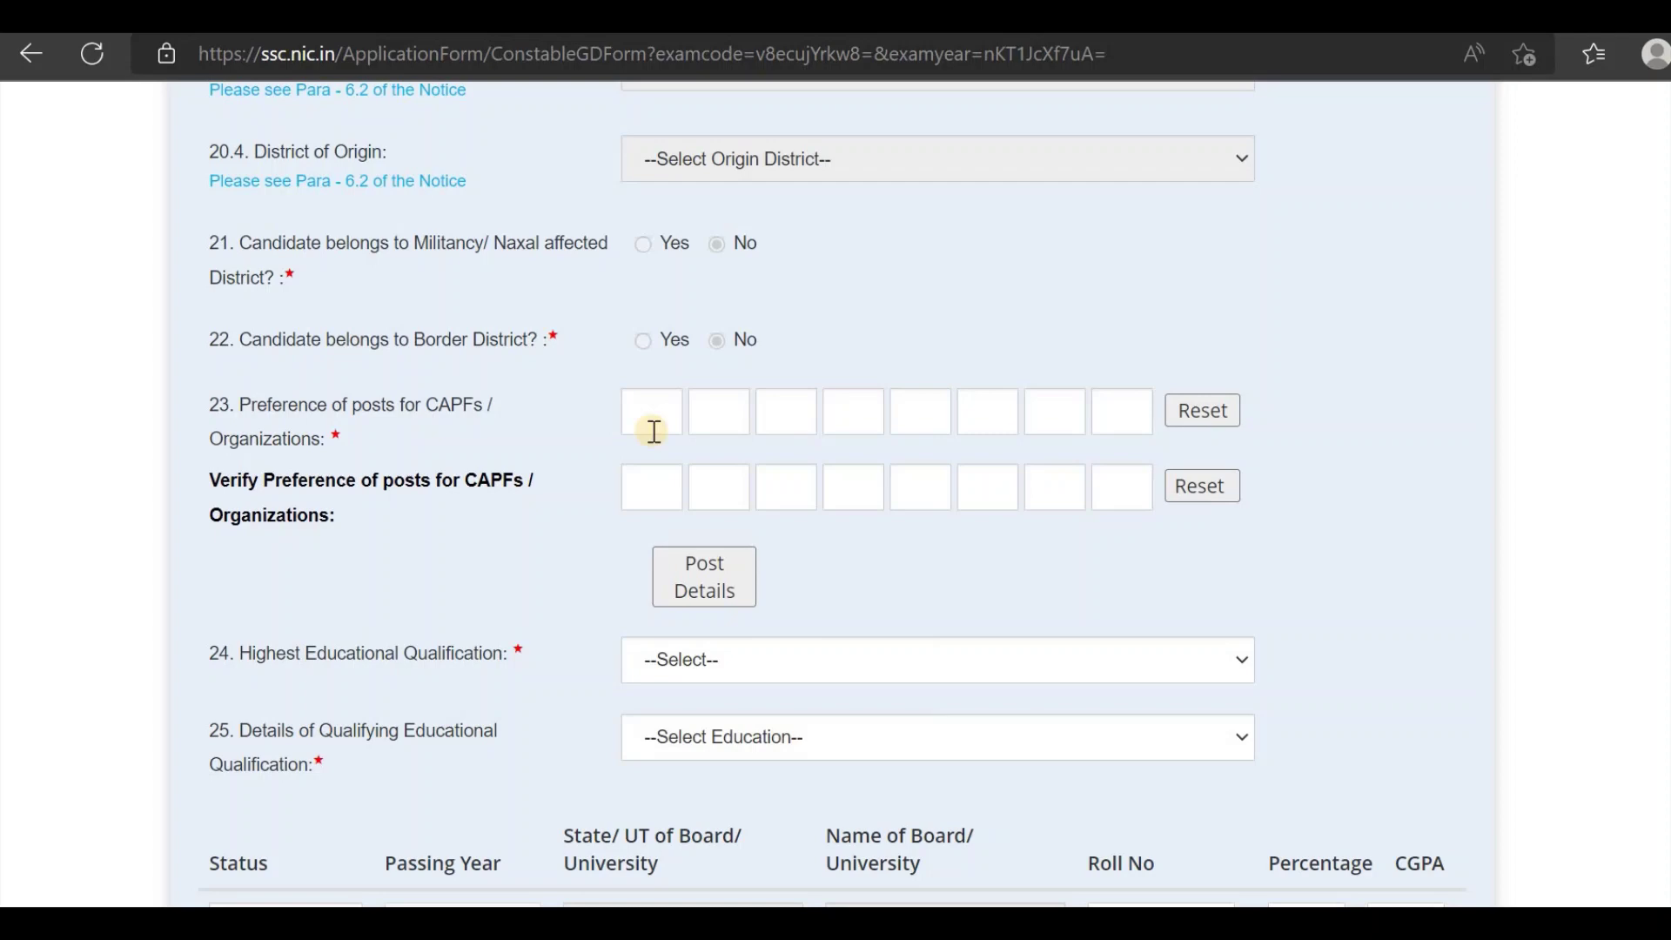
left_click(703, 577)
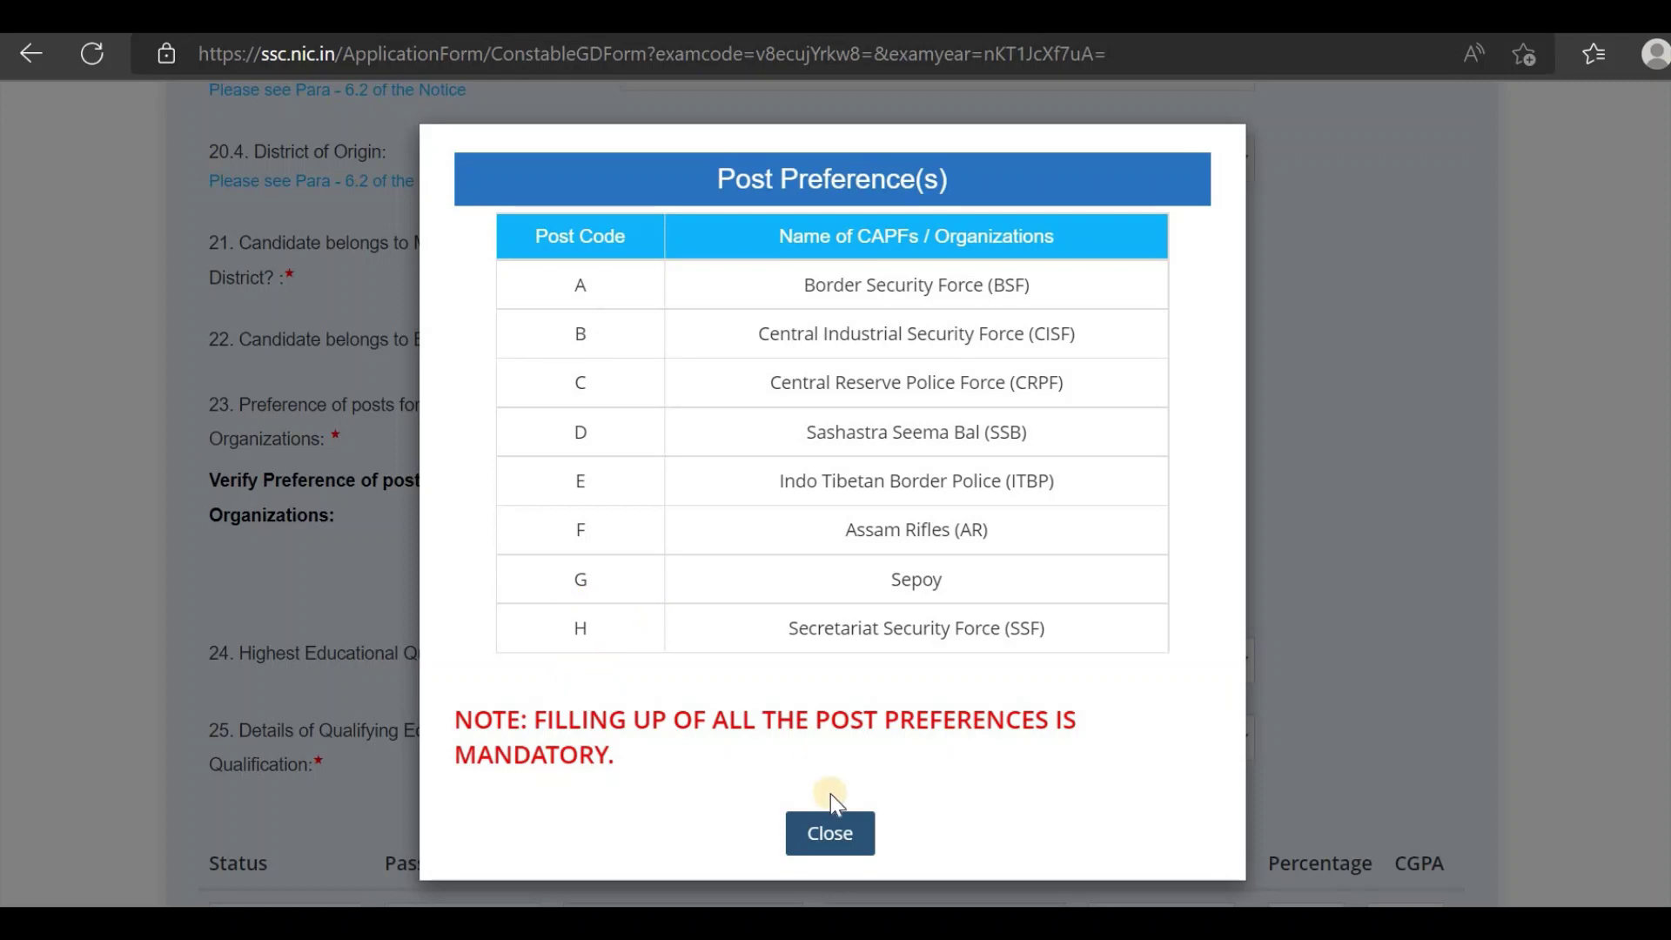
left_click(836, 837)
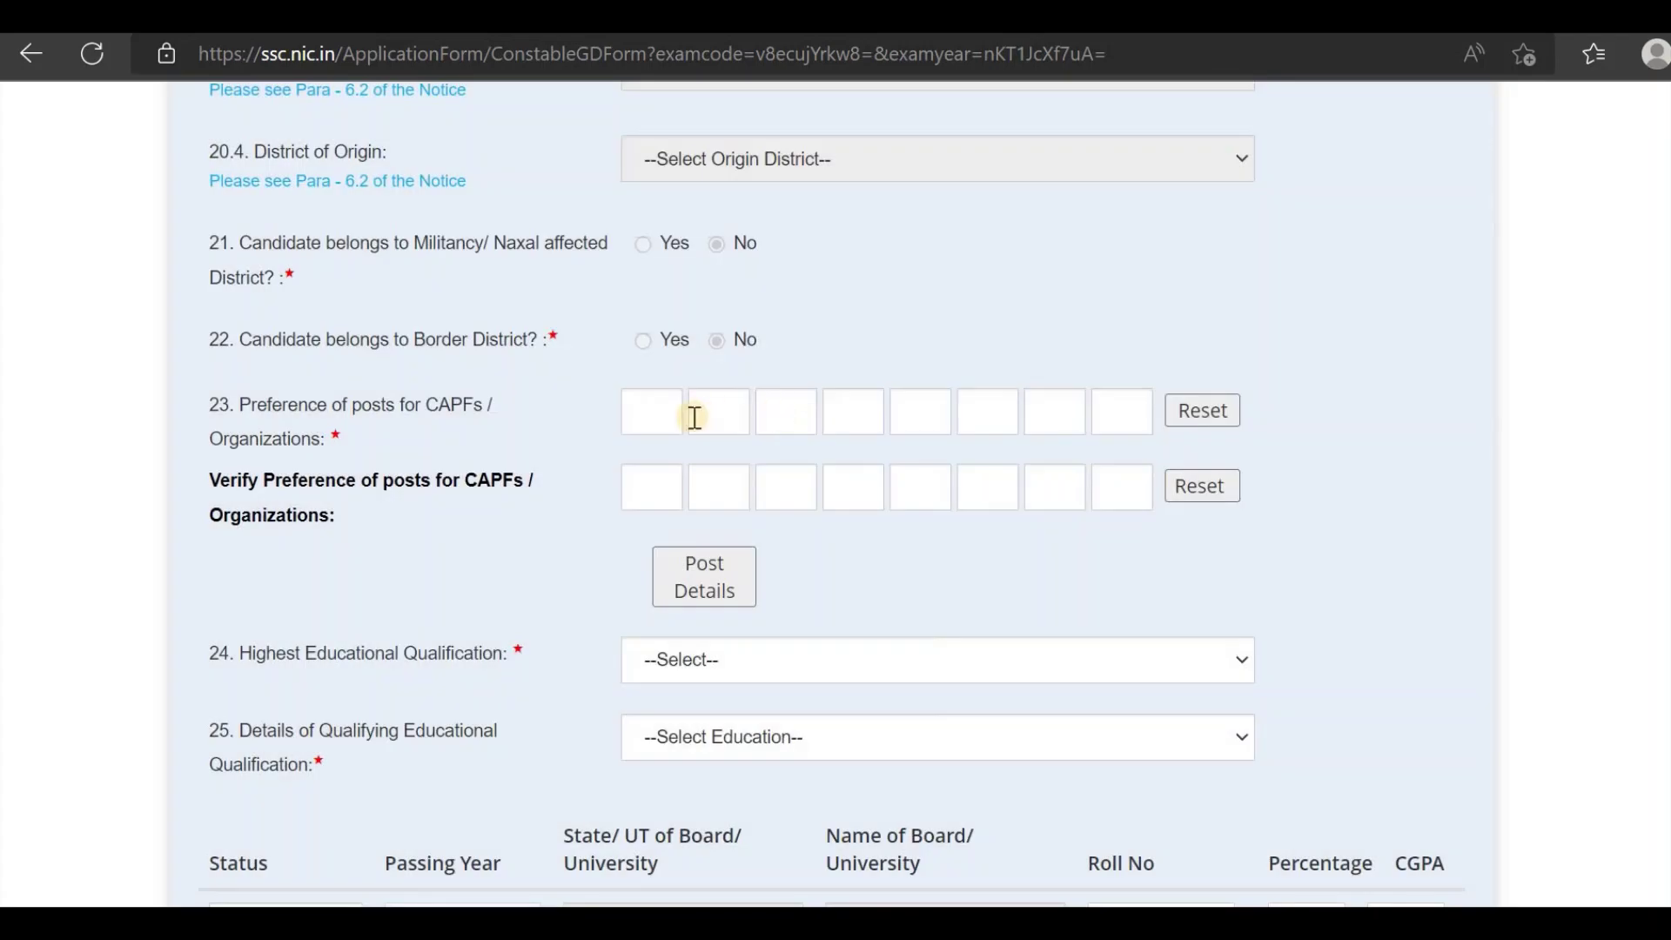
Step: Check the CAPFs/Organizations post codes, then enter the preference order H, B, G, D, E, F, A, C and verify it with the same order
left_click(697, 565)
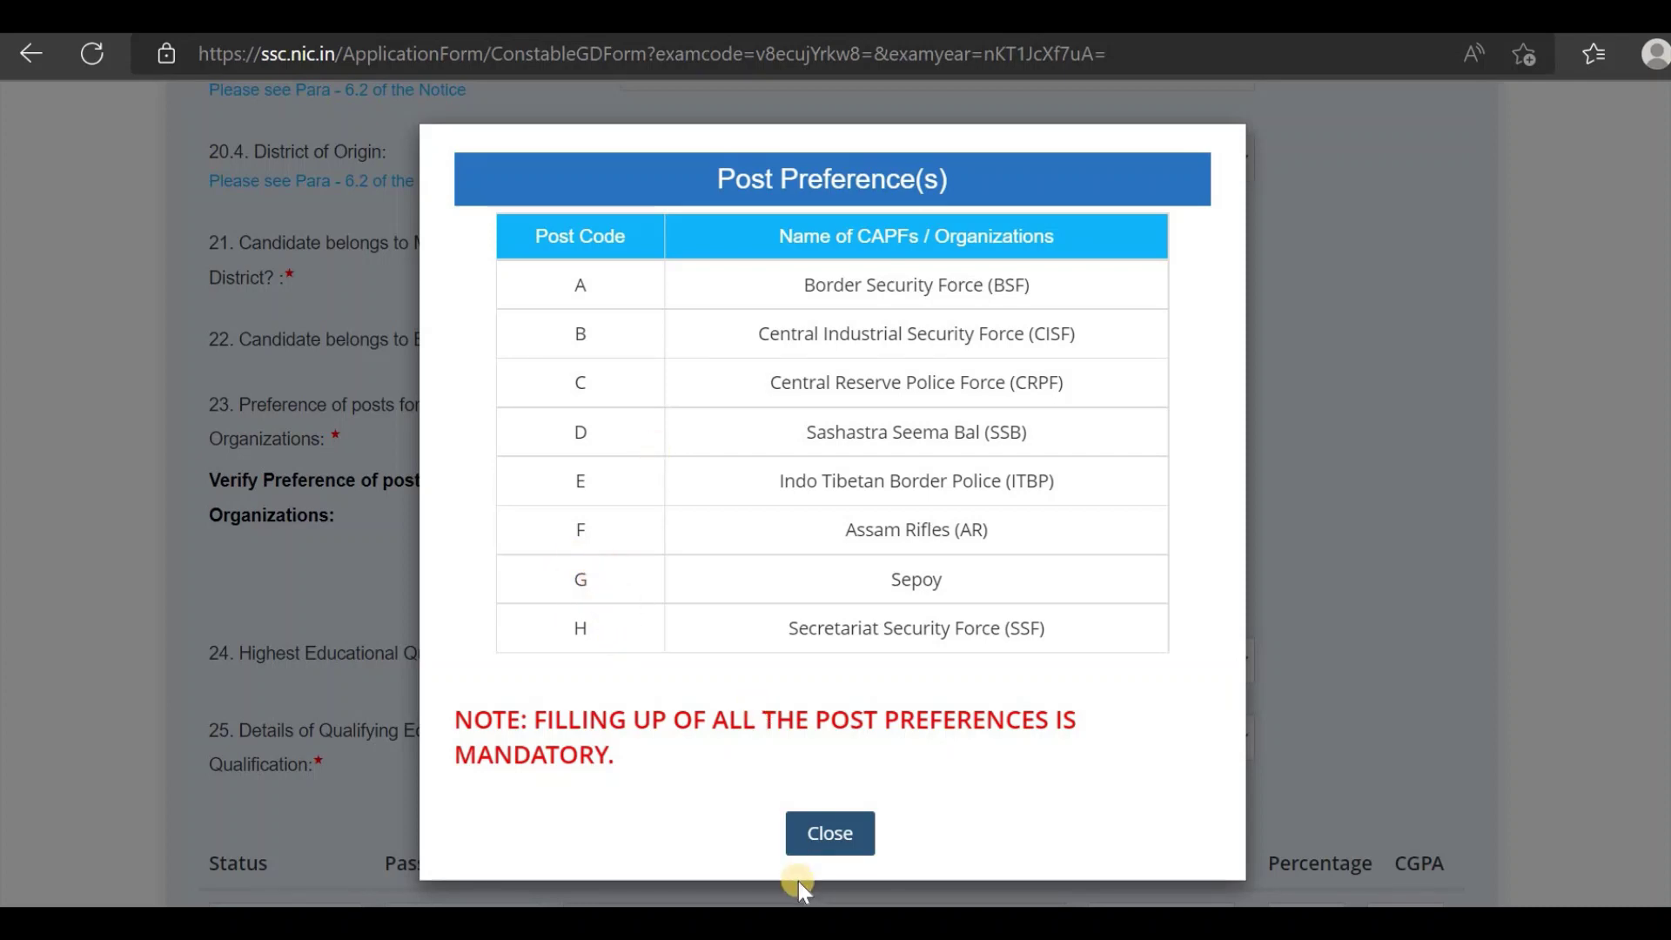
left_click(827, 837)
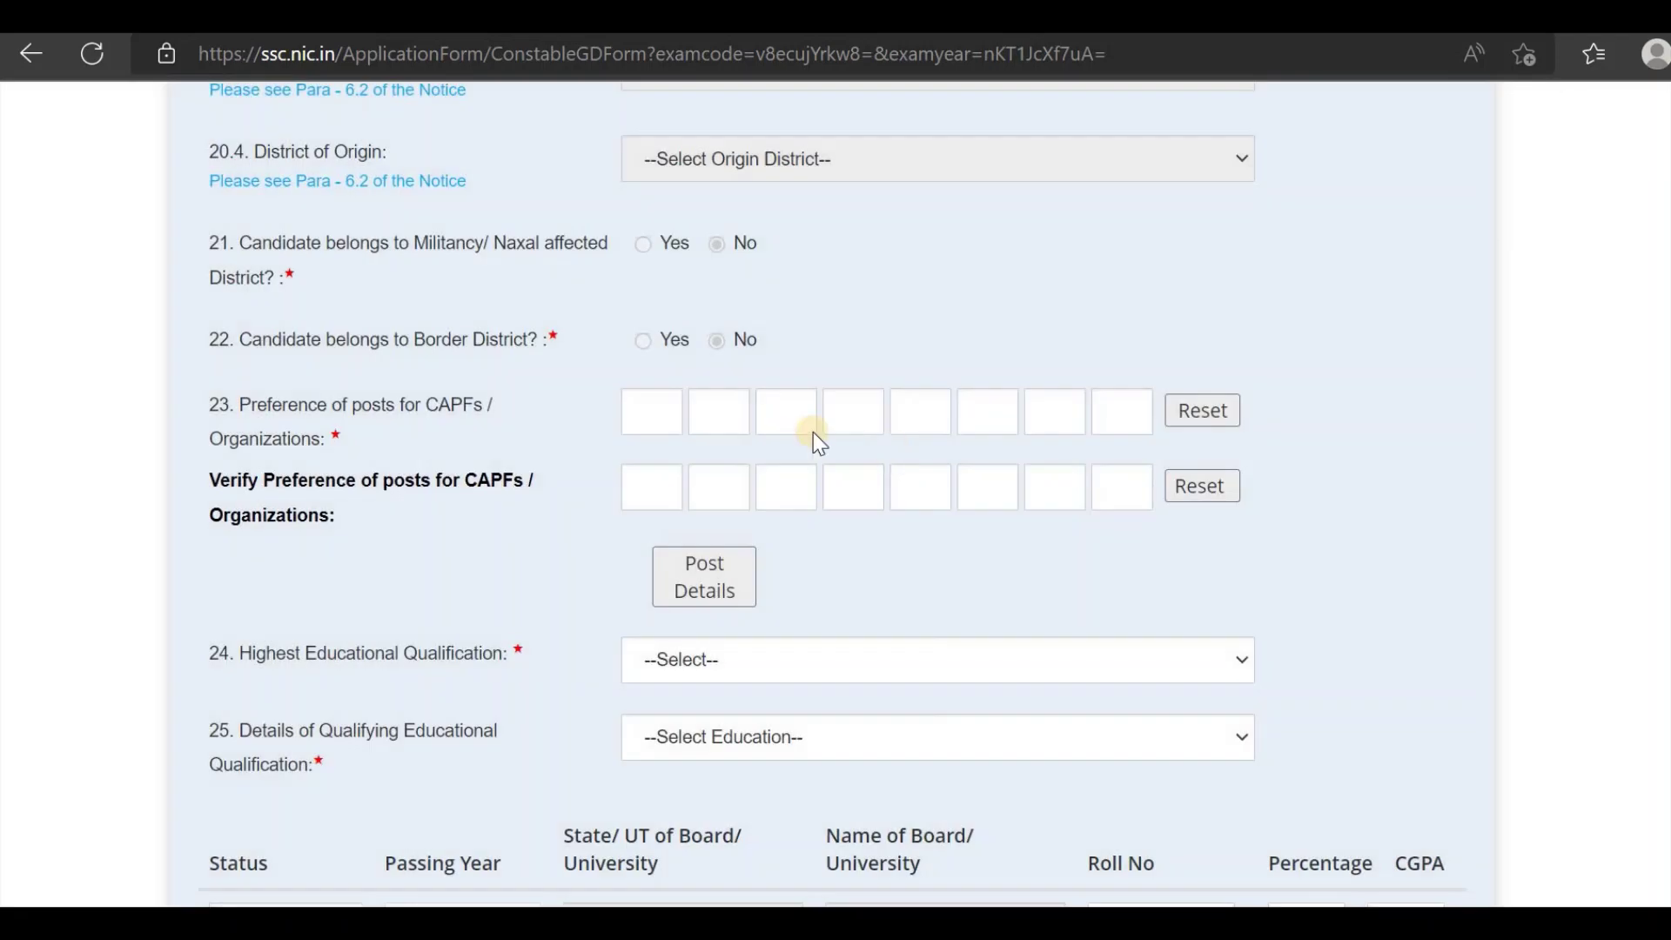
left_click(668, 415)
type("H")
type("B")
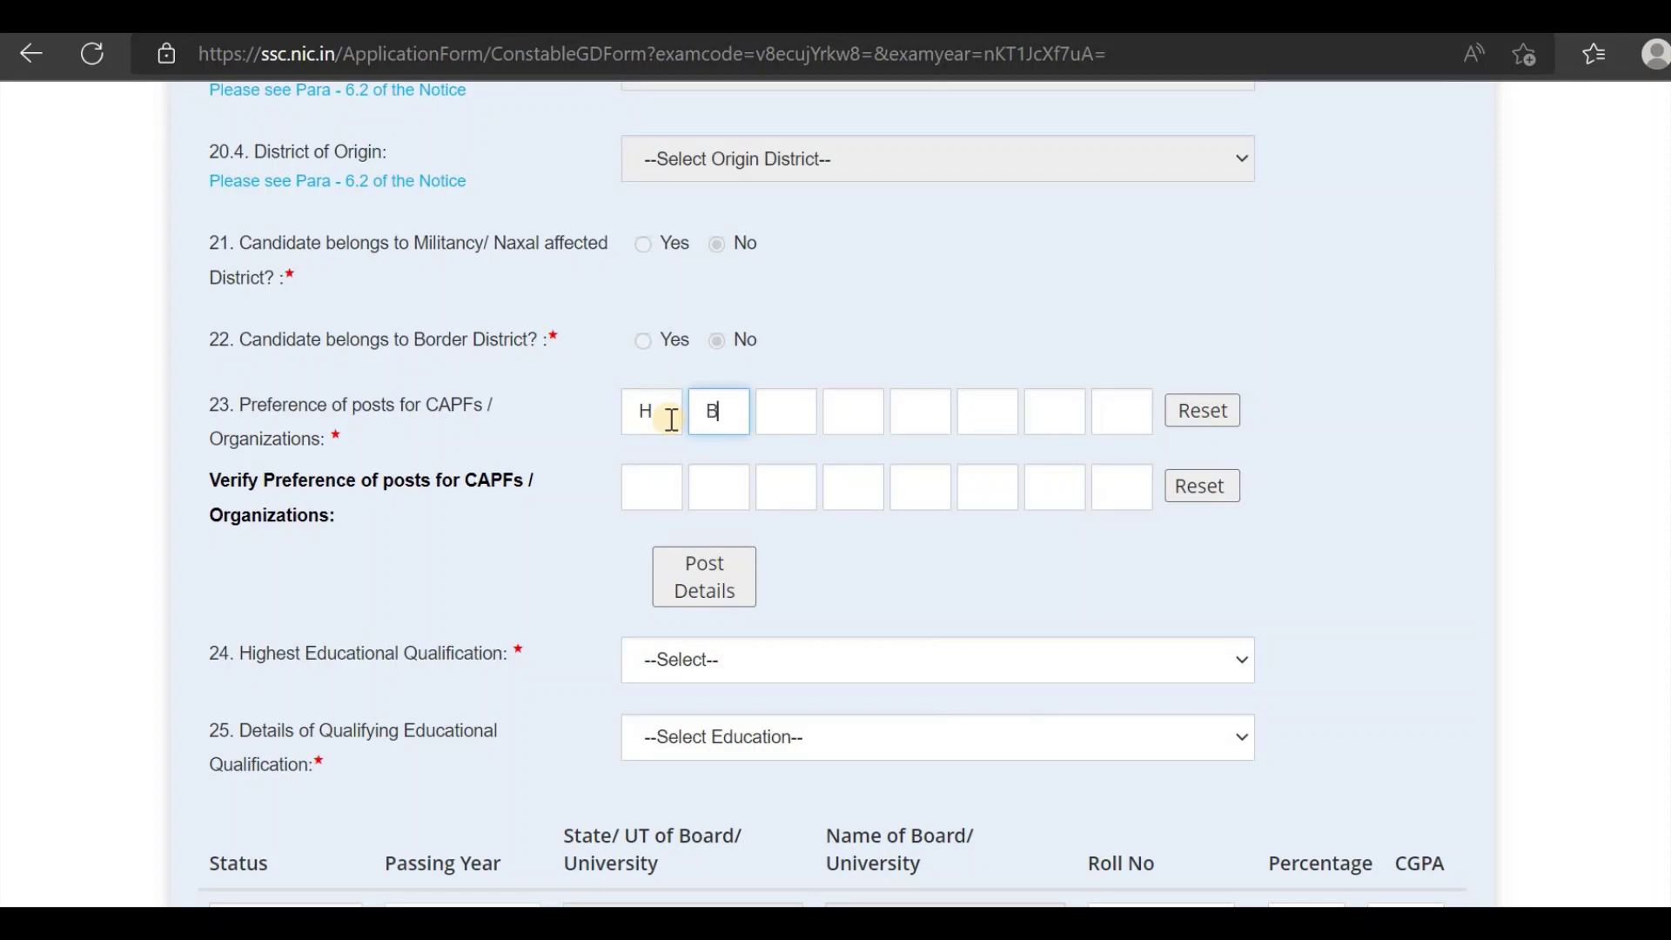
type("G")
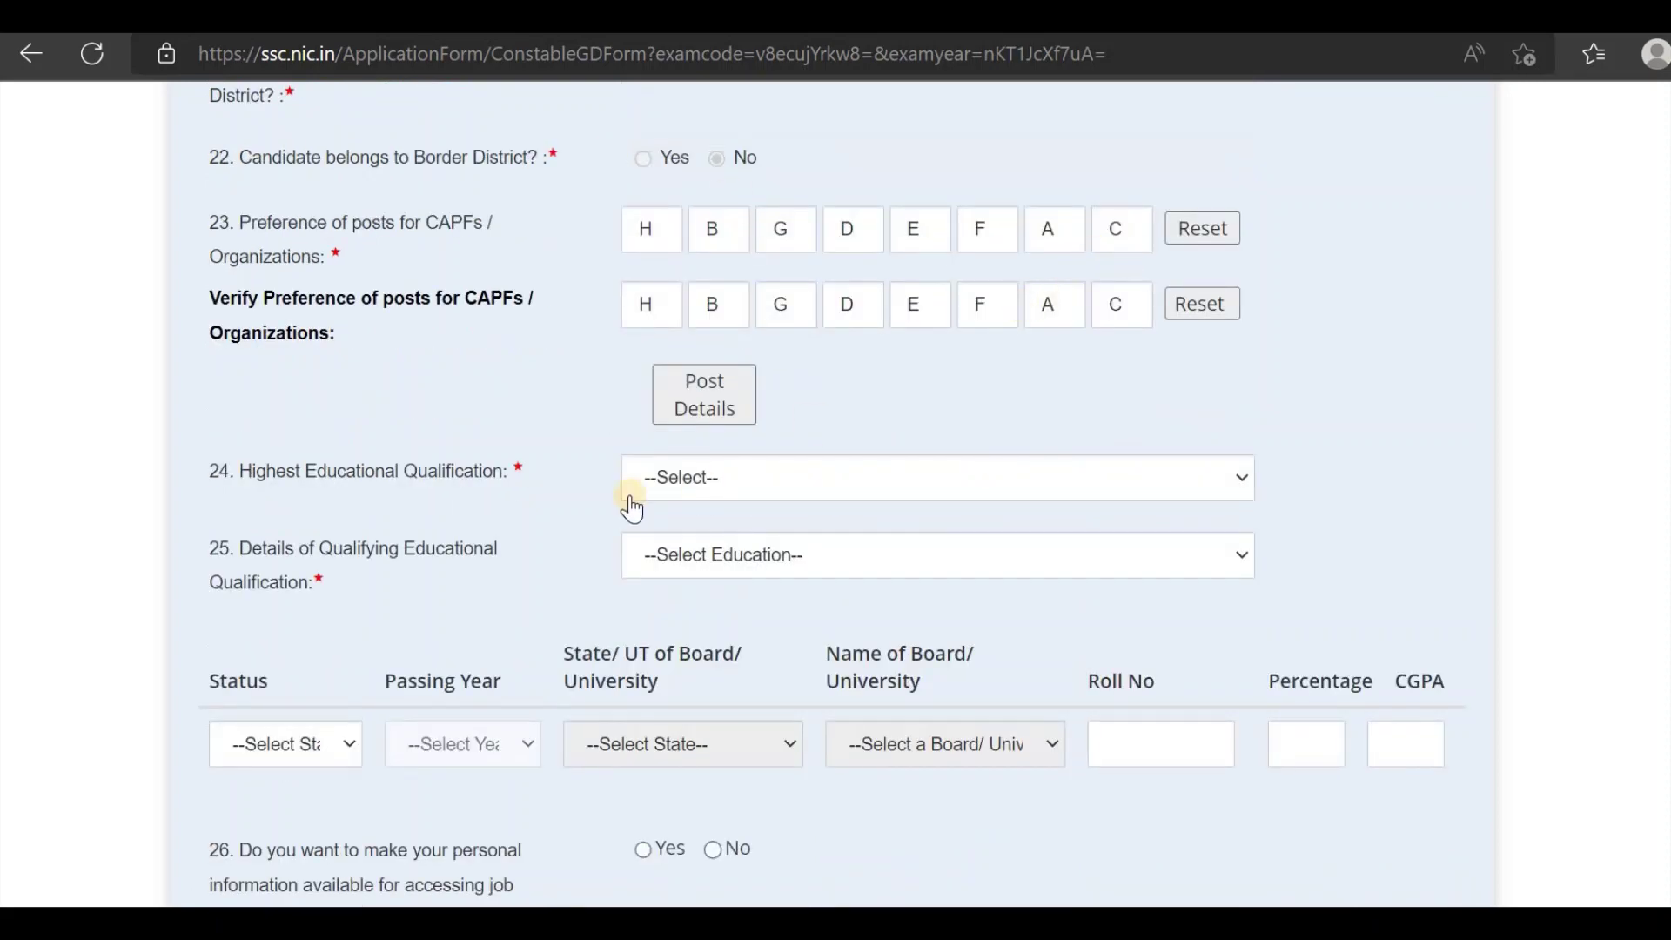
Step: Set the Highest Educational Qualification to BBA (18) and the qualifying educational qualification to 10th Standard
left_click(690, 495)
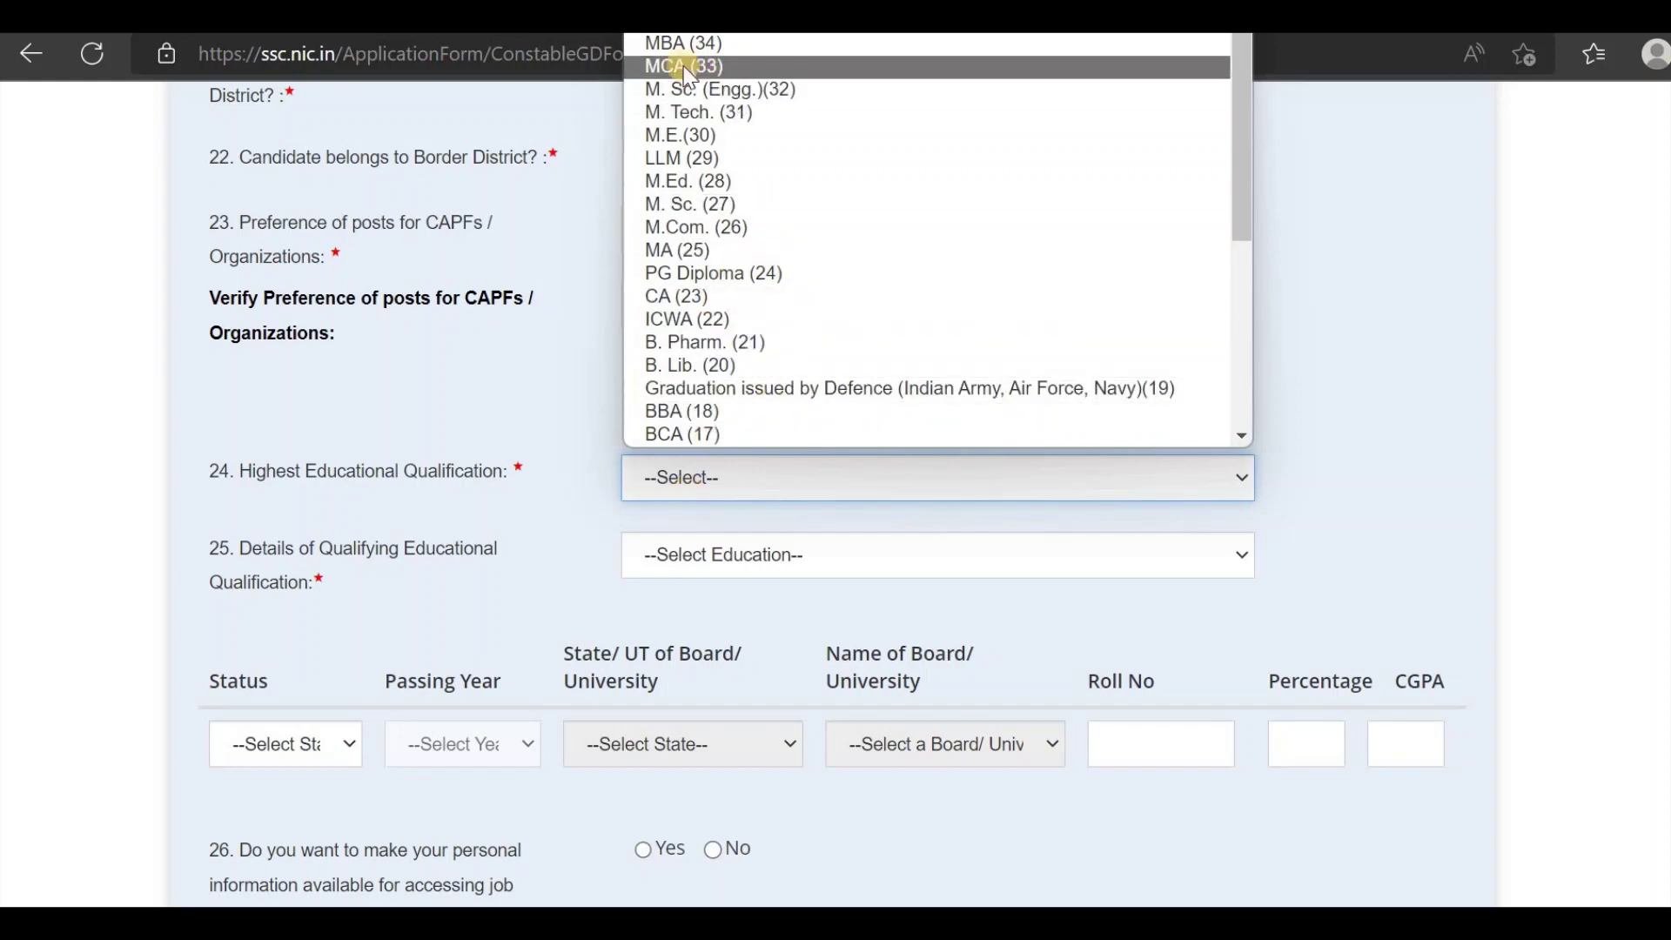
left_click(683, 411)
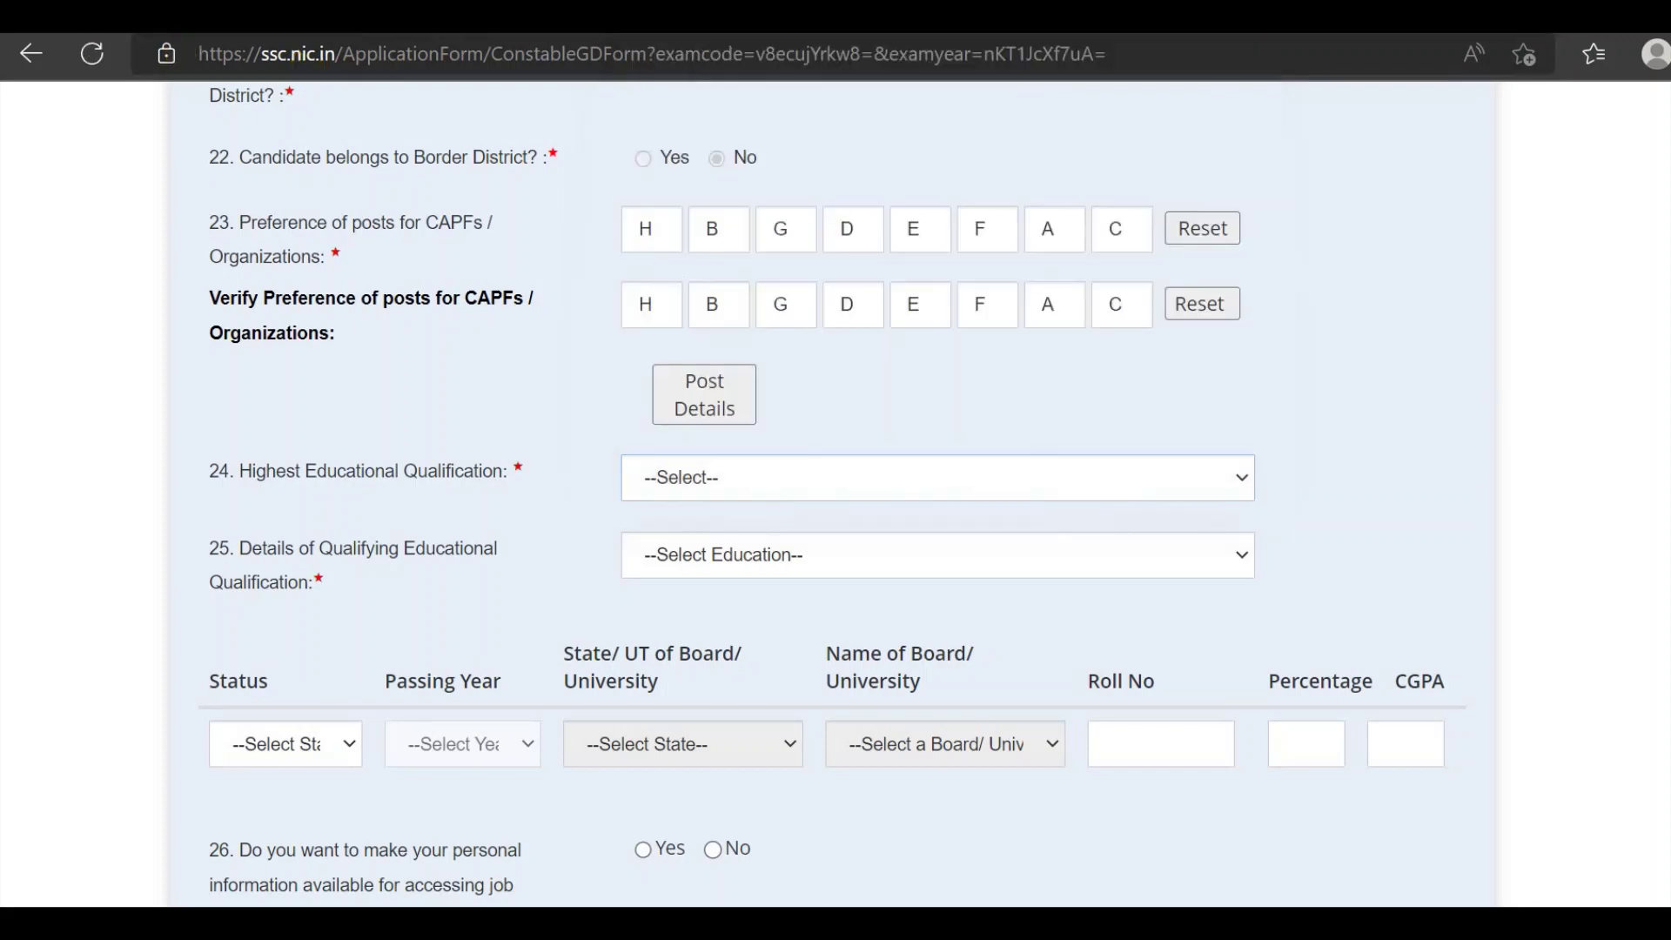
left_click(741, 578)
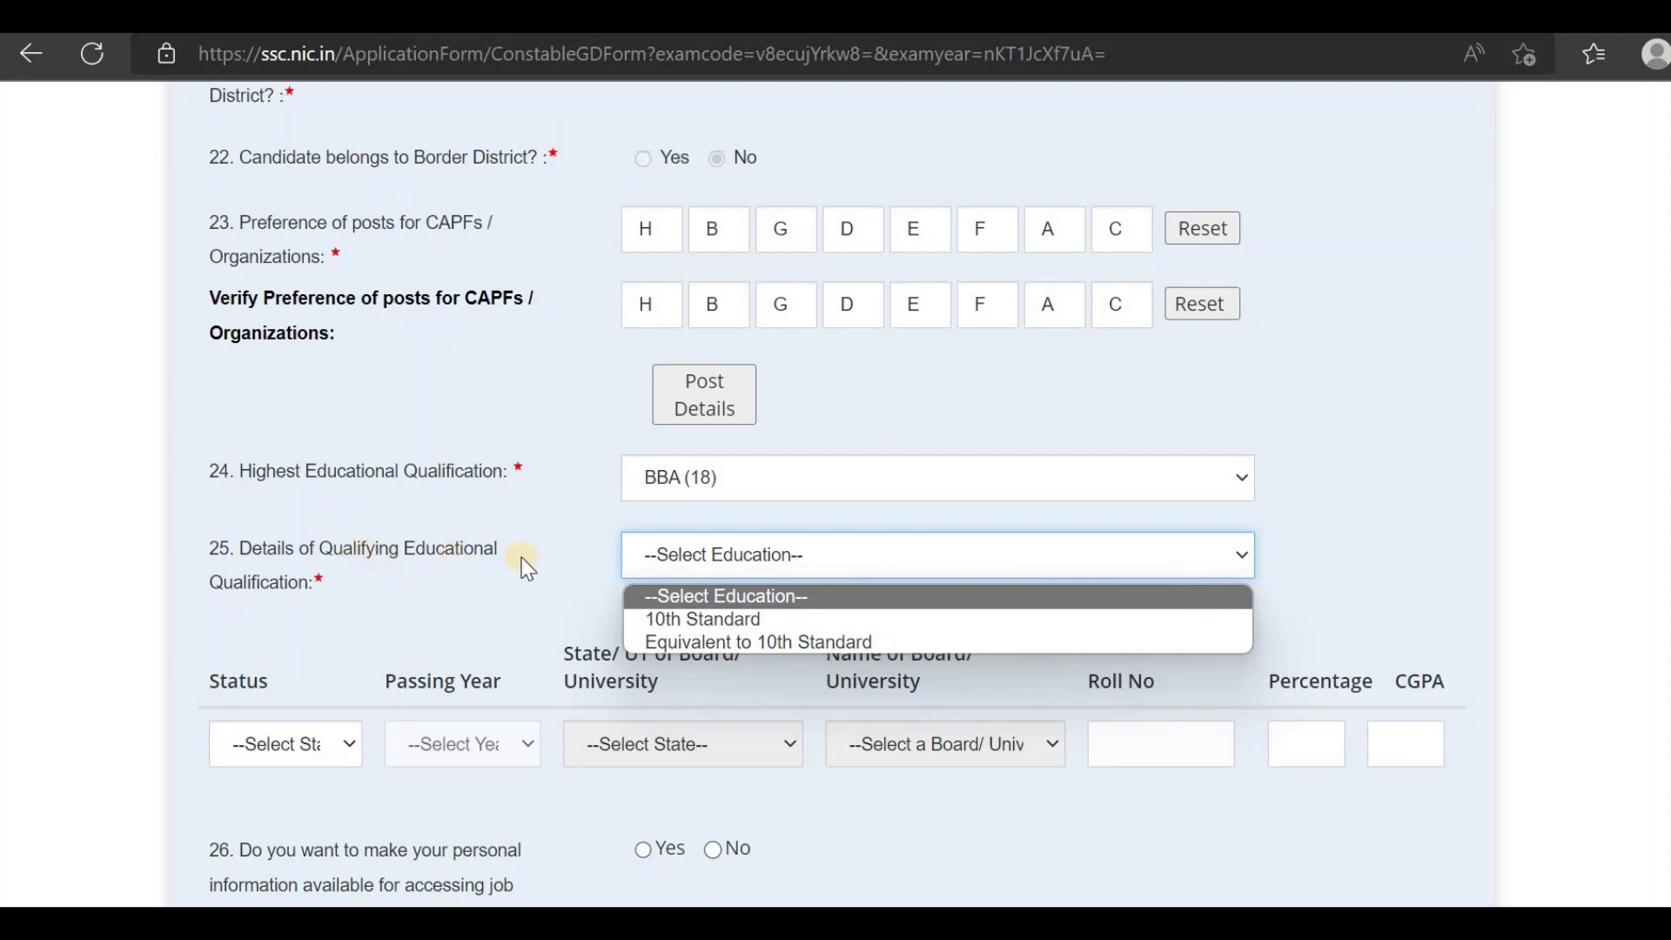
left_click(716, 620)
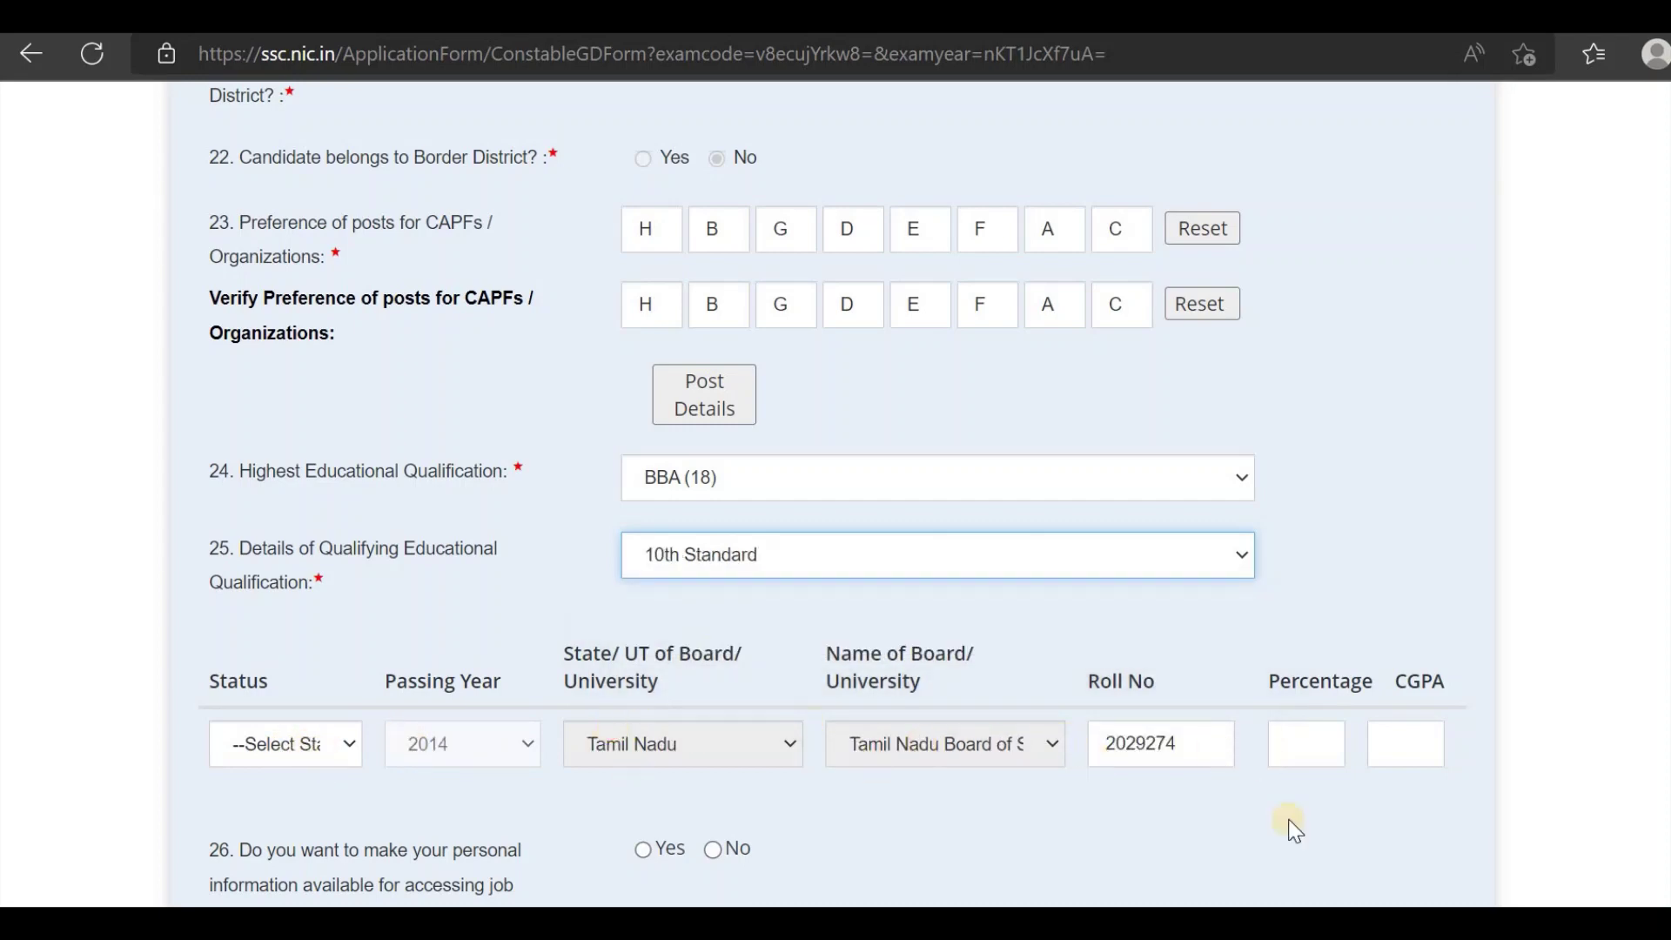
Step: Set the 10th Standard qualification's status to Passed and try to answer Yes to making personal information available for job opportunities
left_click(1310, 754)
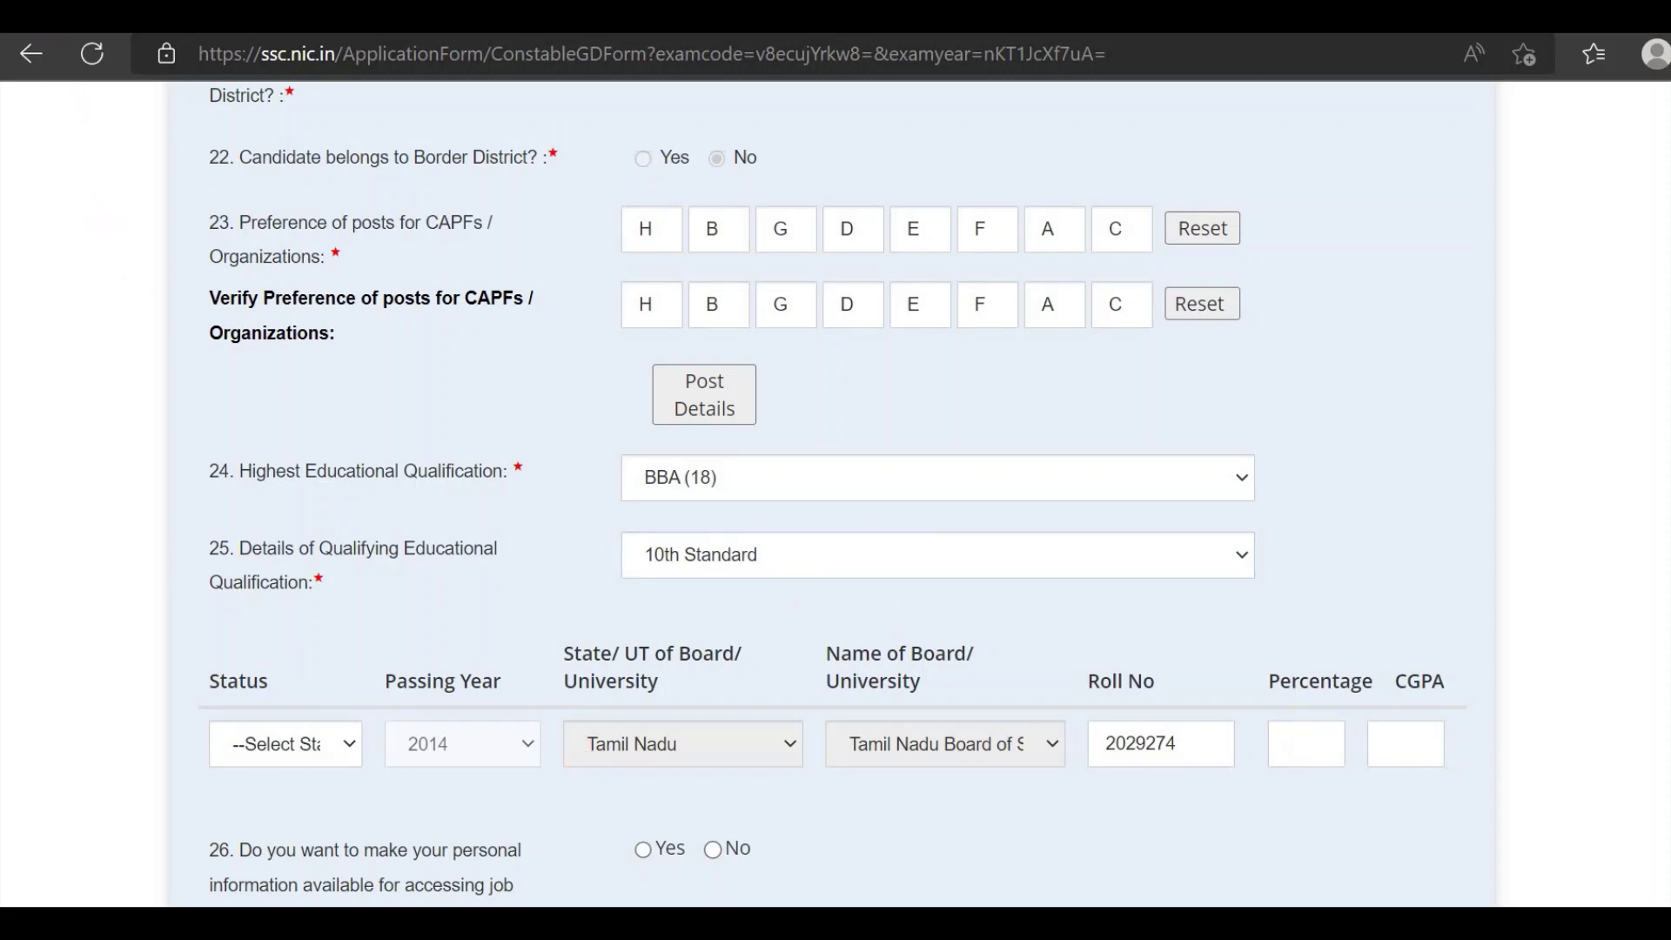
left_click(315, 745)
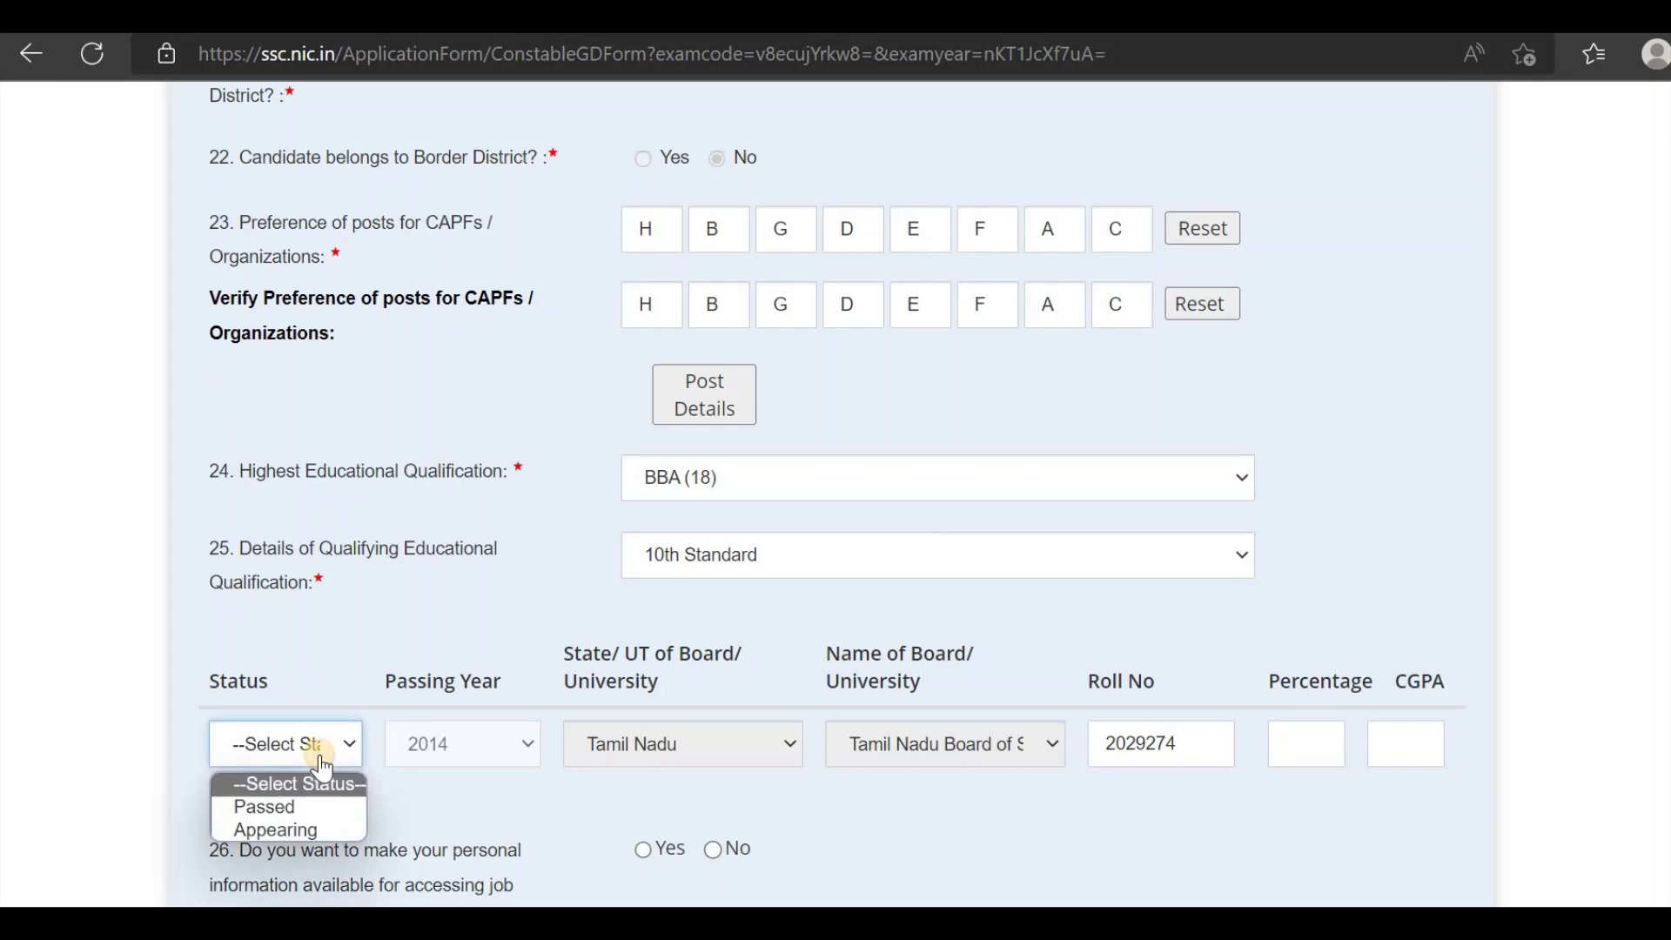
left_click(268, 807)
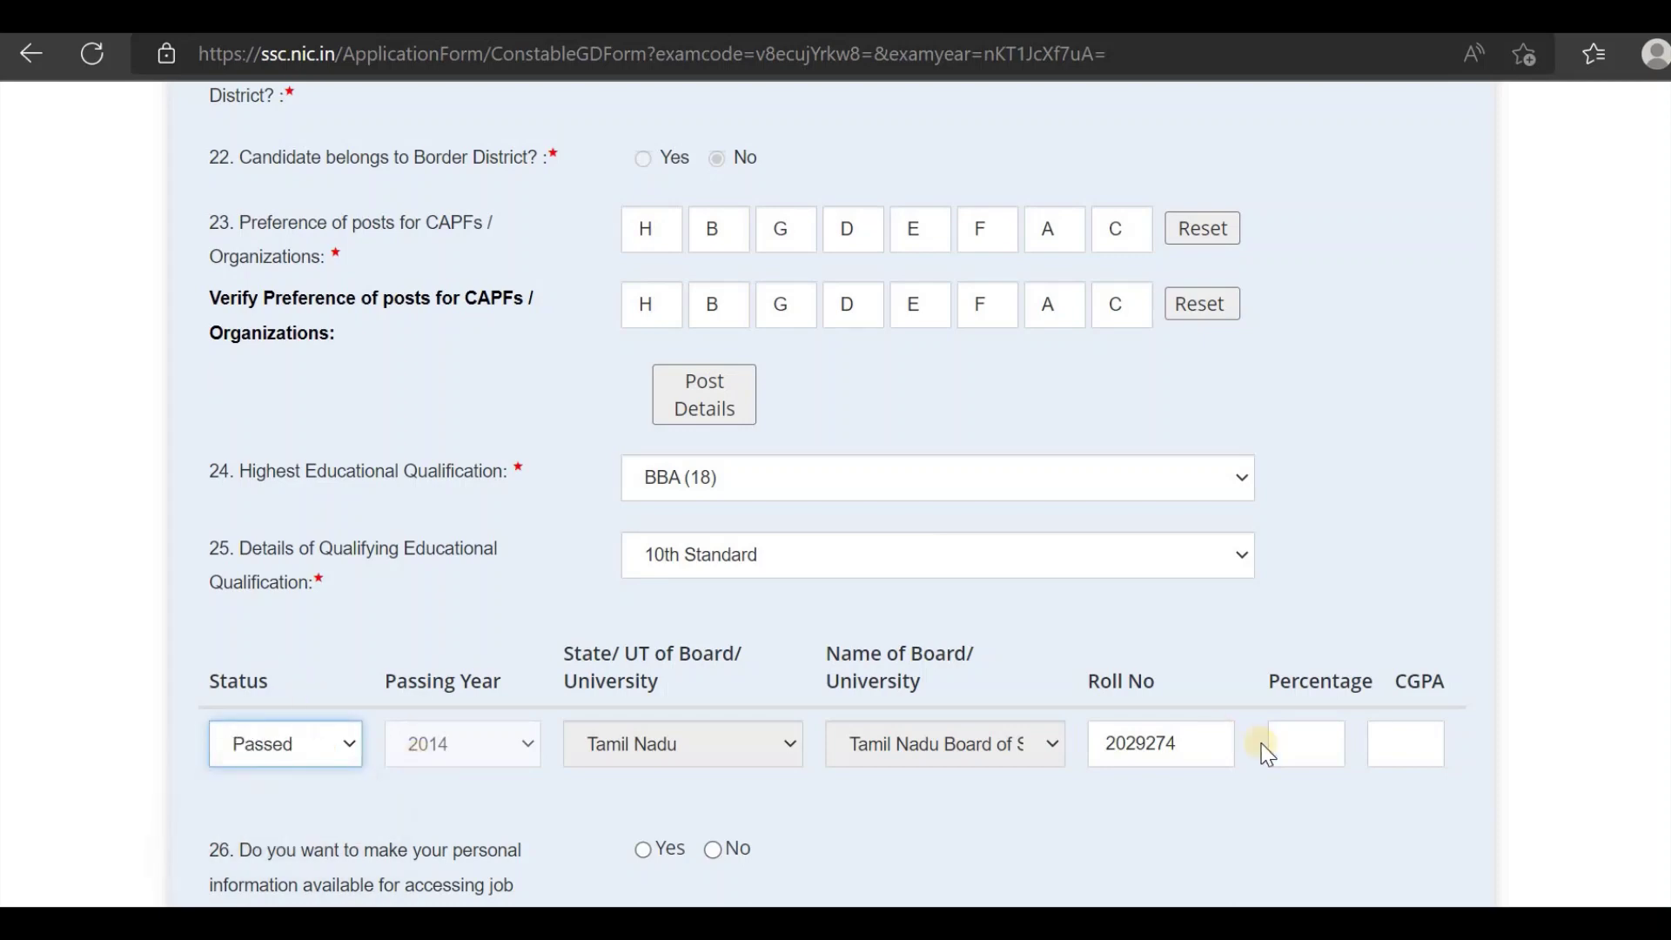
left_click(1287, 739)
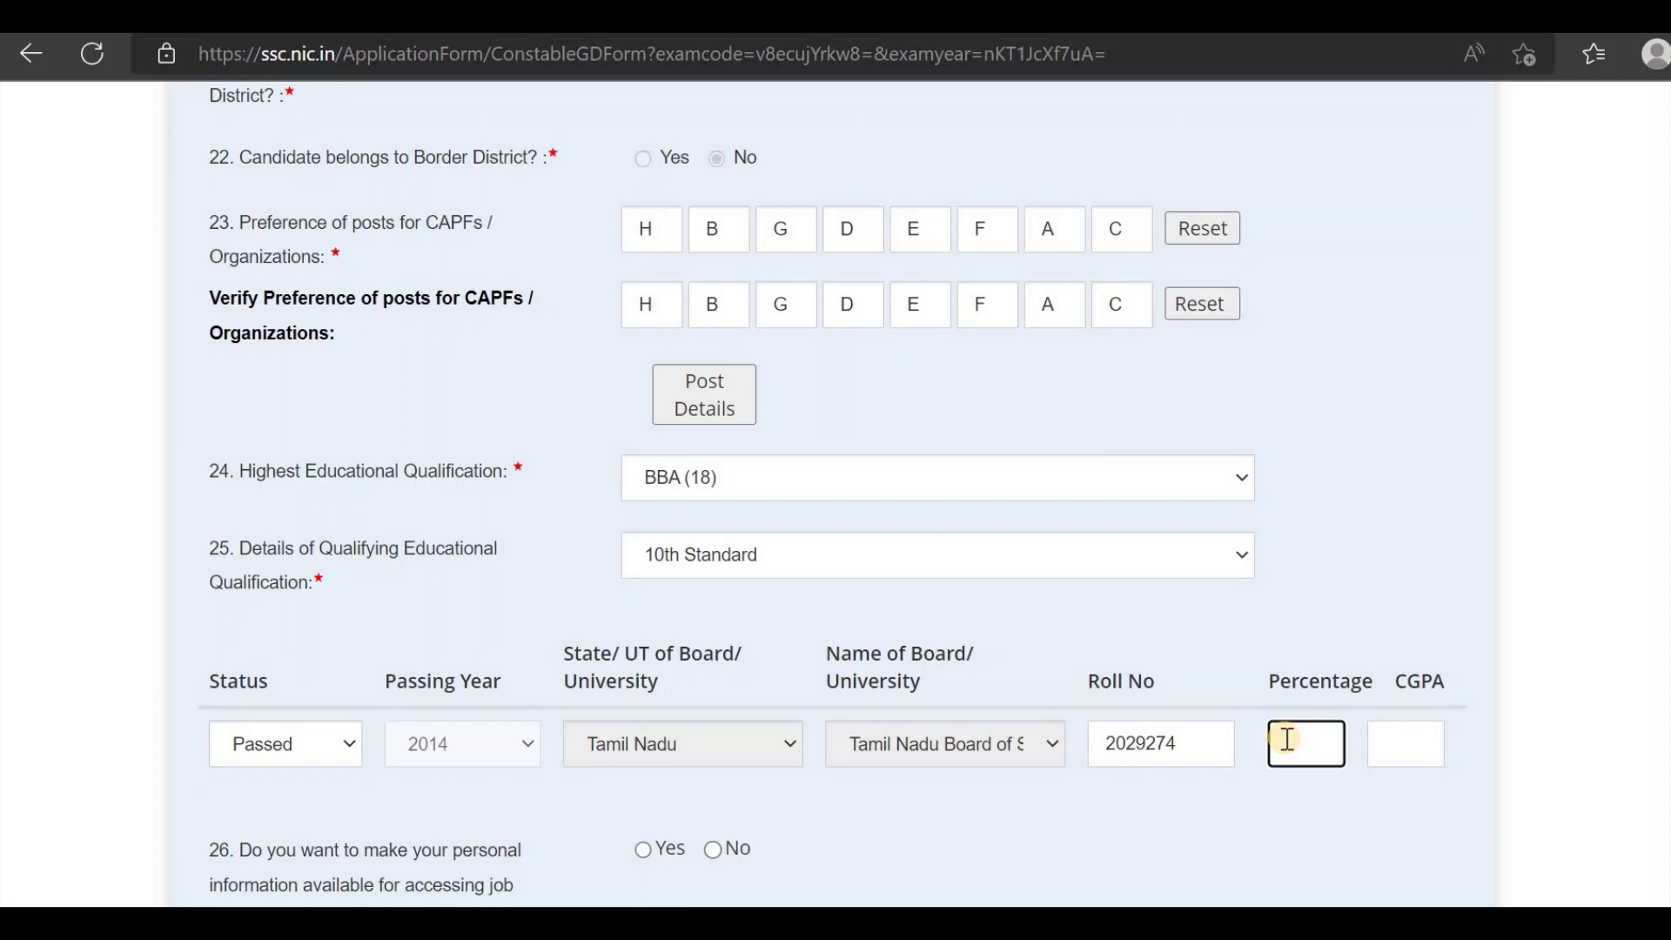
scroll(1279, 735, "down", 1)
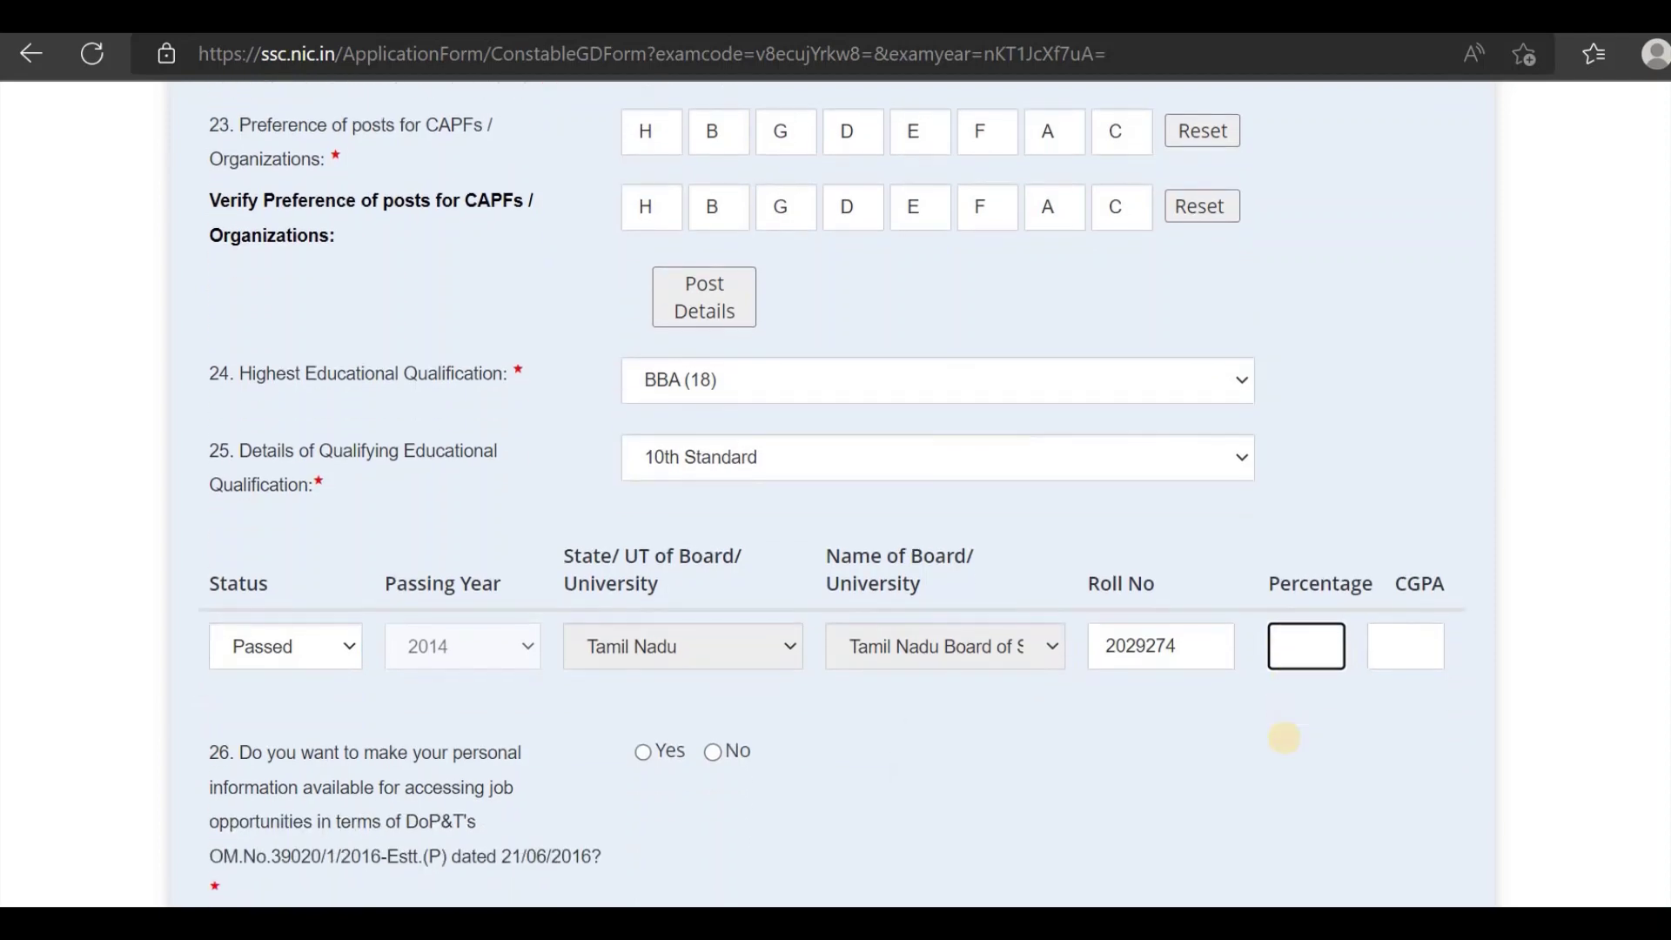
left_click(644, 754)
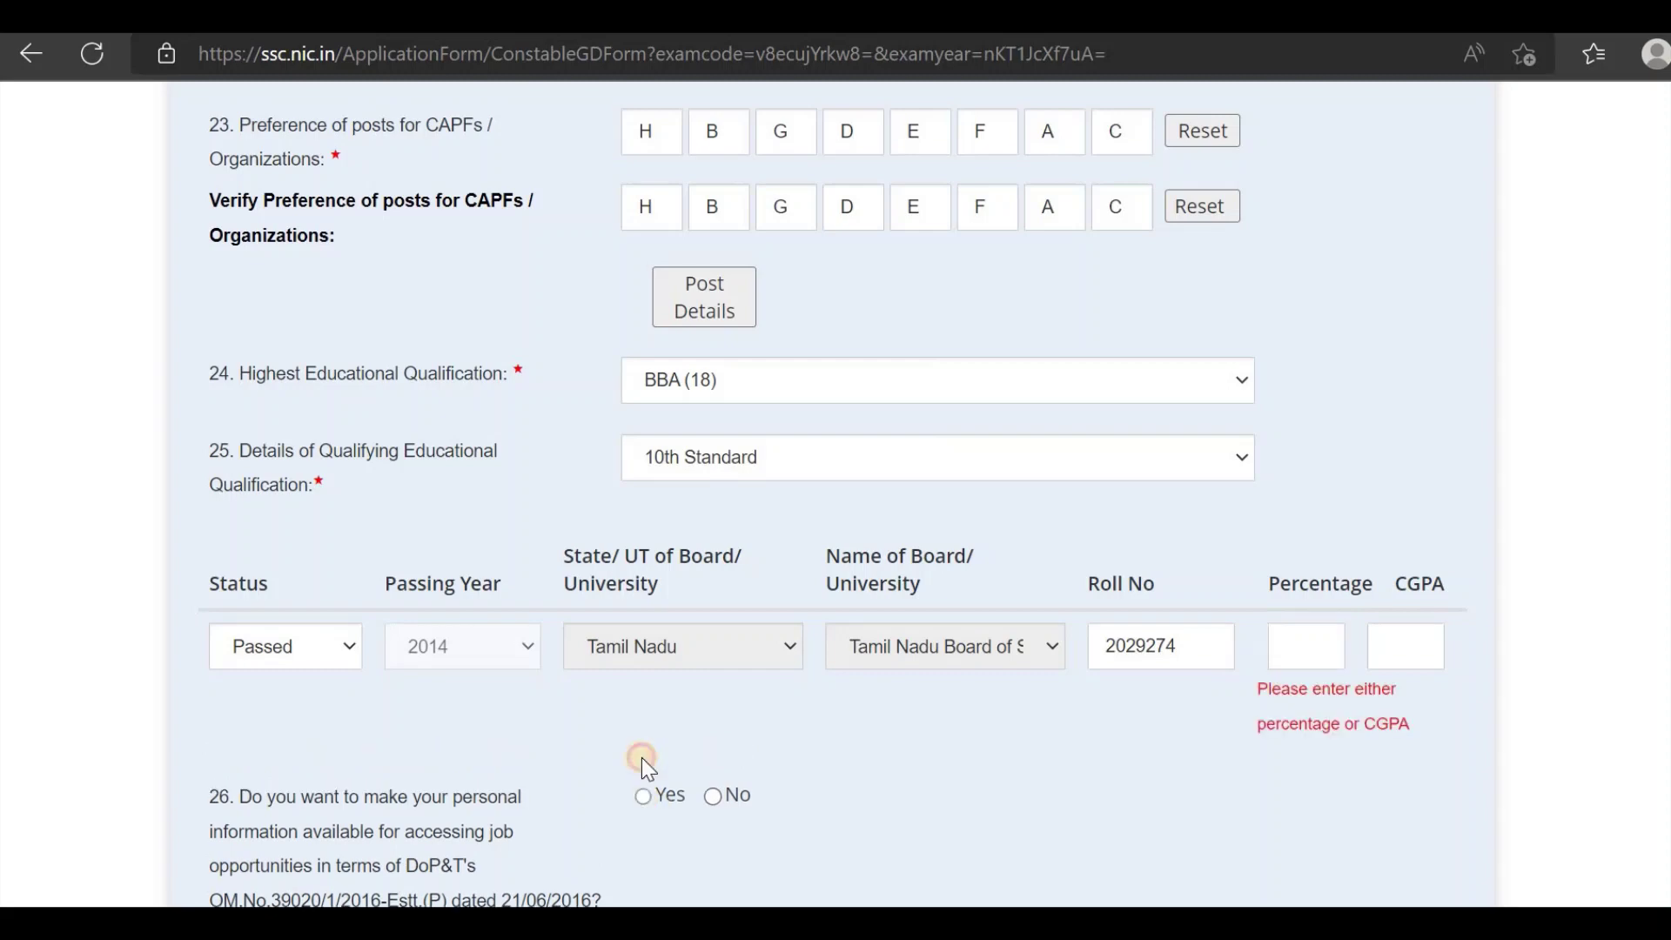
scroll(376, 327, "down", 10)
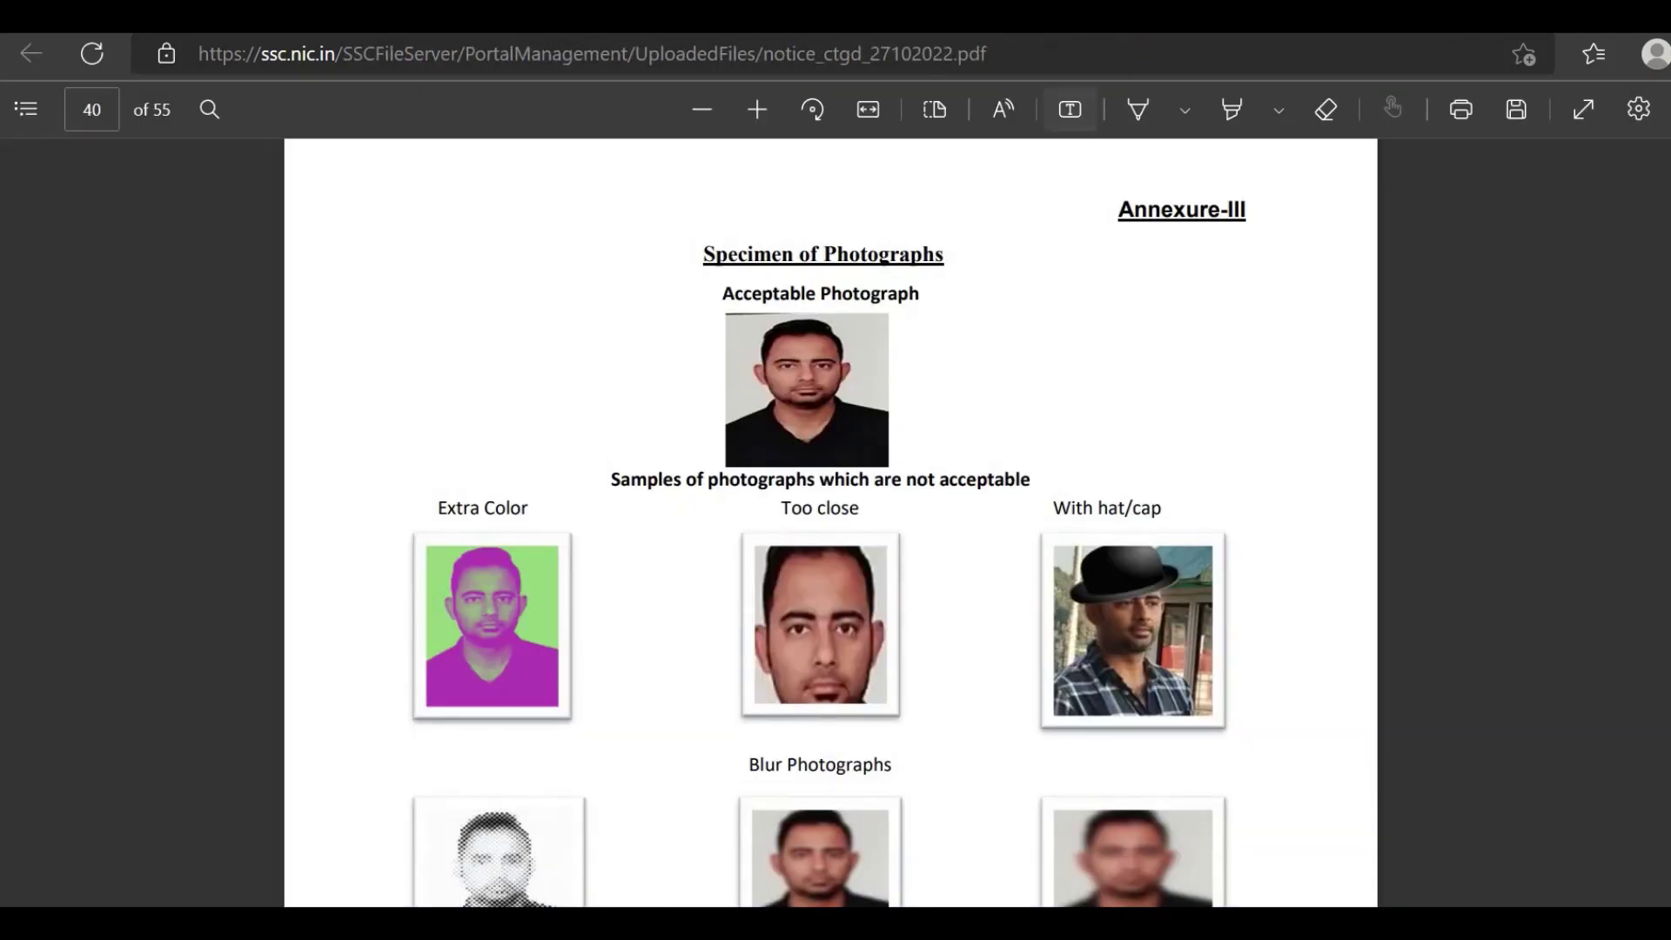
Step: On the notice's Specimen of Photographs page, draw a tick beside the acceptable photograph, outline it and circle both ears in blue ink
left_click(1138, 108)
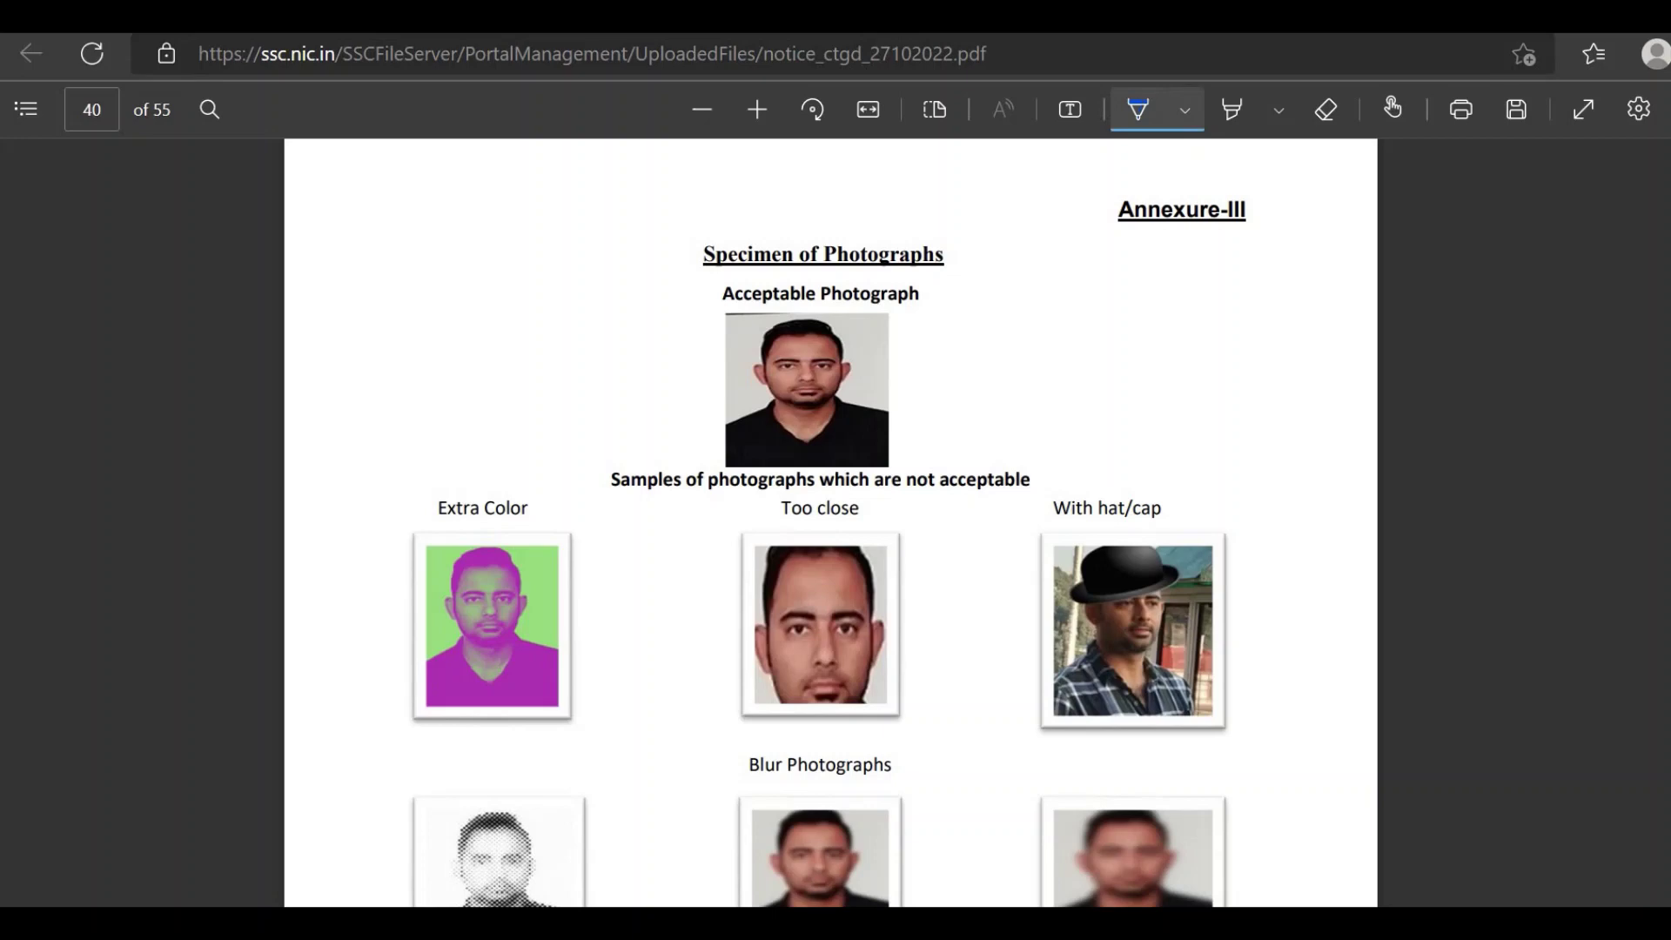
left_click_drag(910, 380, 954, 373)
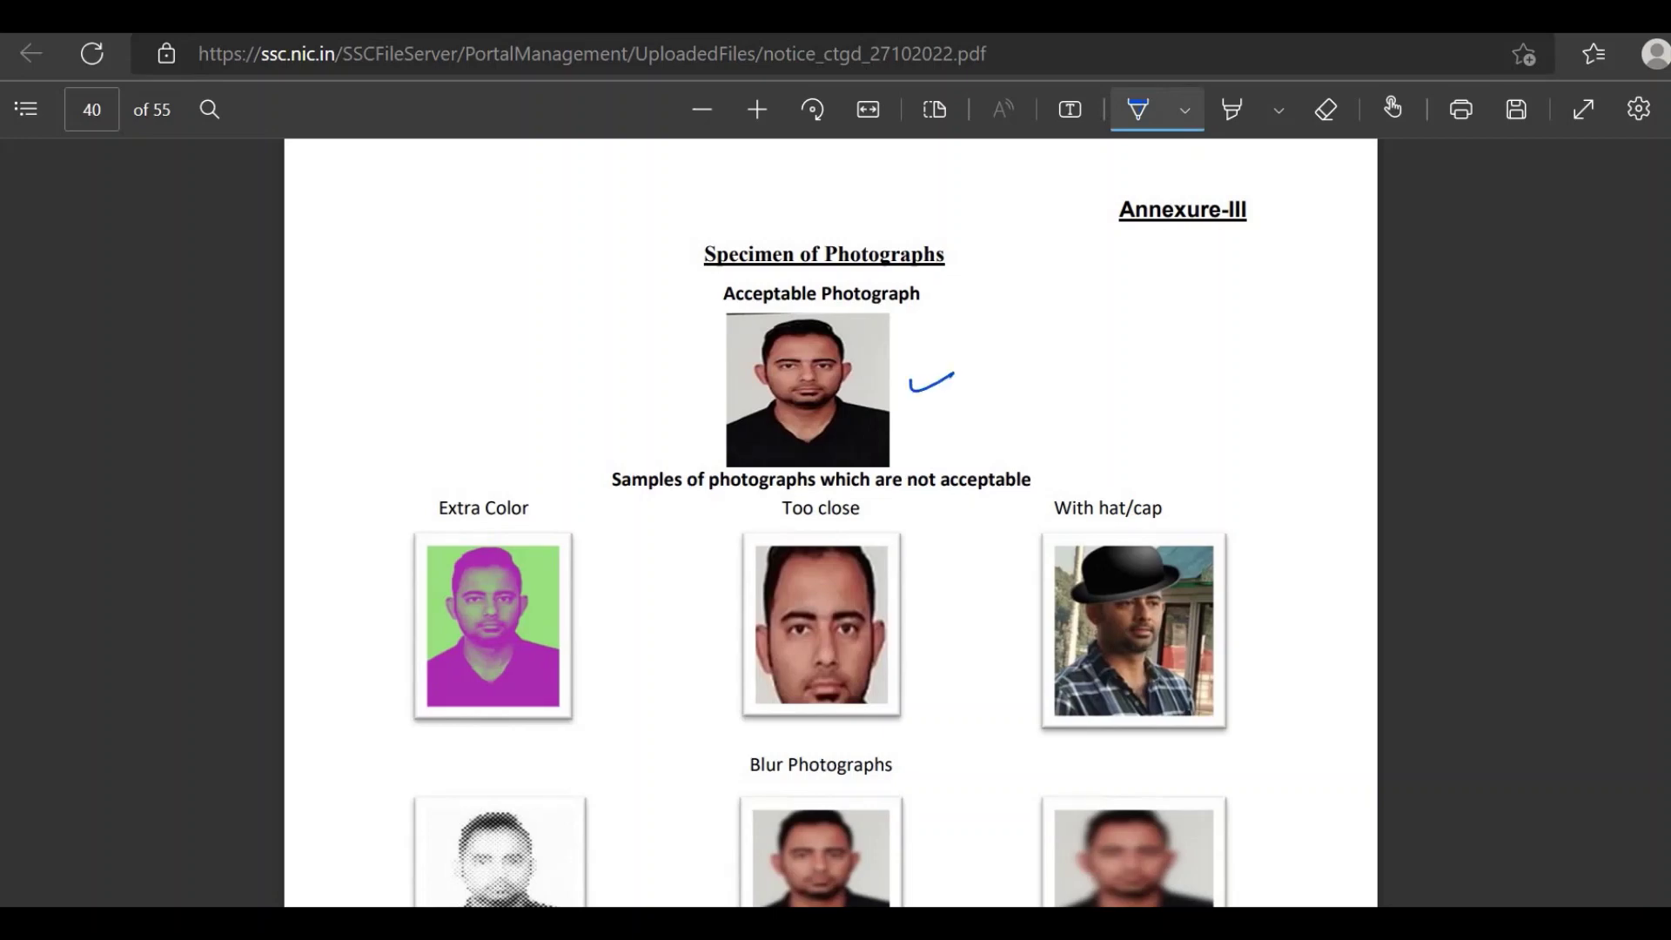
mouse_move(724, 315)
left_mouse_down()
mouse_move(725, 468)
mouse_move(890, 471)
mouse_move(893, 318)
mouse_move(725, 315)
mouse_move(753, 375)
mouse_move(844, 361)
left_mouse_up()
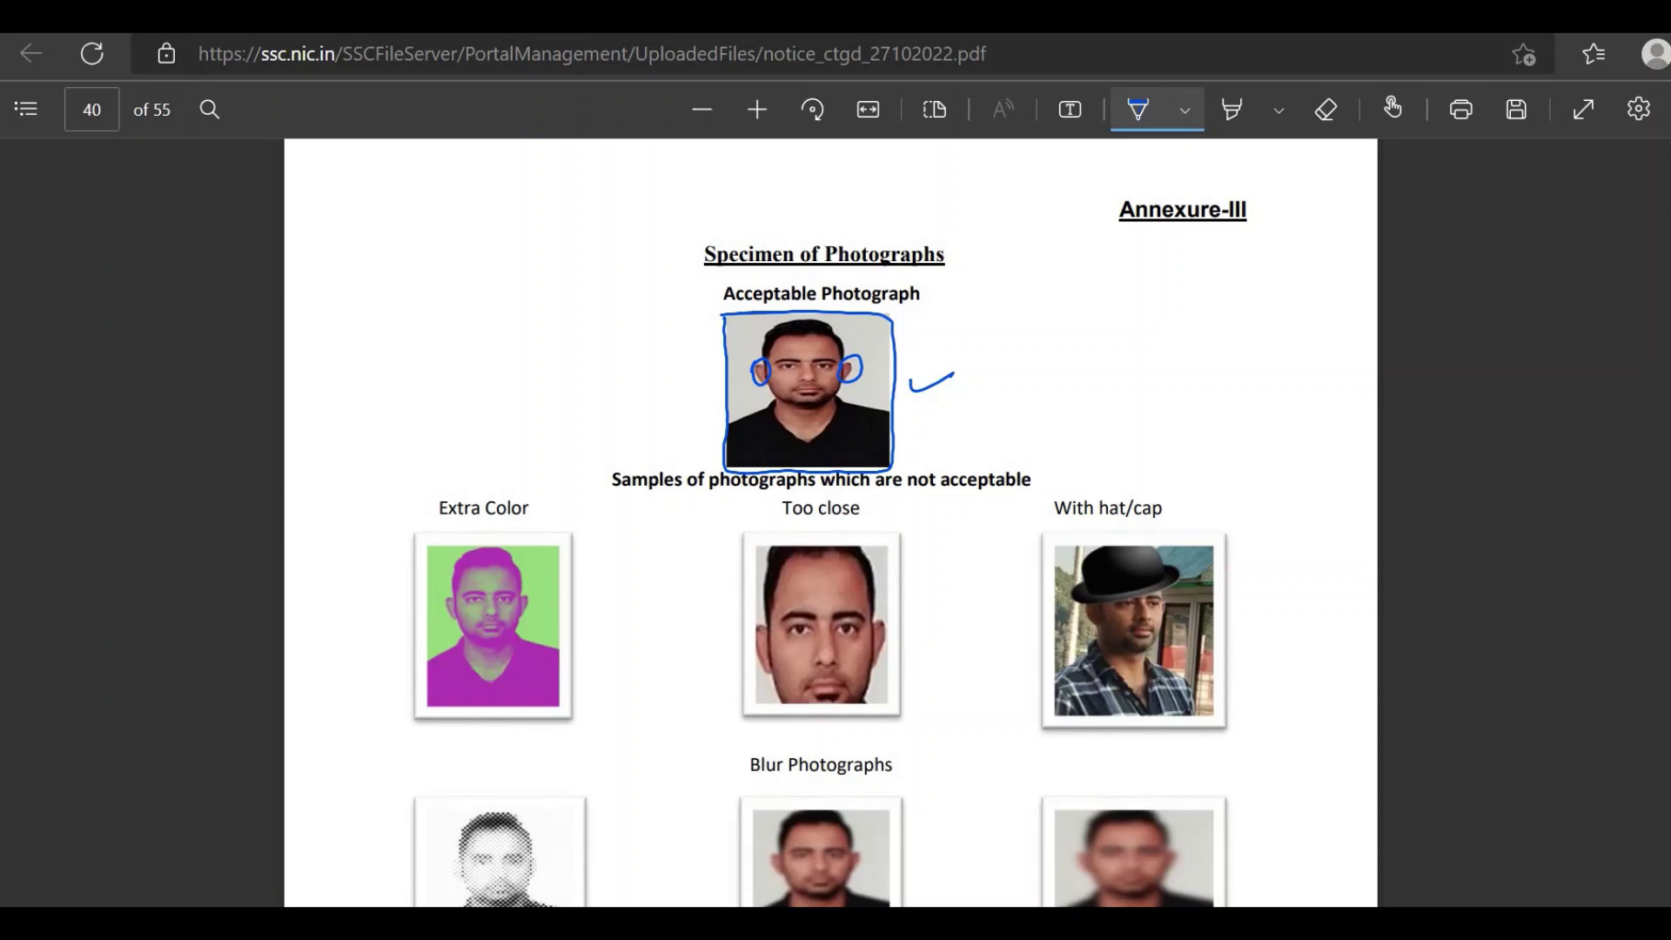
Step: Draw blue tick marks on the Extra Color and Too close samples among the unacceptable photographs
scroll(831, 522, "down", 2)
scroll(832, 523, "down", 2)
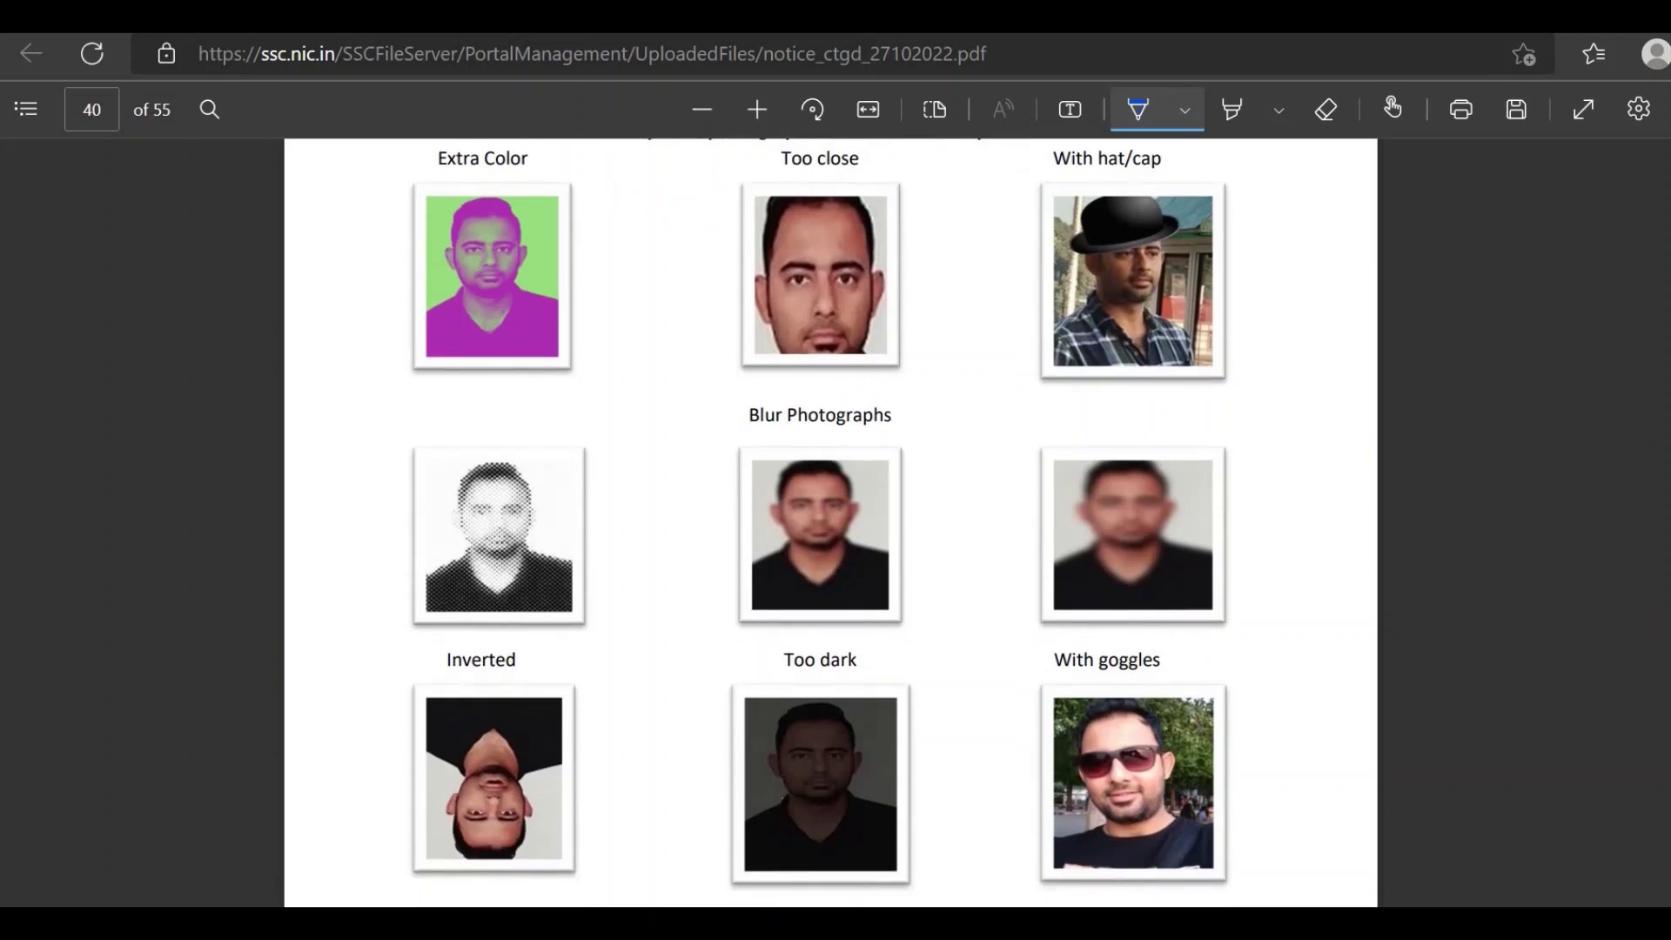
left_click_drag(553, 264, 601, 246)
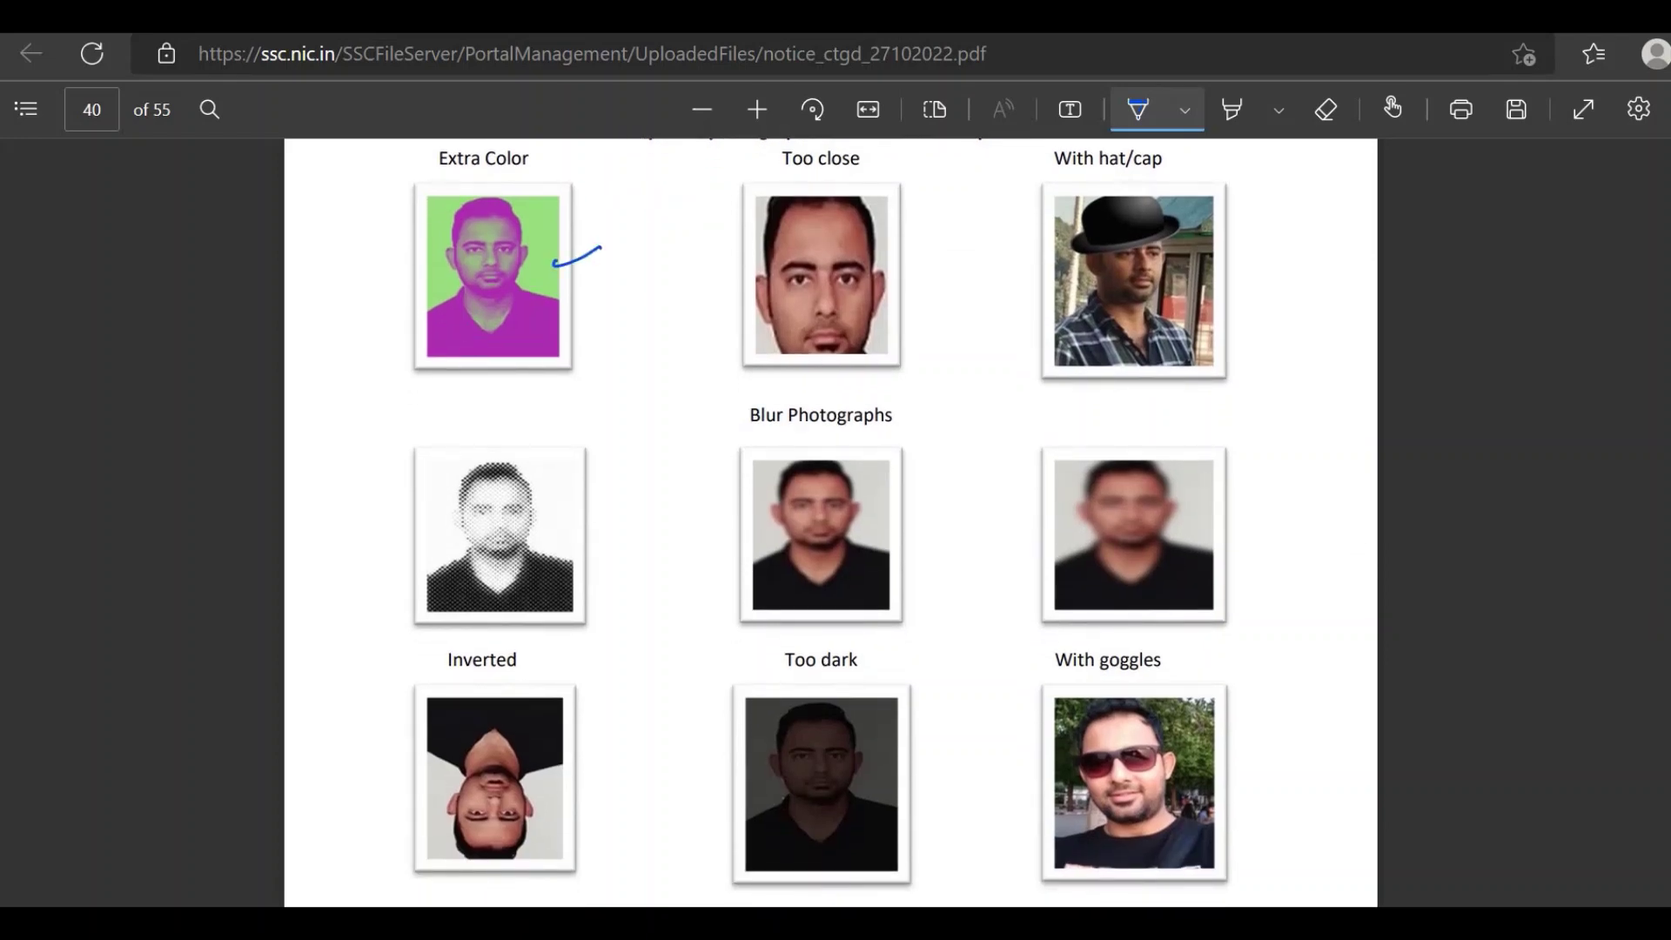
left_click_drag(868, 290, 913, 274)
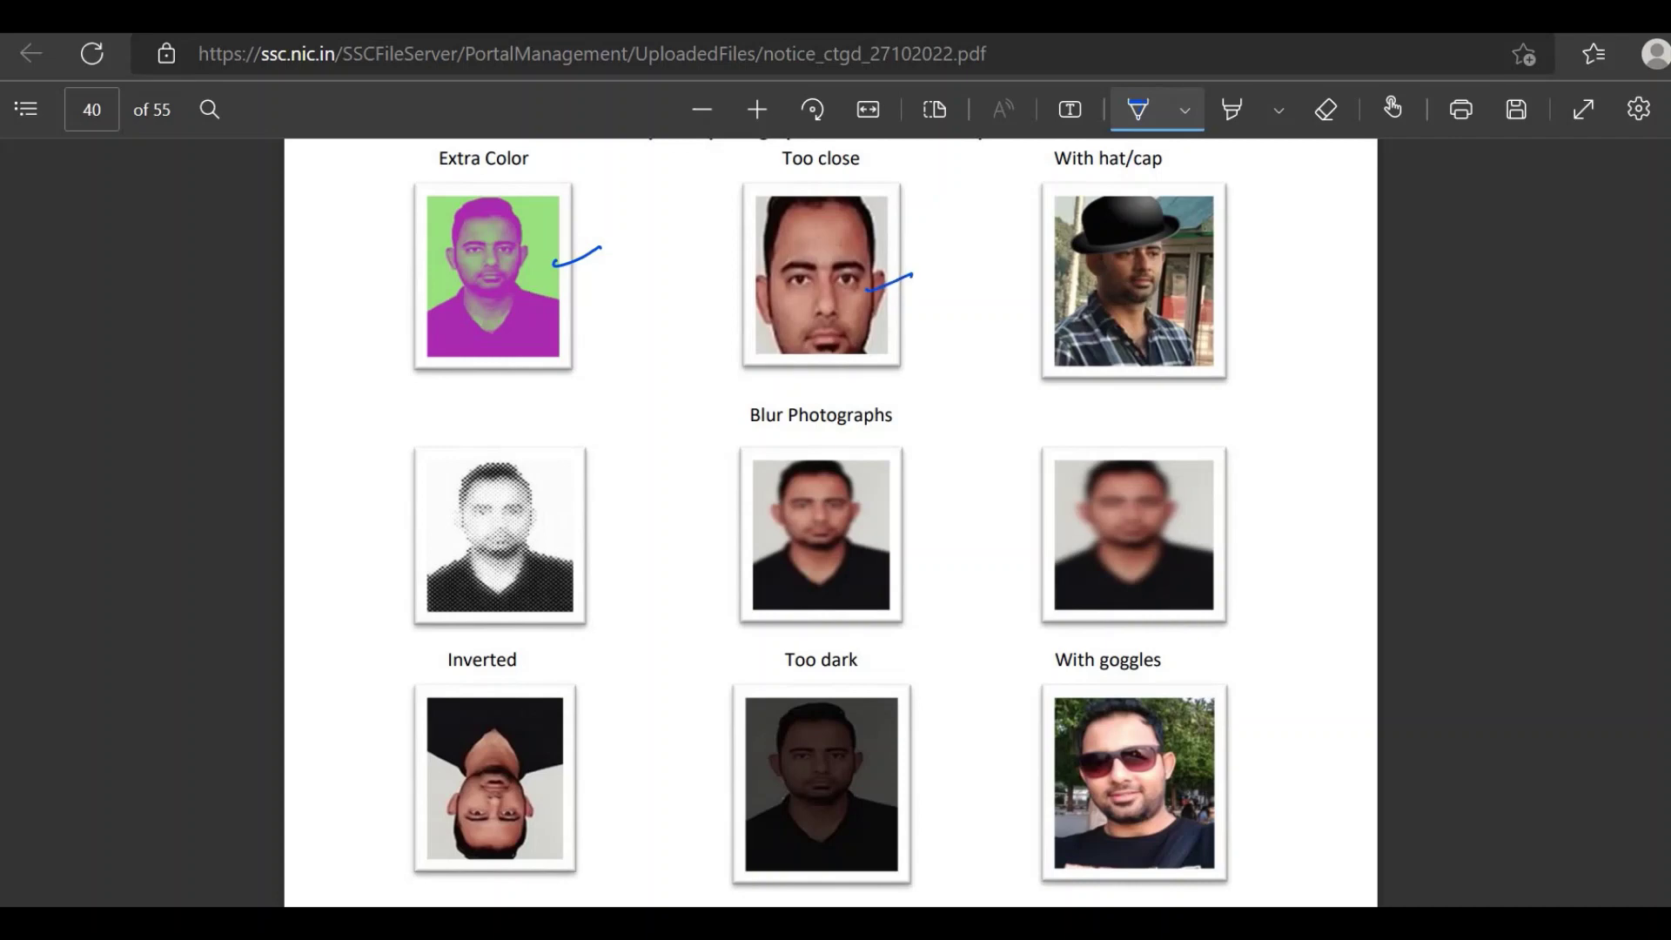